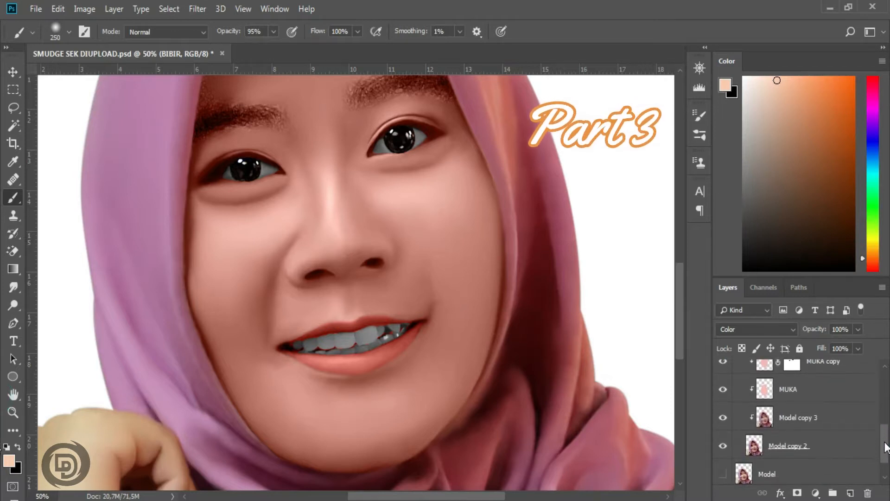
On the Model copy 3 layer, smooth the eyebrow beside the purple side of the hijab using the Smudge tool at size 80
click(808, 419)
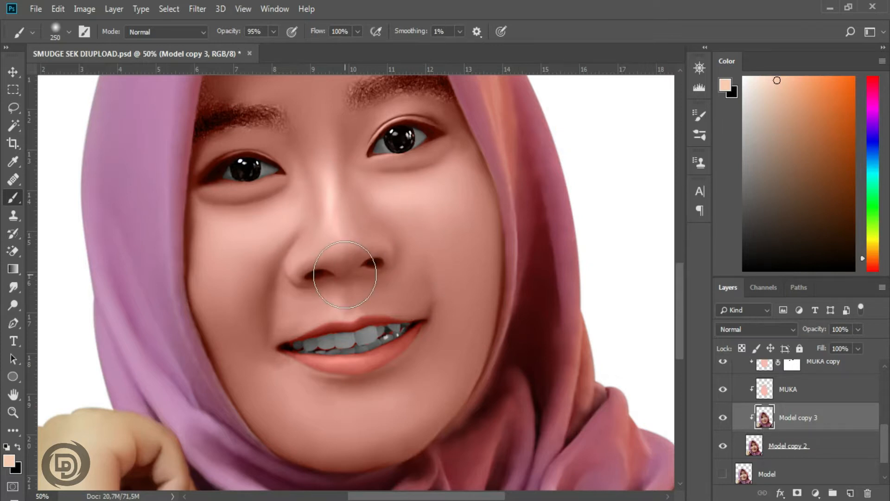
drag(324, 235, 334, 300)
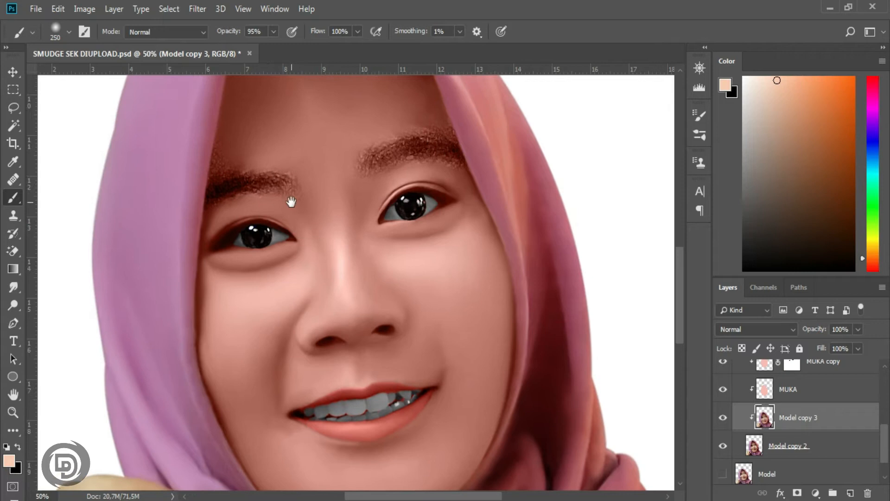
drag(294, 199, 298, 252)
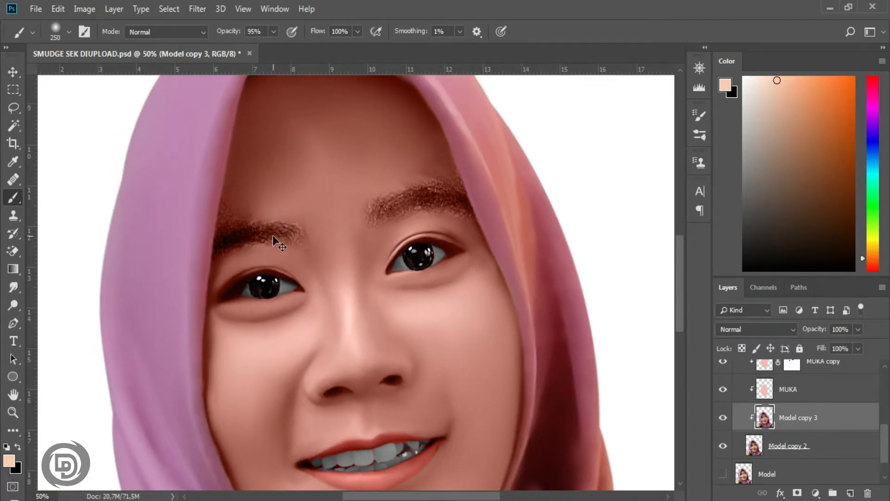
key(ctrl+plus)
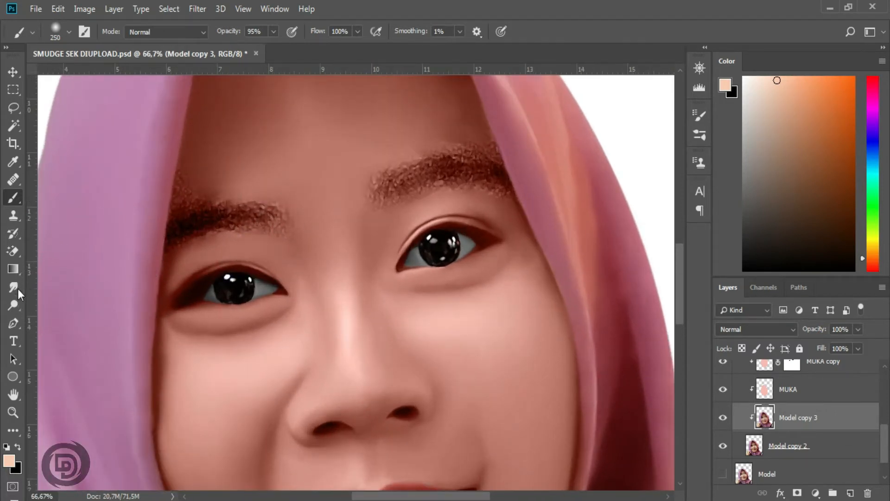
click(18, 289)
key(bracketleft)
key(bracketleft)
key(bracketleft)
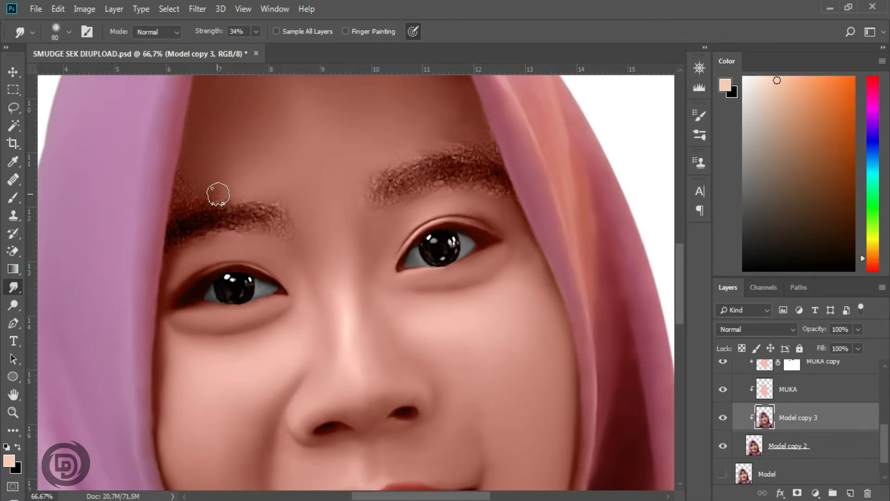
drag(238, 198, 258, 239)
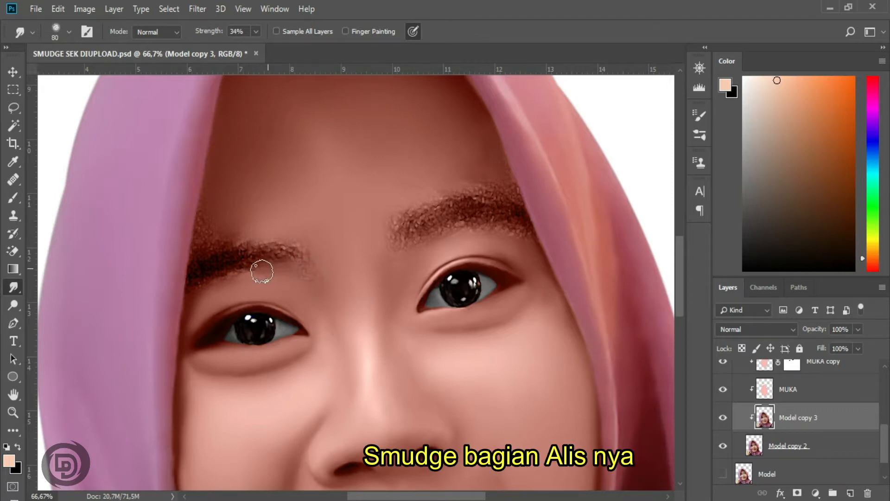
mouse_move(276, 270)
mouse_down()
mouse_move(216, 289)
mouse_move(217, 197)
mouse_up()
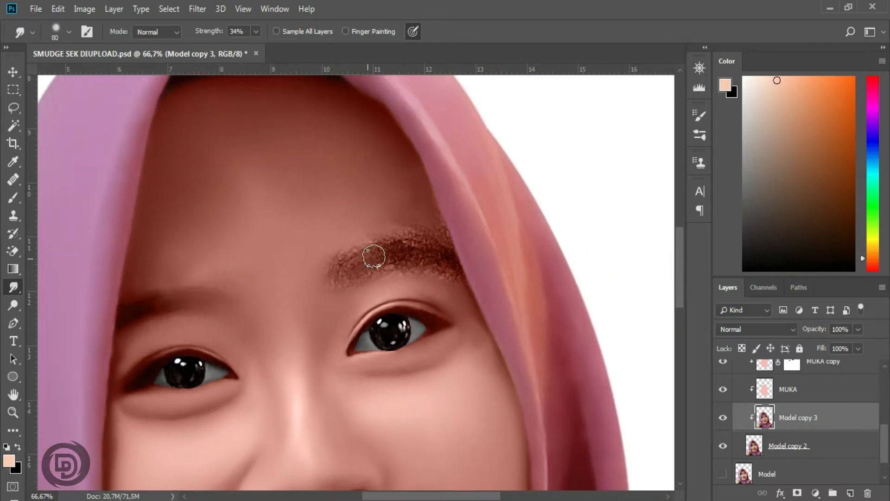
Smudge the other eyebrow into a smooth shape, reducing the brush to size 50 for its outer end
mouse_move(374, 255)
mouse_down()
mouse_move(371, 239)
mouse_move(398, 226)
mouse_move(437, 265)
mouse_up()
key(bracketleft)
key(bracketleft)
key(bracketleft)
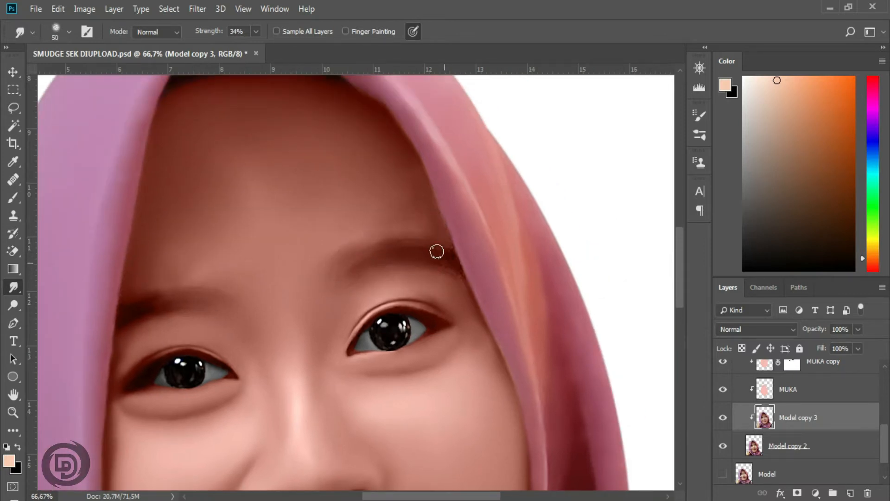
key(ctrl+plus)
key(bracketright)
key(bracketright)
key(ctrl+minus)
key(ctrl+minus)
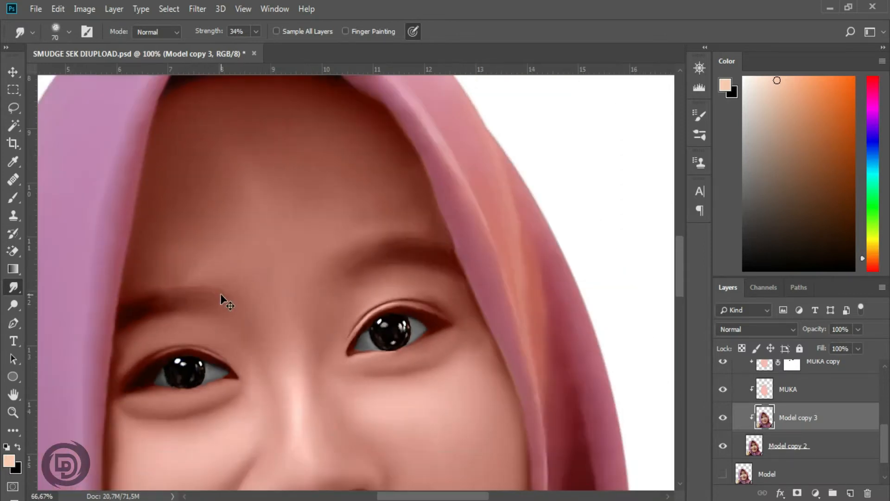
Smooth the forehead skin just above the eyebrow beside the orange-pink hijab fold, using a Smudge brush of size 175
key(ctrl+minus)
key(ctrl+minus)
key(ctrl+plus)
key(ctrl+plus)
key(ctrl+plus)
key(bracketright)
key(bracketright)
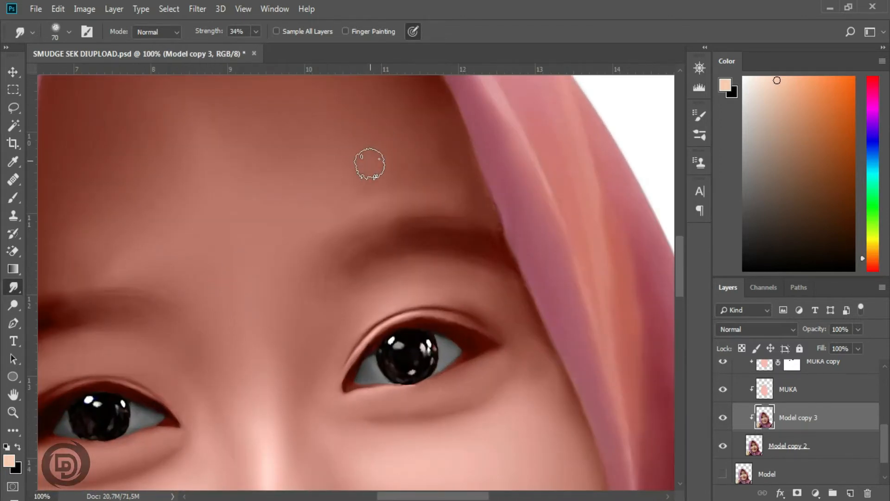
key(bracketright)
key(bracketright)
key(bracketright)
key(bracketright)
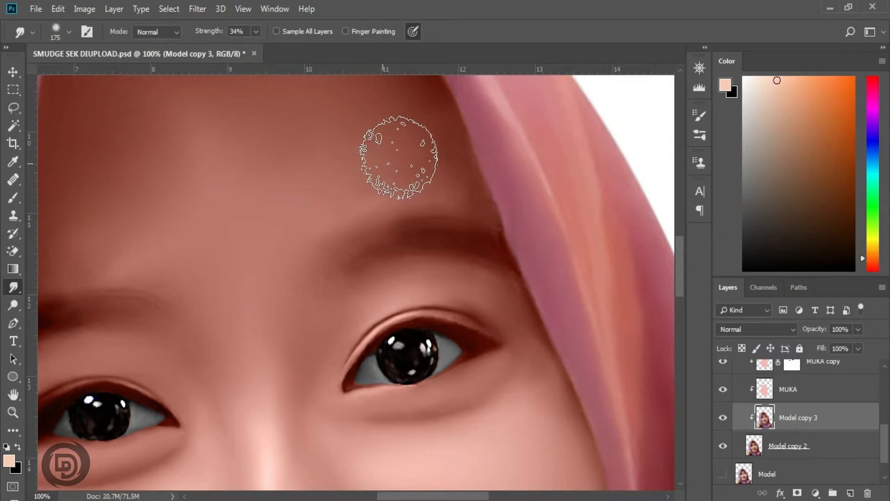
Even out the shading across the whole forehead with the Smudge brush at size 300
key(ctrl+minus)
key(ctrl+minus)
key(bracketright)
key(bracketright)
key(bracketright)
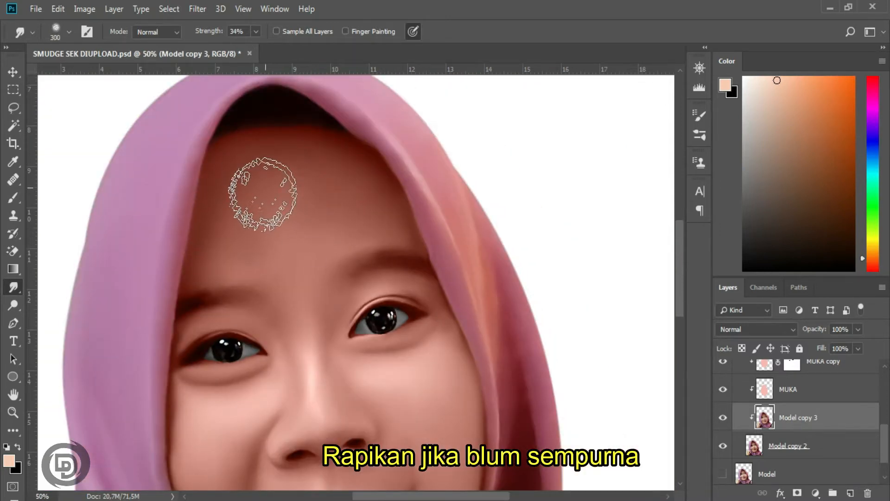
Smudge the skin around the eye and eyebrow beside the orange-pink hijab fold, reducing the brush to size 100
drag(351, 340, 355, 246)
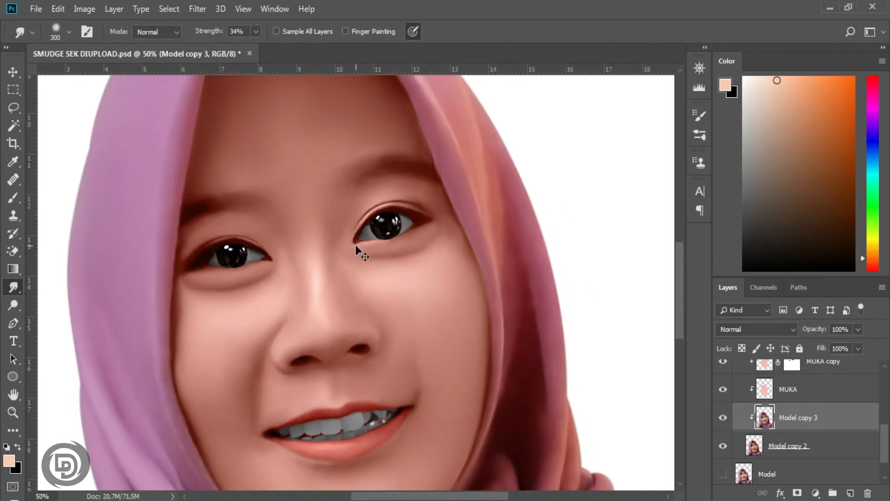
key(ctrl+plus)
key(ctrl+plus)
drag(402, 188, 405, 266)
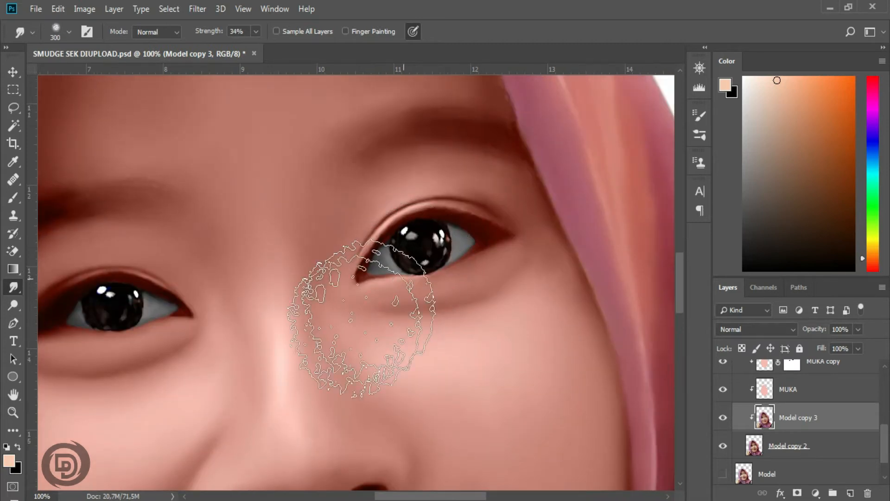
drag(346, 352, 368, 434)
key(bracketleft)
key(bracketleft)
key(bracketleft)
key(bracketleft)
key(bracketleft)
key(bracketleft)
click(377, 235)
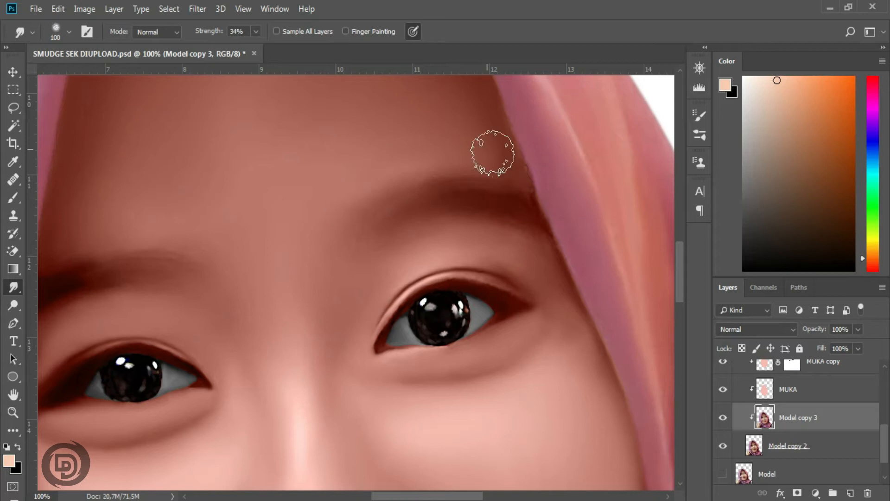
Blend the lower forehead between the eyebrows and hairline with the Smudge brush at size 200
scroll(233, 325, down, 3)
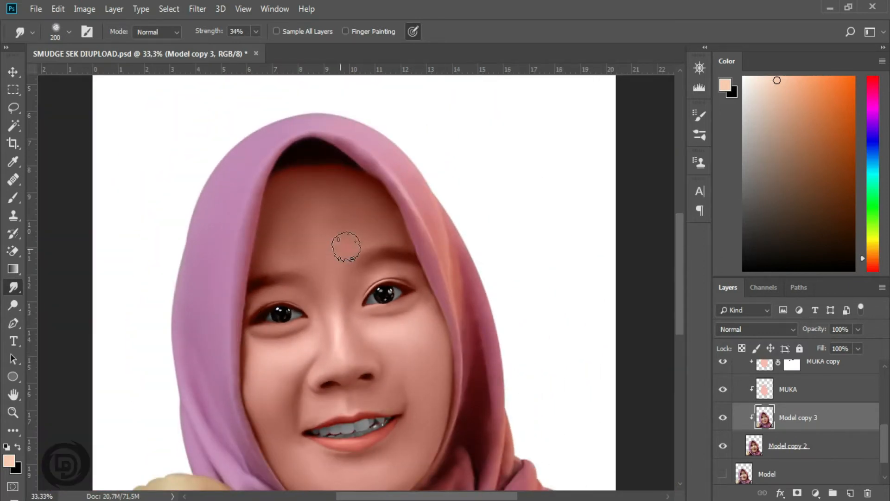
drag(357, 238, 371, 228)
drag(366, 400, 366, 318)
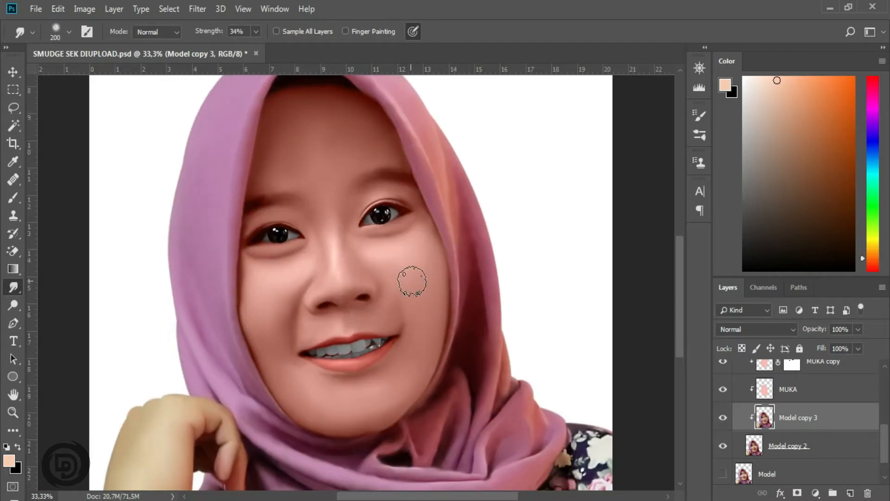
Smooth the outer edge of the lower lip with the Smudge brush at size 30
key(ctrl+plus)
key(ctrl+plus)
key(ctrl+plus)
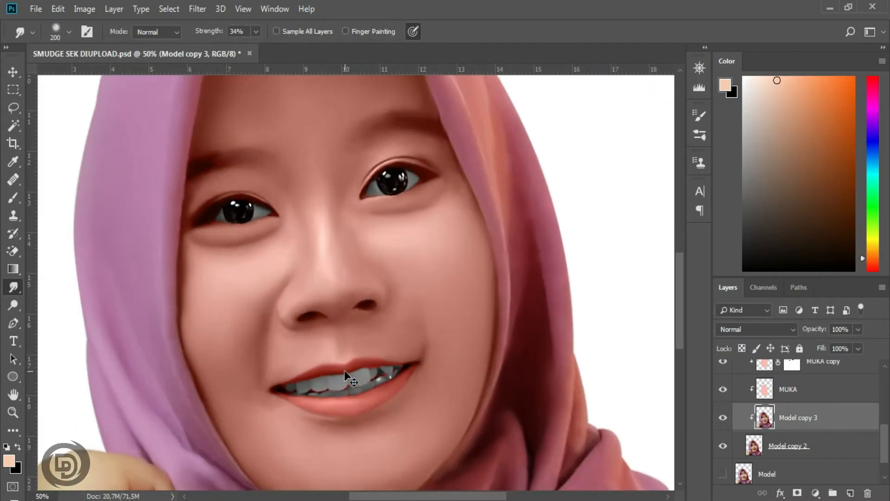
key(ctrl+plus)
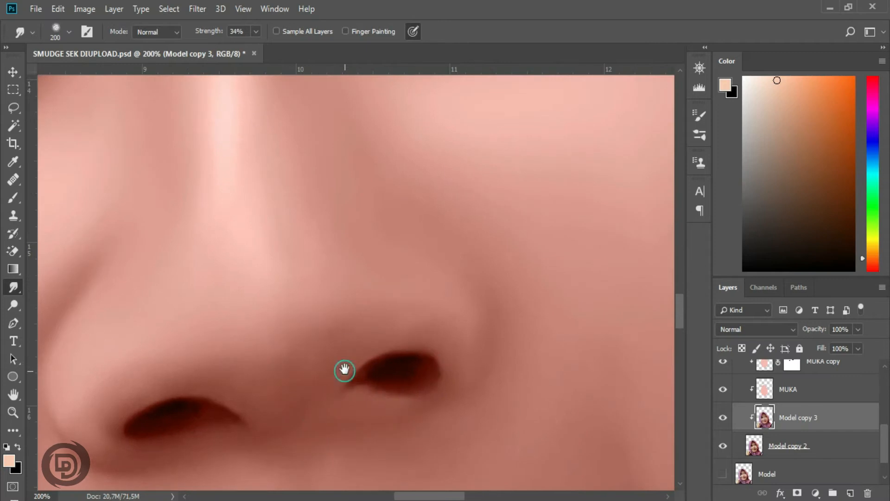
scroll(346, 369, down, 5)
drag(382, 278, 408, 213)
key(bracketleft)
key(bracketleft)
key(bracketleft)
key(bracketleft)
key(bracketleft)
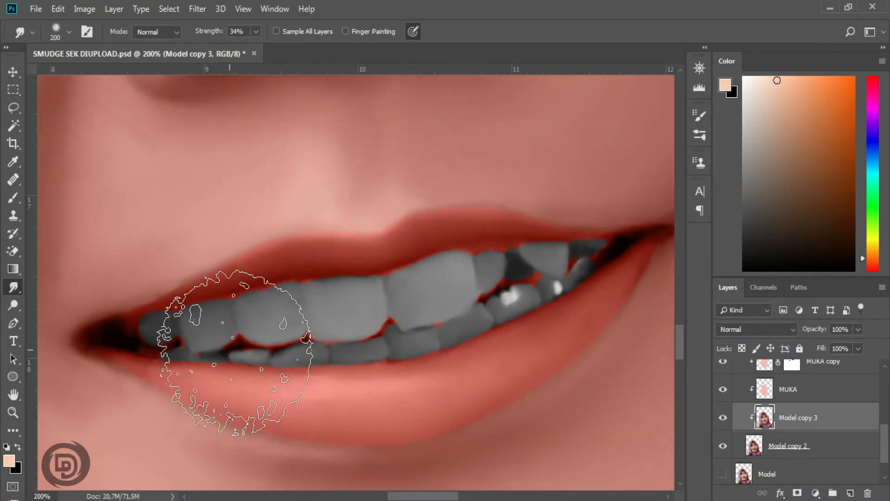
key(bracketleft)
key(bracketleft)
key(bracketleft)
key(bracketleft)
key(bracketleft)
key(bracketleft)
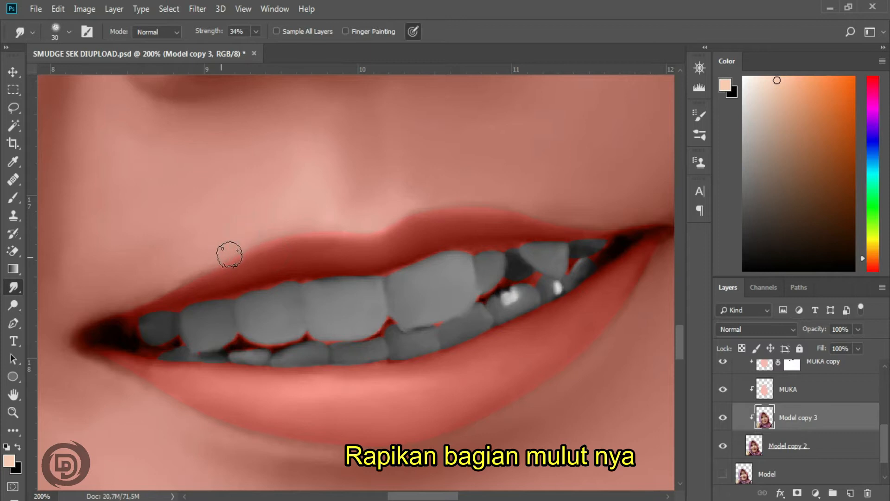
mouse_move(201, 410)
mouse_down()
mouse_move(232, 428)
mouse_move(224, 435)
mouse_move(293, 443)
mouse_up()
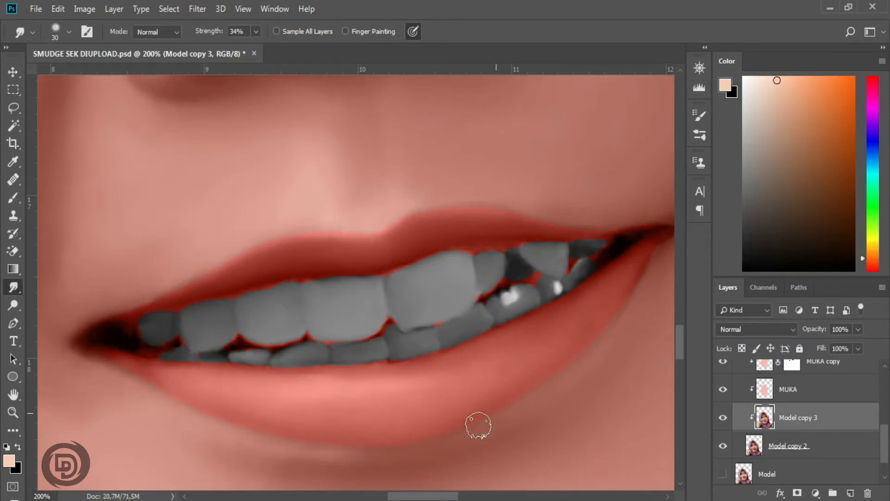
drag(432, 445, 354, 460)
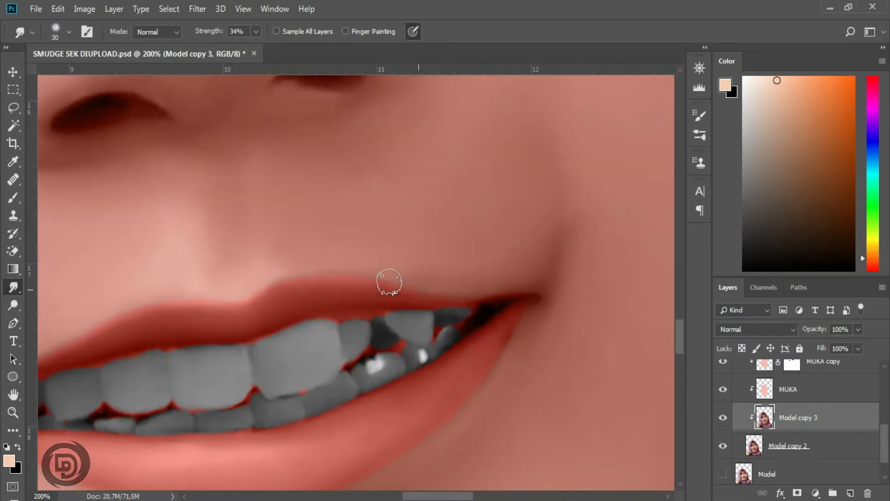
Smooth the upper lip's outer edge towards the mouth corner and over the cupid's bow, then reduce the brush to size 25
drag(404, 276, 475, 292)
drag(337, 304, 344, 296)
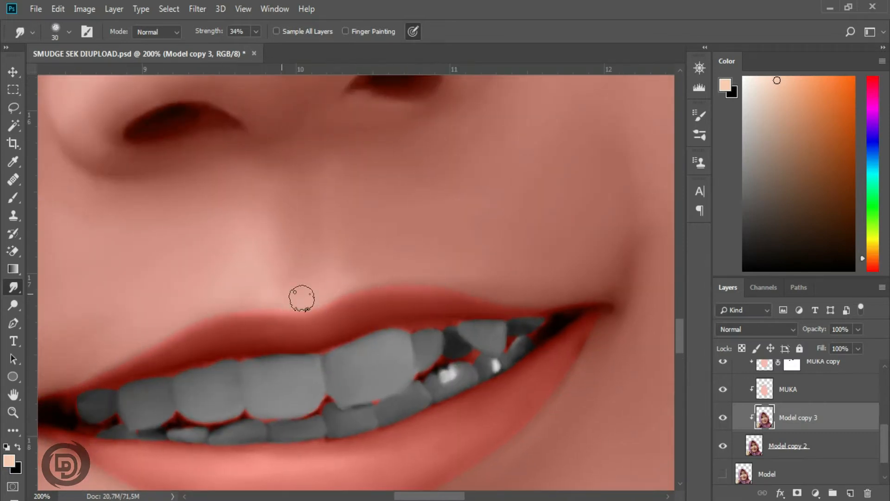
key(bracketleft)
key(bracketleft)
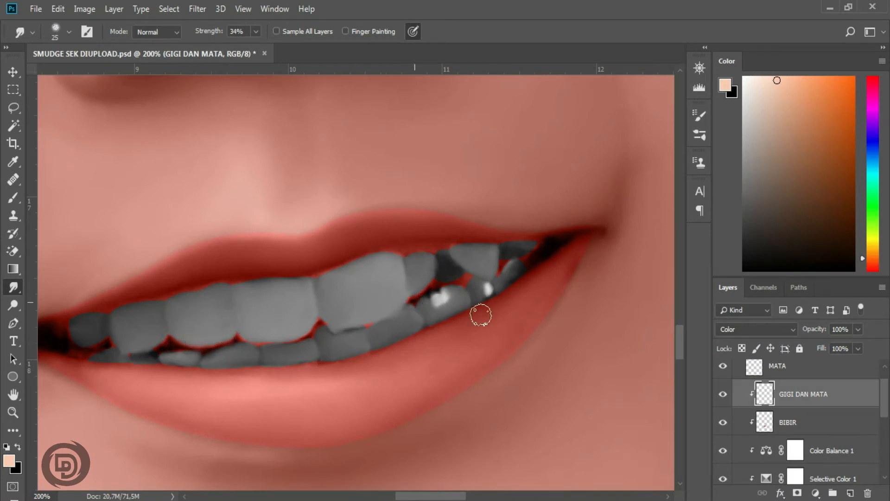
On the BIBIR layer, smudge the red lip colour along the gaps between the upper and lower teeth
click(800, 422)
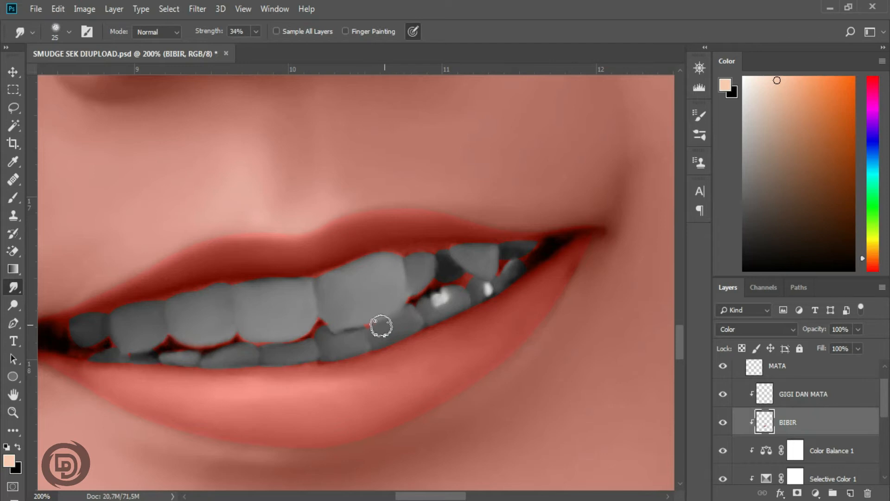
drag(320, 324, 320, 321)
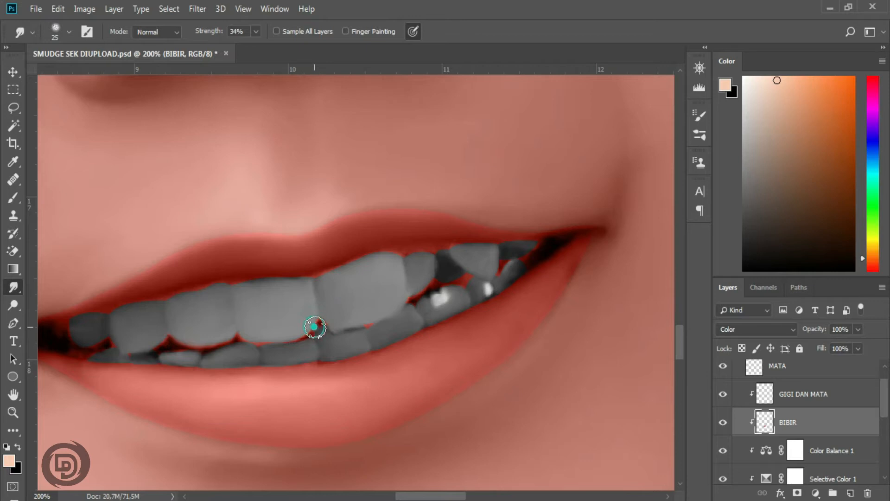
drag(213, 354, 273, 334)
drag(107, 313, 123, 318)
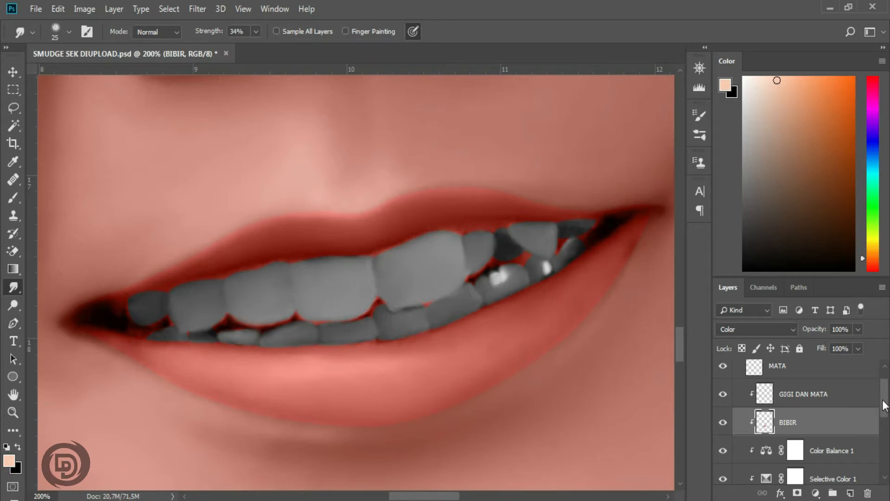
On the Model copy 3 layer, refine the dark gaps and edges between the teeth with the Smudge brush at size 10
drag(877, 397, 879, 438)
click(808, 455)
drag(422, 310, 451, 301)
key([)
mouse_move(99, 325)
mouse_down()
mouse_move(117, 310)
mouse_move(145, 333)
mouse_move(153, 309)
mouse_move(194, 326)
mouse_move(112, 325)
mouse_move(293, 321)
mouse_up()
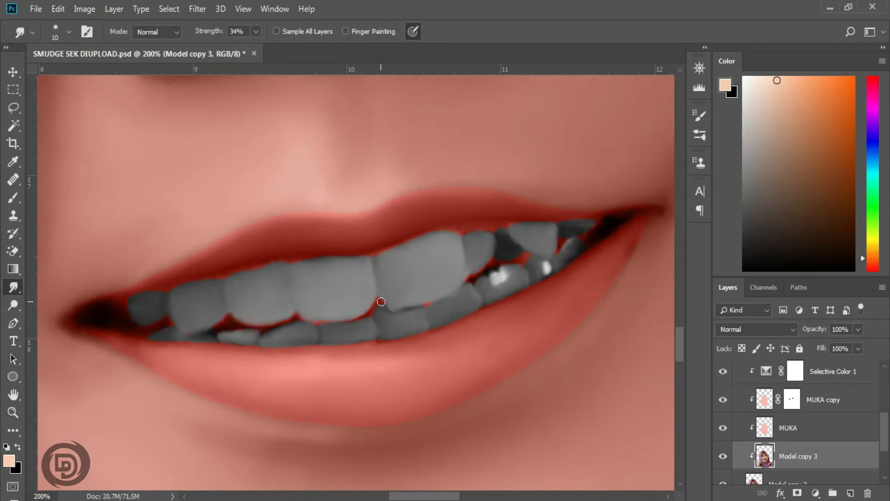
drag(518, 262, 586, 242)
On the GIGI DAN MATA layer, smudge the grey tooth colour over the red edges between the teeth at brush size 20
drag(888, 436, 886, 403)
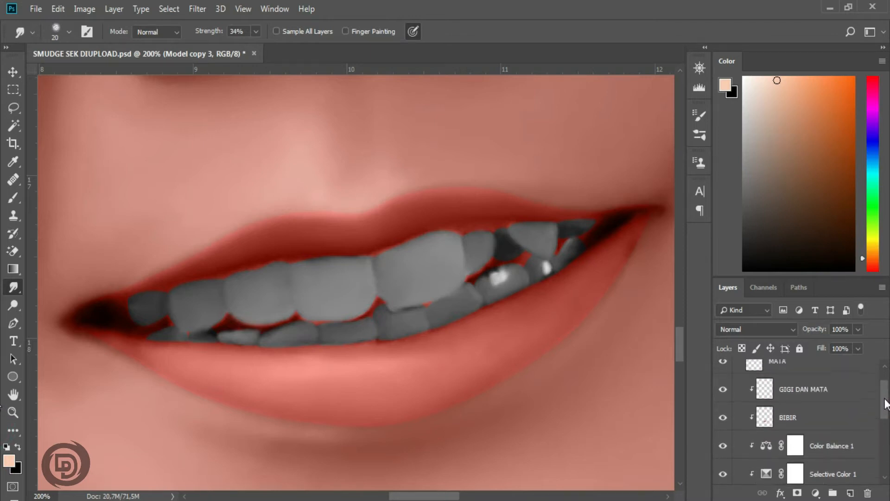
click(815, 394)
drag(436, 301, 419, 302)
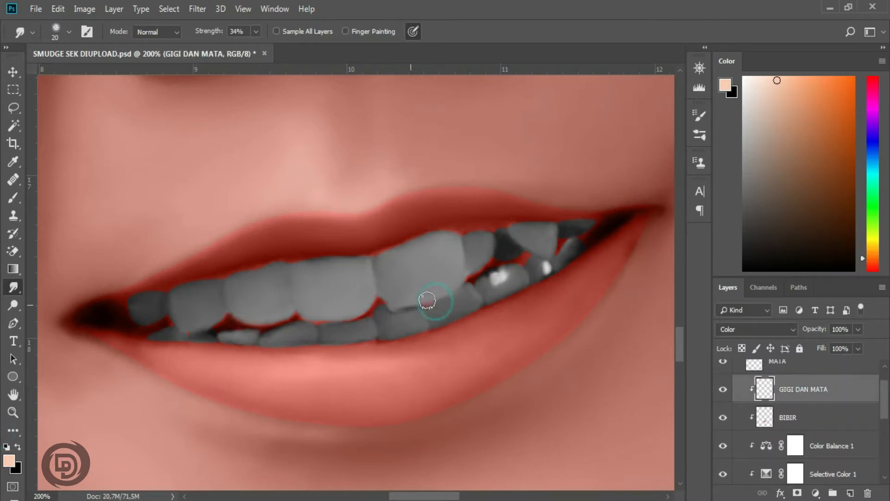
click(261, 325)
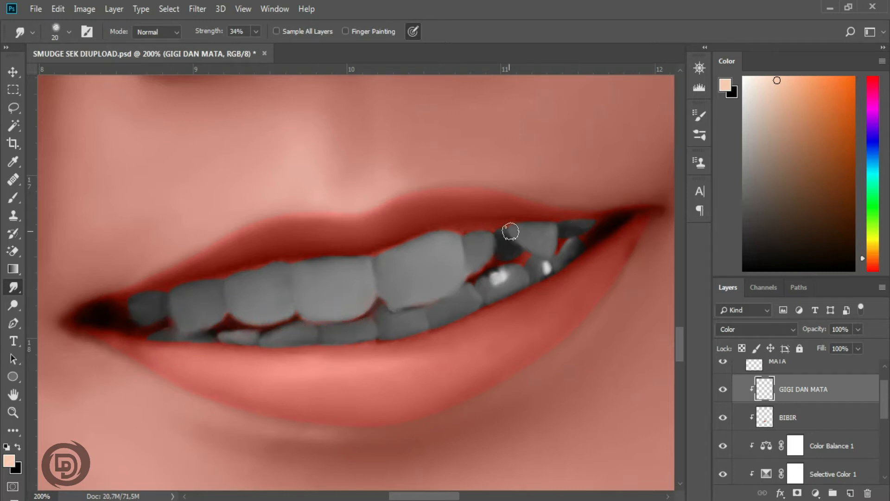
Smudge away the bright white highlights on the lower teeth near the mouth corner
click(566, 267)
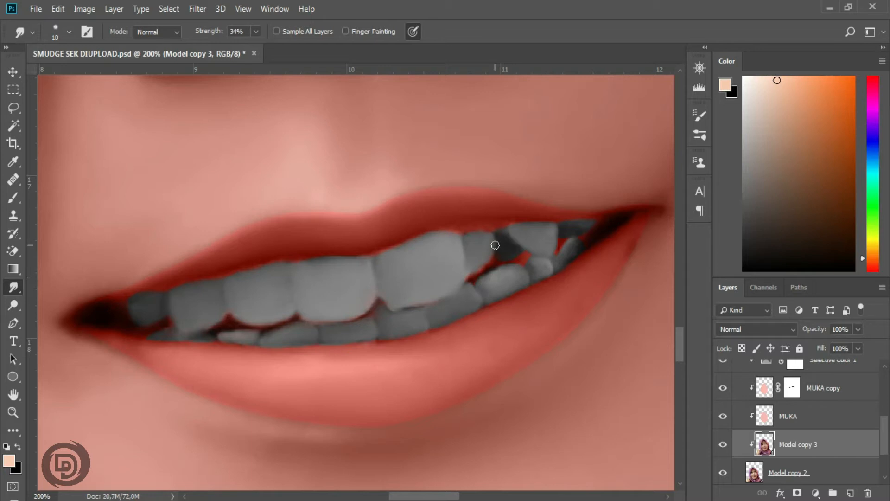
key(ctrl+minus)
key(ctrl+minus)
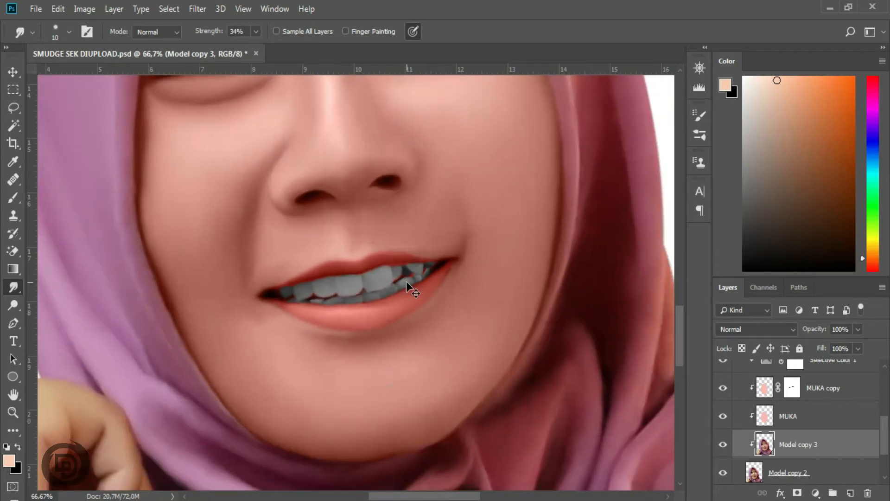
key(ctrl+0)
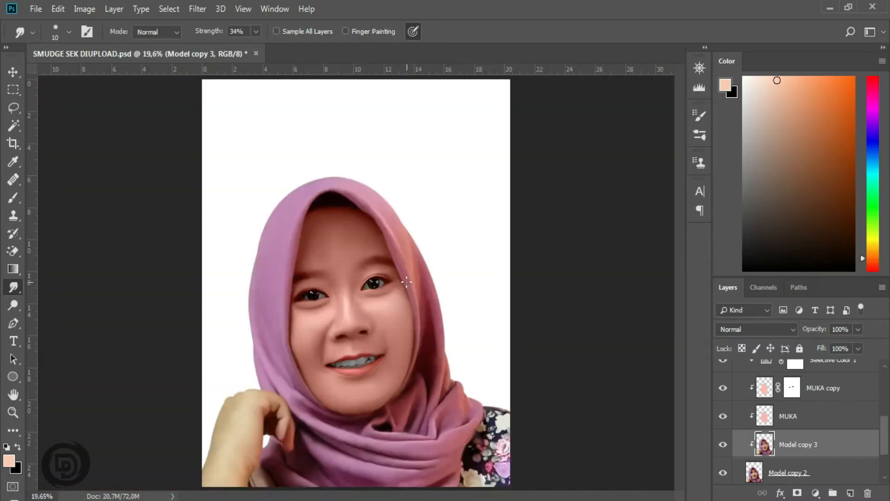
Inspect the mouth, chin, hijab folds, face edges and forehead up close for areas that still need blending
key(ctrl+plus)
key(ctrl+plus)
key(ctrl+plus)
key(ctrl+plus)
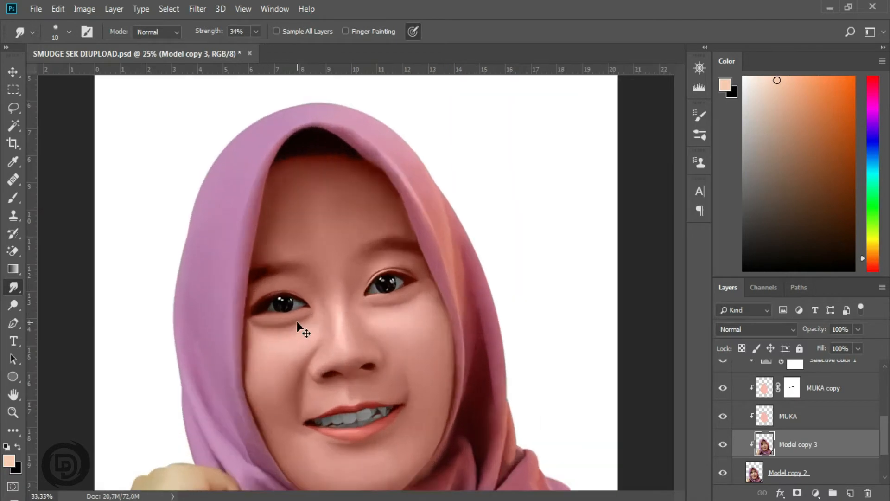
drag(295, 319, 338, 107)
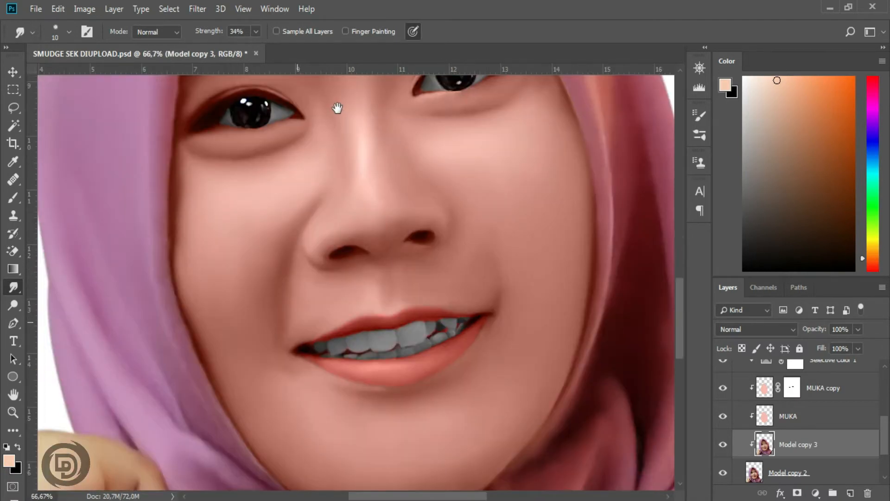
drag(342, 341, 453, 209)
drag(418, 151, 382, 88)
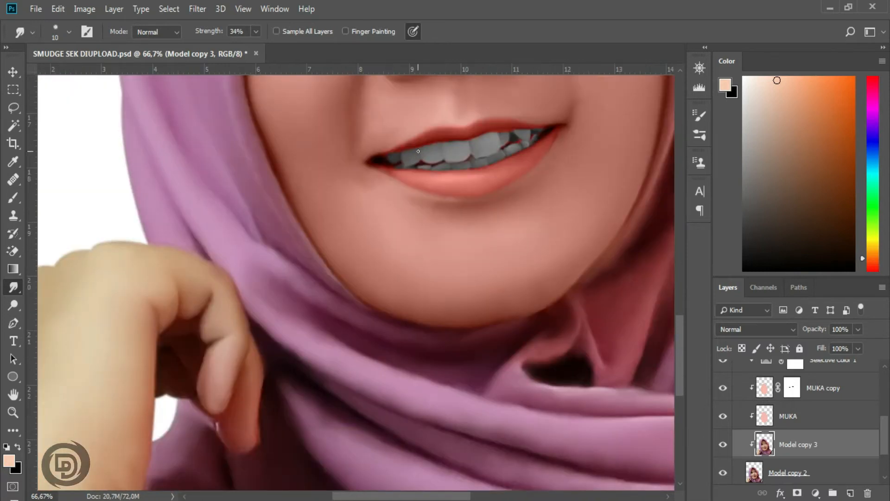
scroll(455, 345, down, 5)
scroll(430, 193, up, 4)
scroll(181, 271, right, 5)
scroll(438, 326, down, 2)
scroll(288, 358, right, 5)
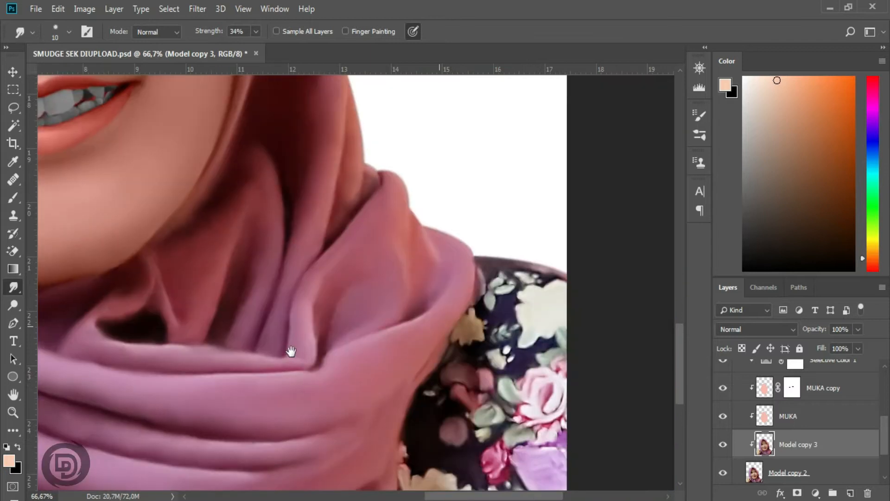
scroll(341, 403, up, 5)
drag(269, 179, 319, 373)
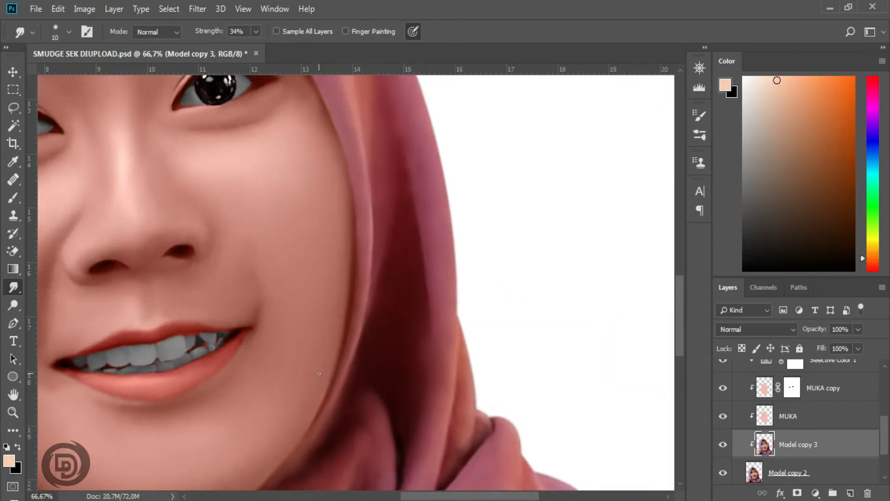
scroll(318, 372, down, 1)
drag(235, 135, 387, 426)
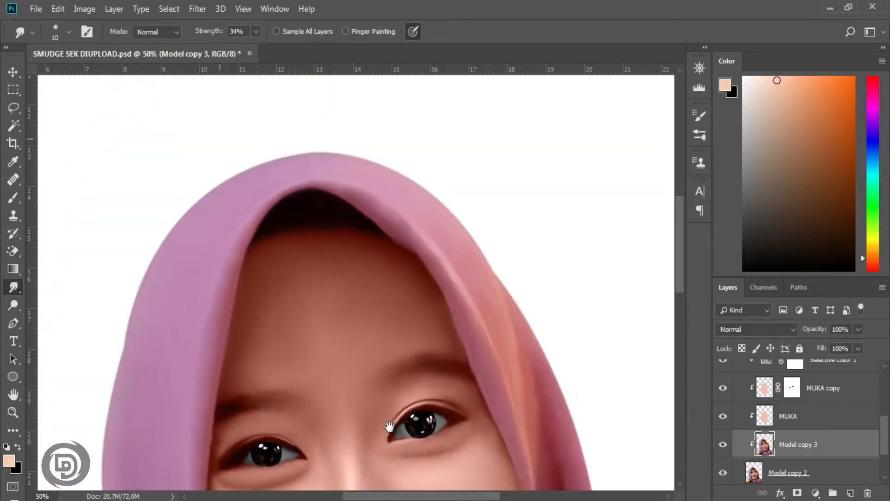
scroll(297, 224, up, 2)
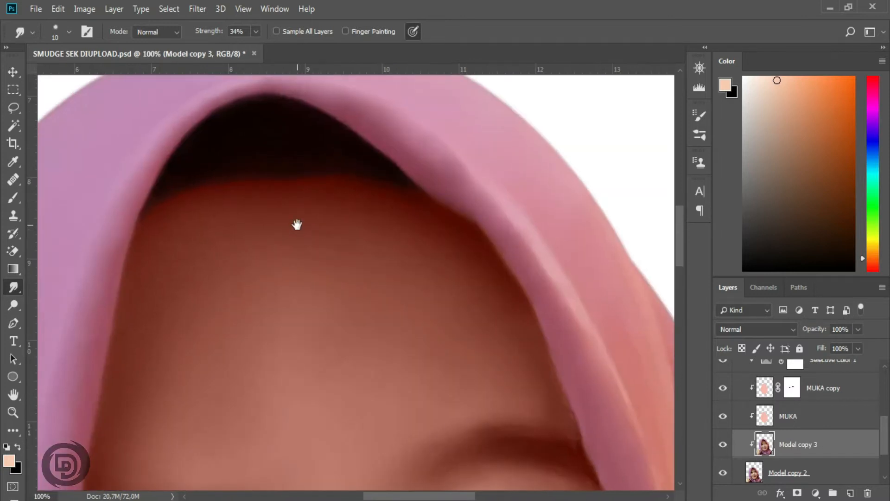
Blend the dark hairline beneath the hijab into the forehead with the Smudge brush enlarged to size 90
drag(282, 185, 292, 261)
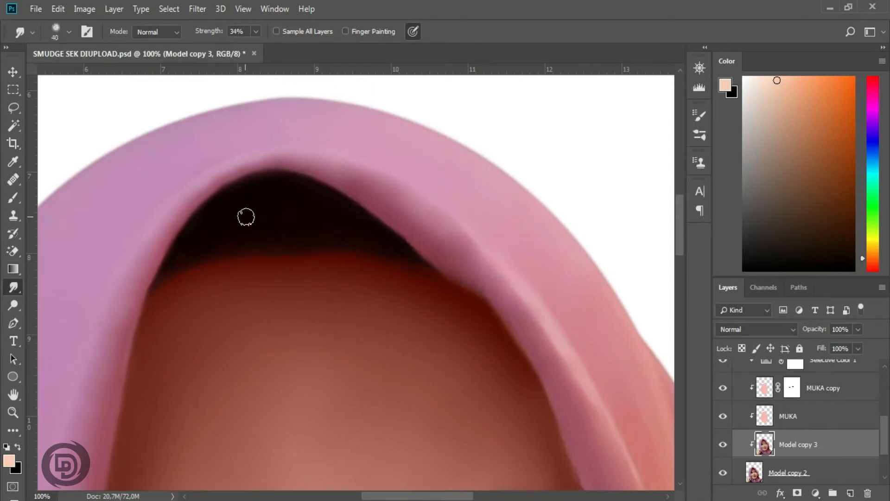
key(bracketright)
key(bracketright)
key(bracketright)
drag(246, 217, 278, 224)
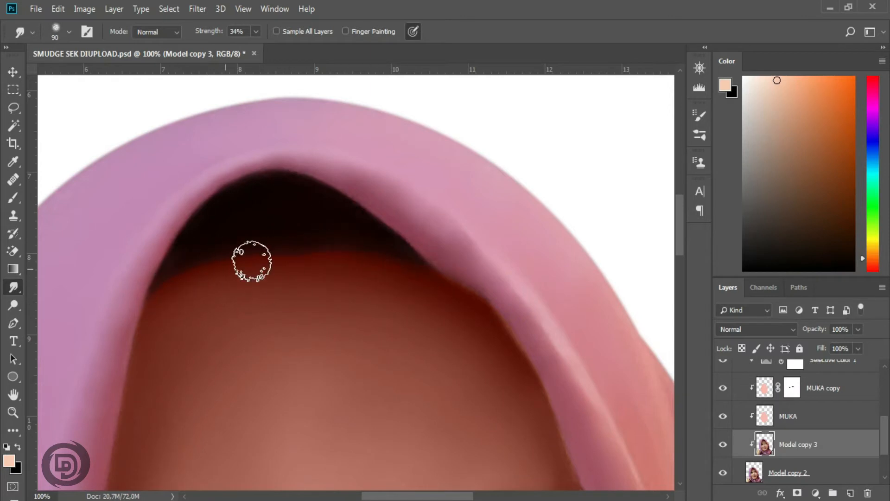
key(ctrl+alt+z)
key(ctrl+alt+z)
key(ctrl+minus)
key(ctrl+minus)
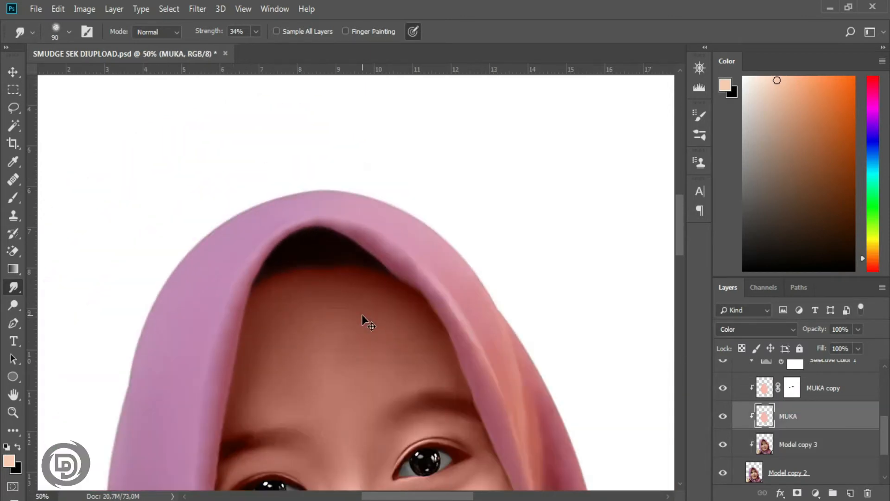
key(ctrl+0)
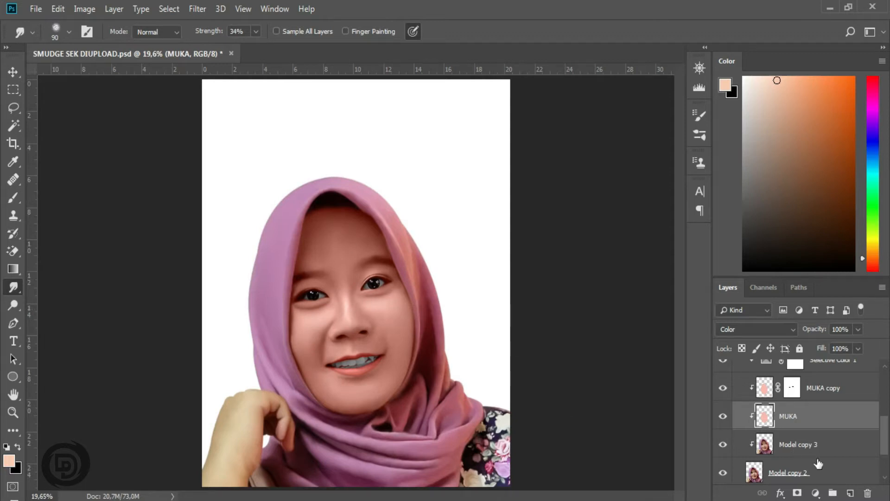
With the Model copy 3 layer active, start a Pen tool path along the outer edge of the wrist, knuckles and fingers
click(800, 448)
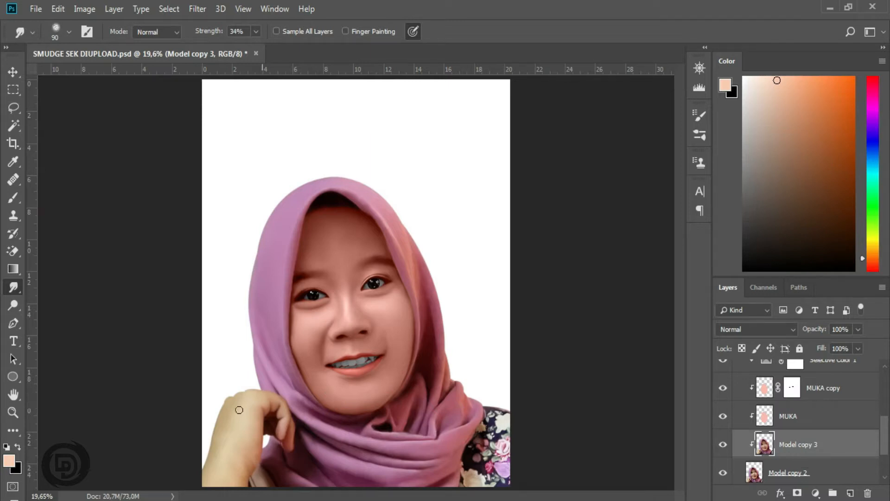
key(ctrl+plus)
key(ctrl+plus)
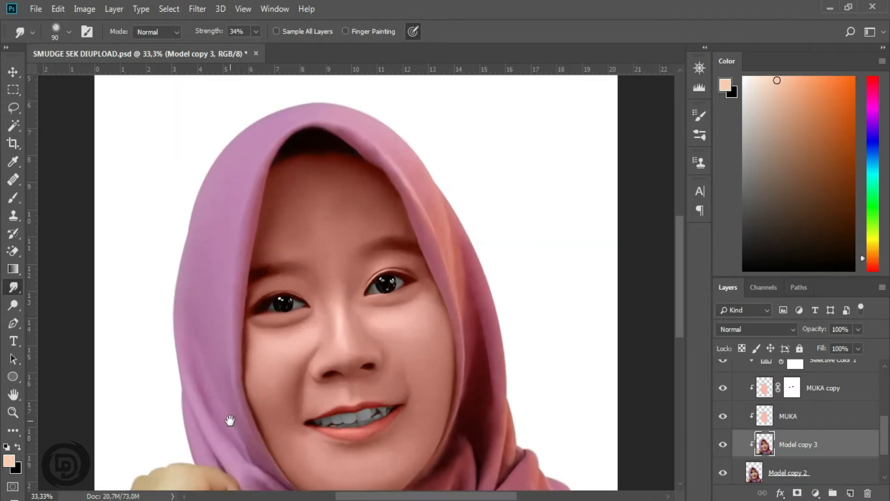
drag(229, 422, 306, 278)
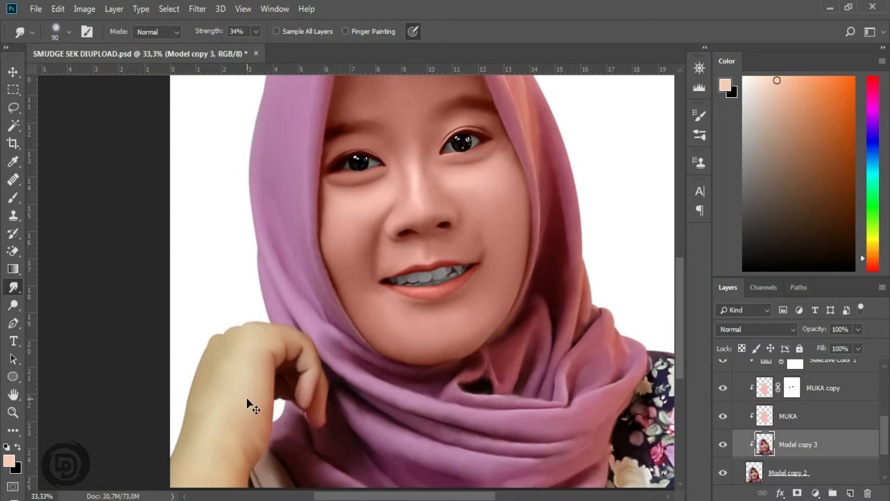
key(ctrl+plus)
drag(247, 398, 284, 328)
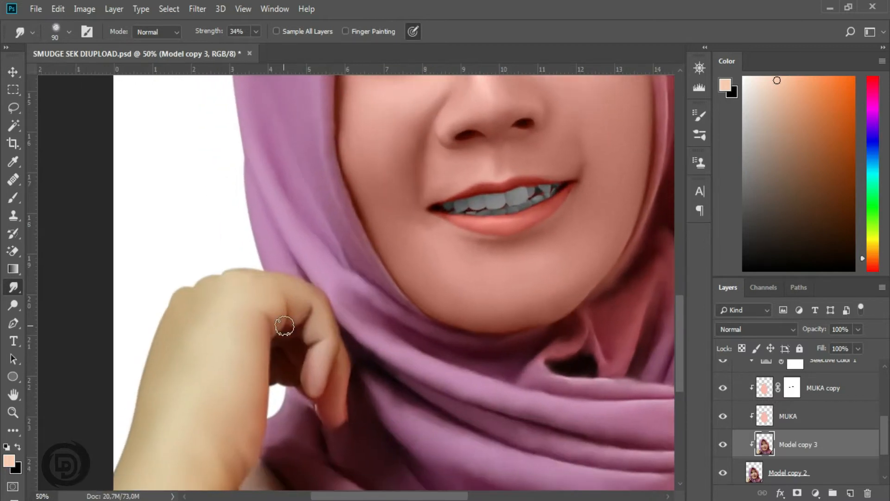
click(8, 323)
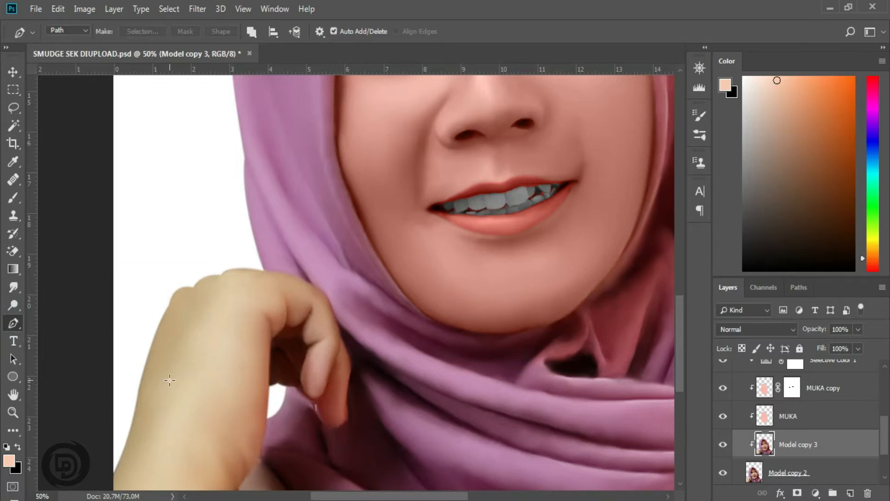
key(ctrl+plus)
drag(169, 378, 223, 302)
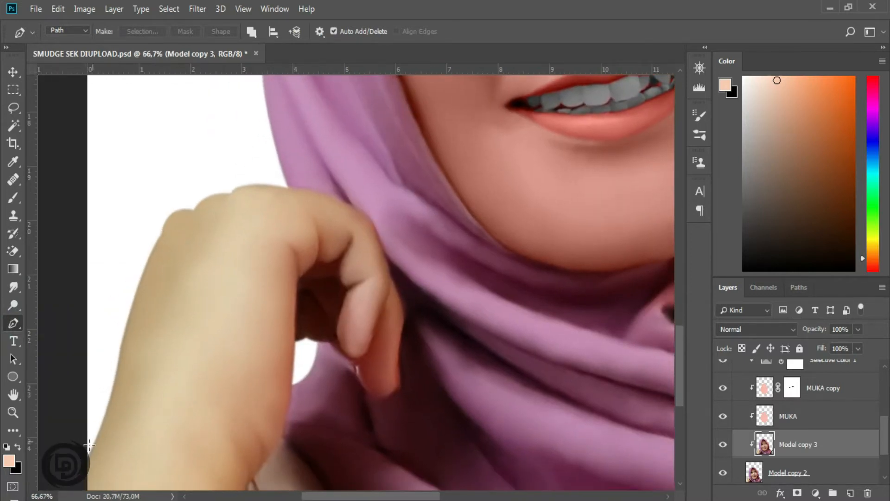
click(84, 462)
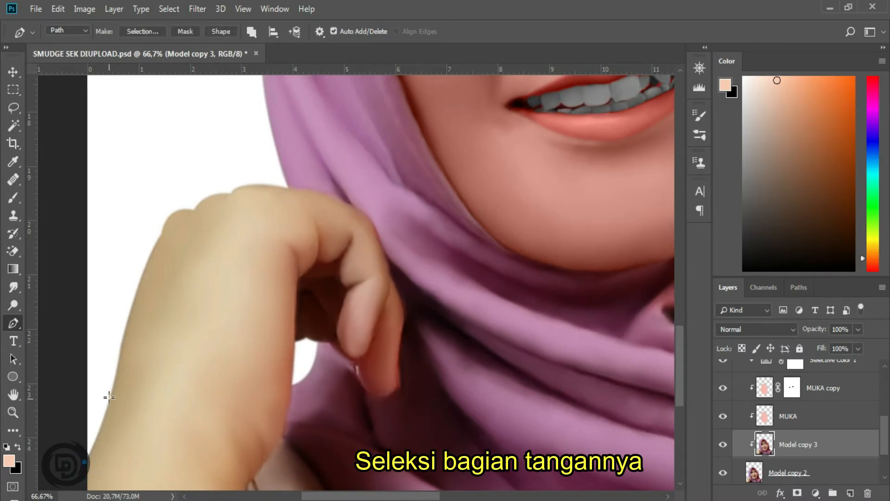
key(ctrl+plus)
drag(181, 289, 193, 313)
click(233, 176)
drag(335, 116, 371, 121)
drag(423, 108, 482, 118)
drag(538, 145, 562, 178)
drag(565, 196, 577, 253)
drag(591, 321, 587, 379)
Continue the hand path around the fingertips, beneath the curled fingers and down the inner edge of the wrist
drag(587, 403, 475, 335)
drag(424, 301, 400, 220)
drag(383, 264, 376, 254)
drag(349, 258, 342, 252)
click(333, 264)
drag(304, 415, 308, 324)
drag(322, 289, 317, 307)
drag(260, 388, 202, 436)
Close the hand path outside the canvas below the wrist and convert it into a selection
key(ctrl+minus)
click(384, 389)
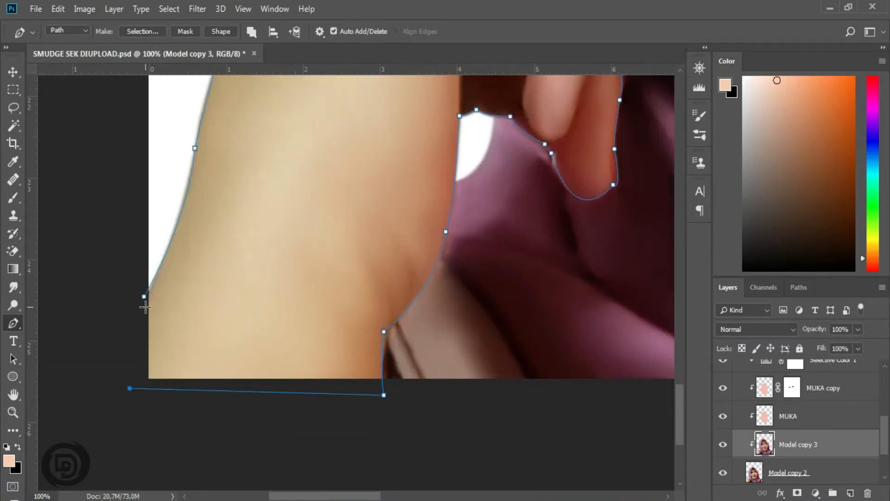
key(ctrl+minus)
click(243, 335)
click(250, 289)
key(ctrl+Return)
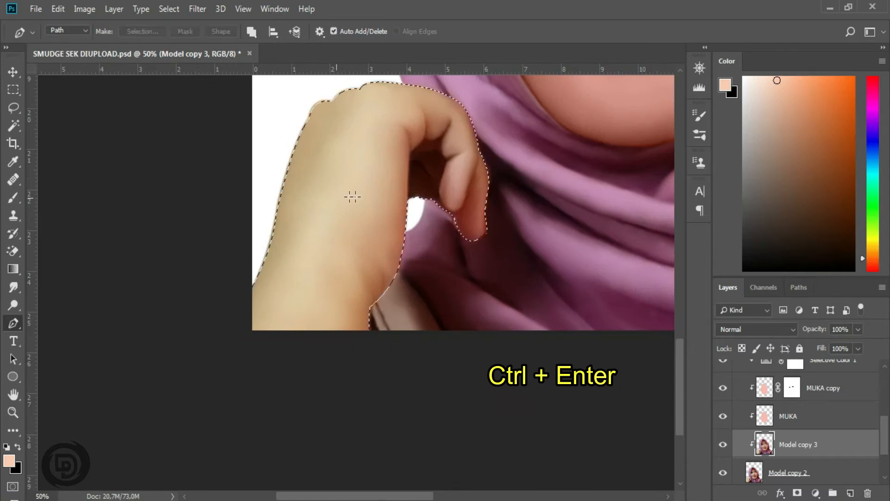
Copy the selected hand to a new layer named TANGAN and clip it to the layer below
click(363, 205)
drag(340, 263, 312, 292)
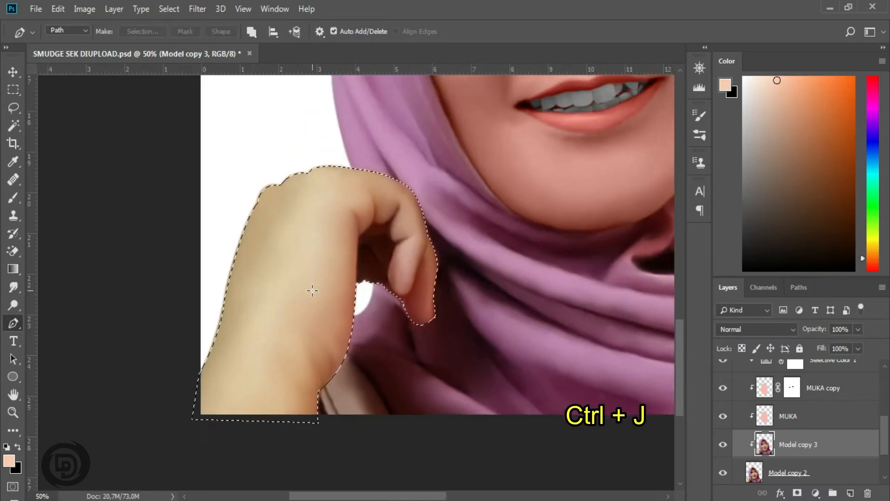
key(ctrl+j)
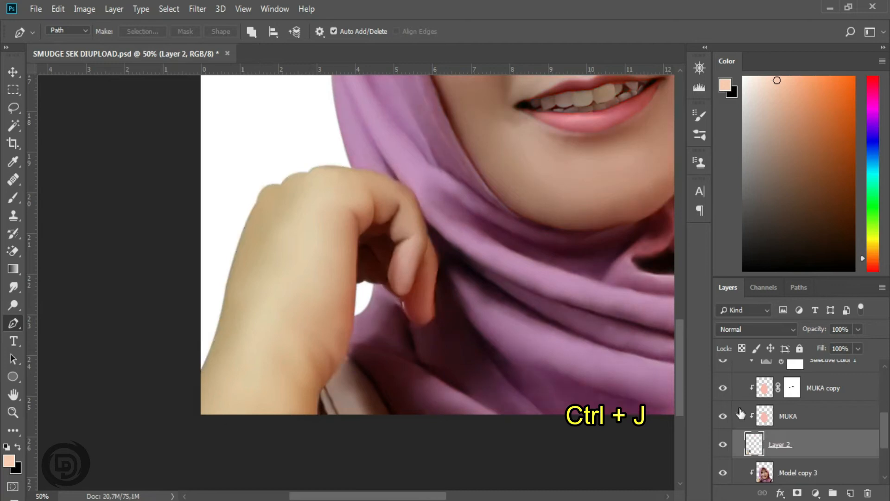
double_click(786, 446)
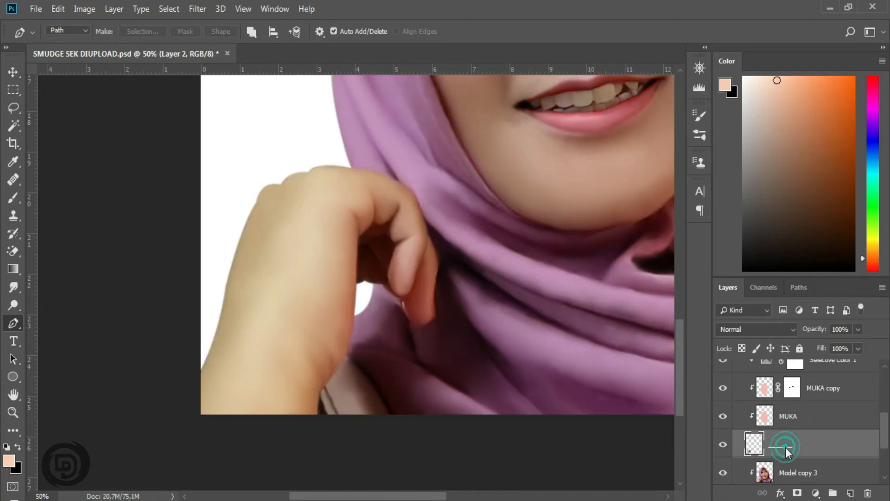
text(TANGAN)
key(Return)
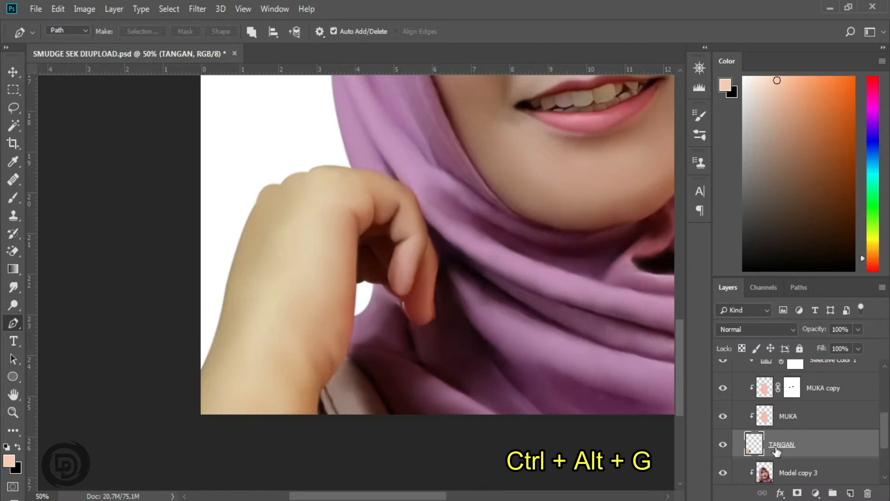
key(ctrl+alt+g)
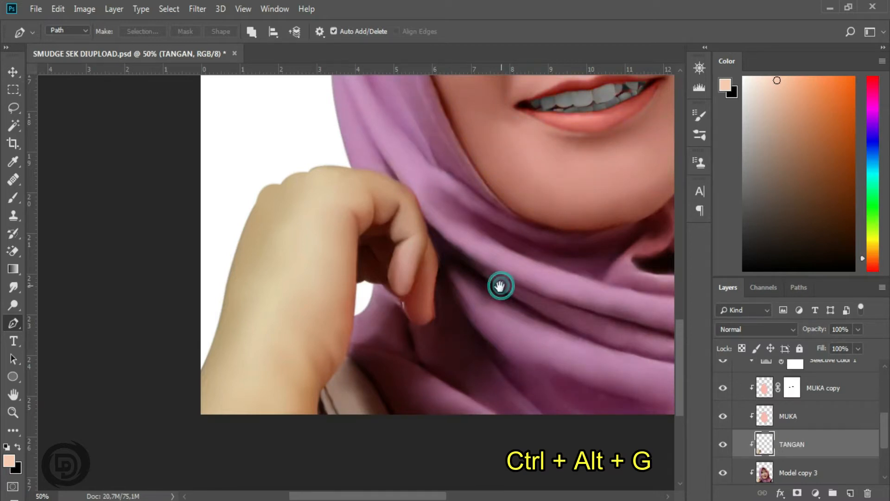
Move the TANGAN layer to the top of the layer stack, above the KEPALA group
drag(501, 285, 420, 341)
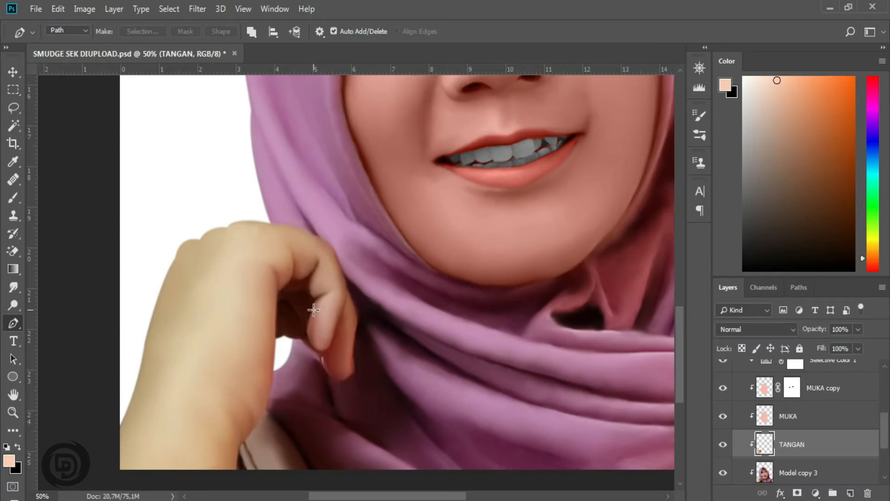
key(ctrl+0)
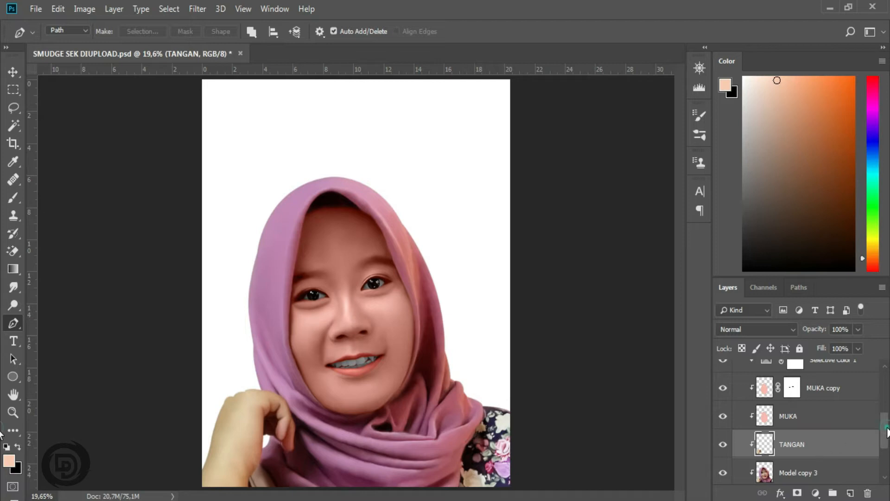
scroll(887, 433, down, 2)
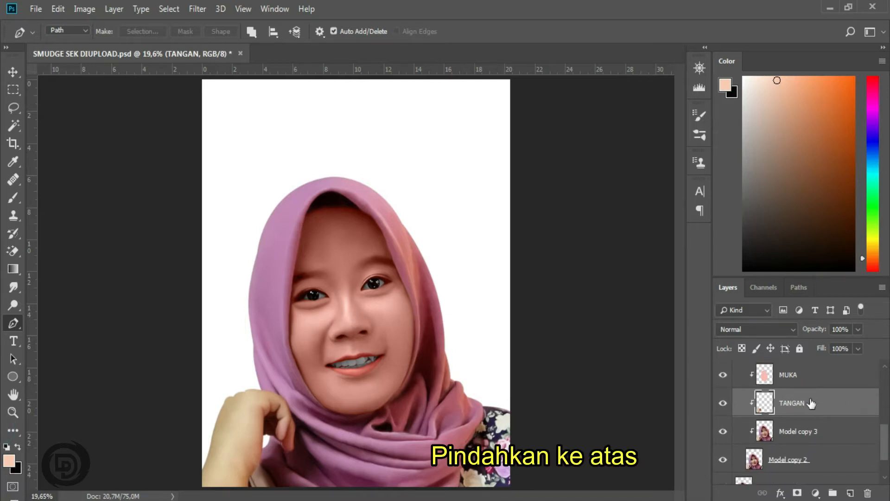
drag(797, 408, 796, 365)
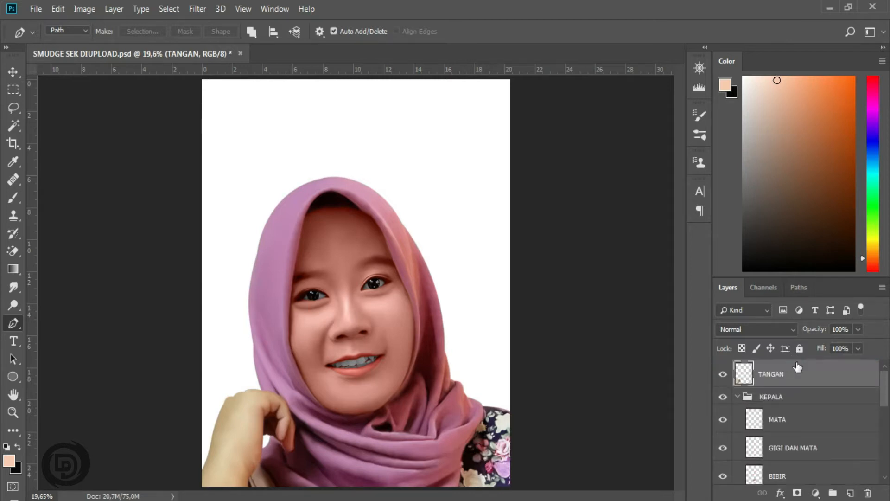
Load the hand on the TANGAN layer as a selection and fill it with the foreground colour facbae
ctrl+click(746, 374)
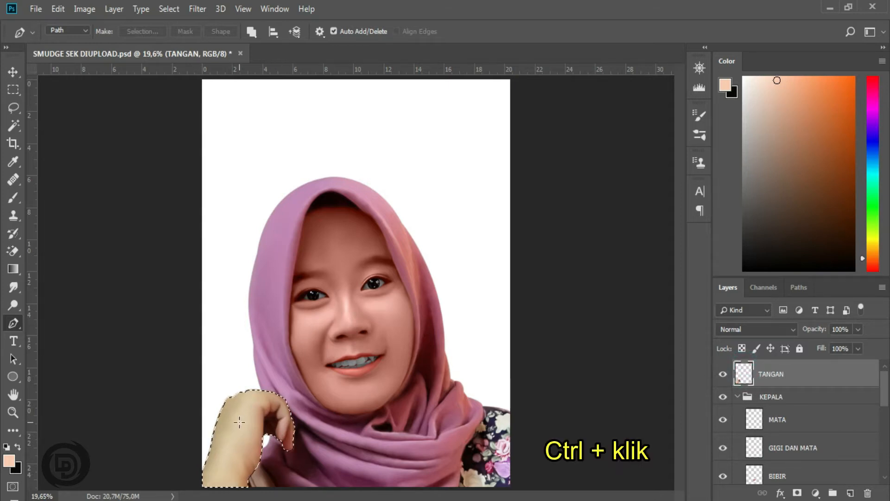
click(10, 462)
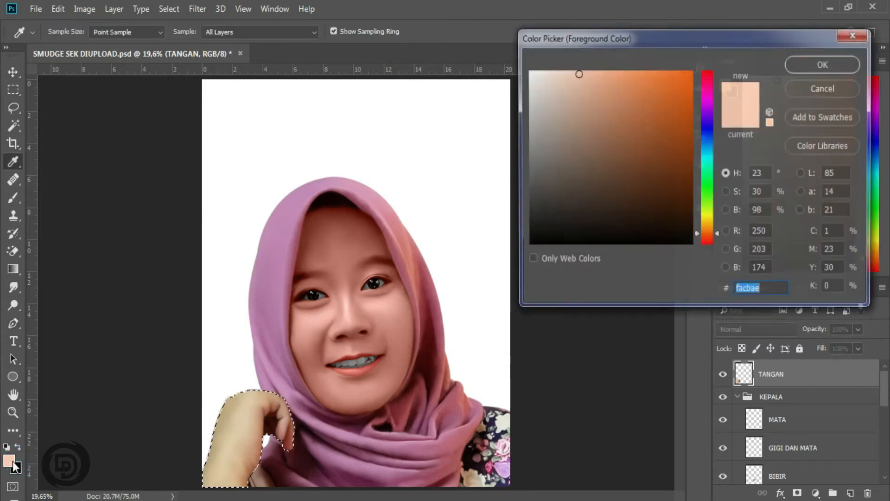
double_click(767, 288)
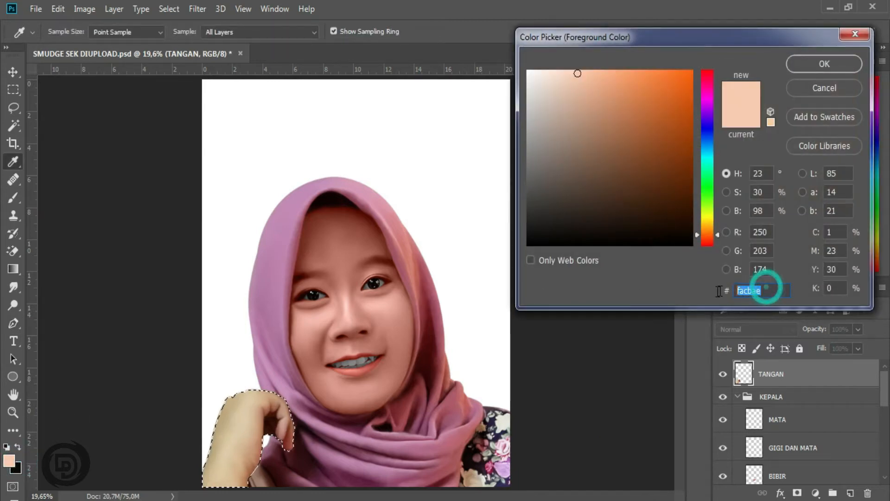
text(F)
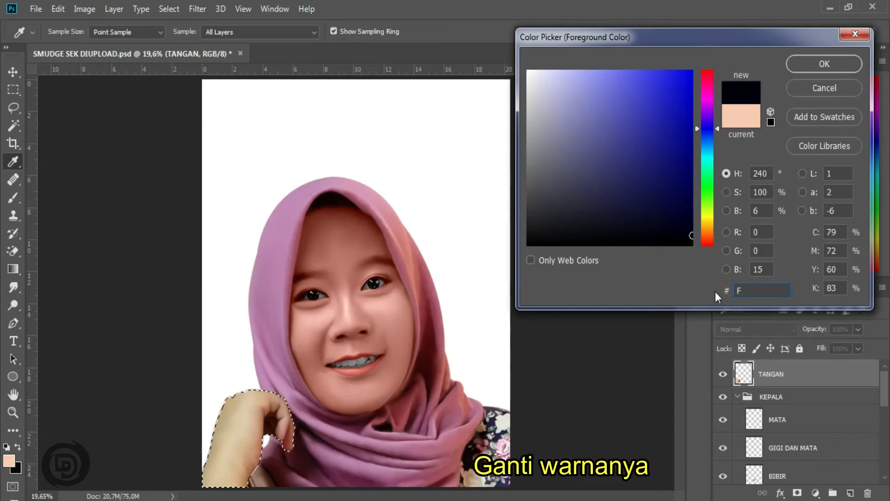
key(BackSpace)
text(fa)
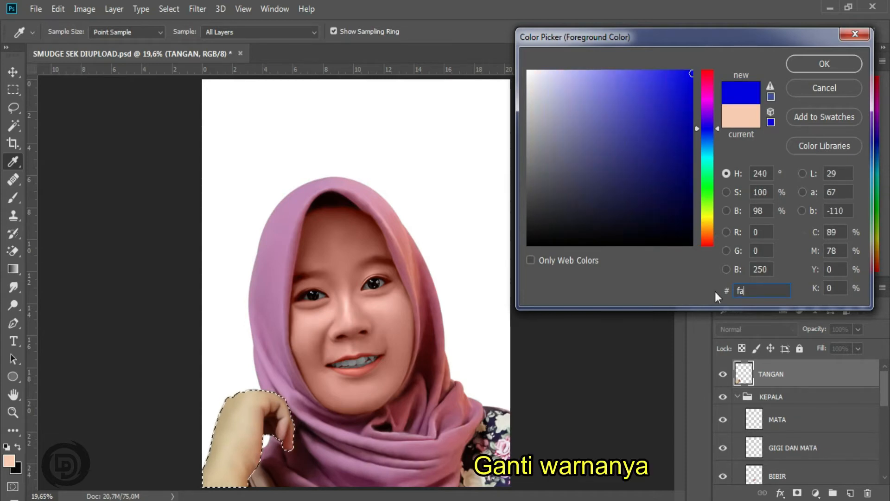
text(cbae)
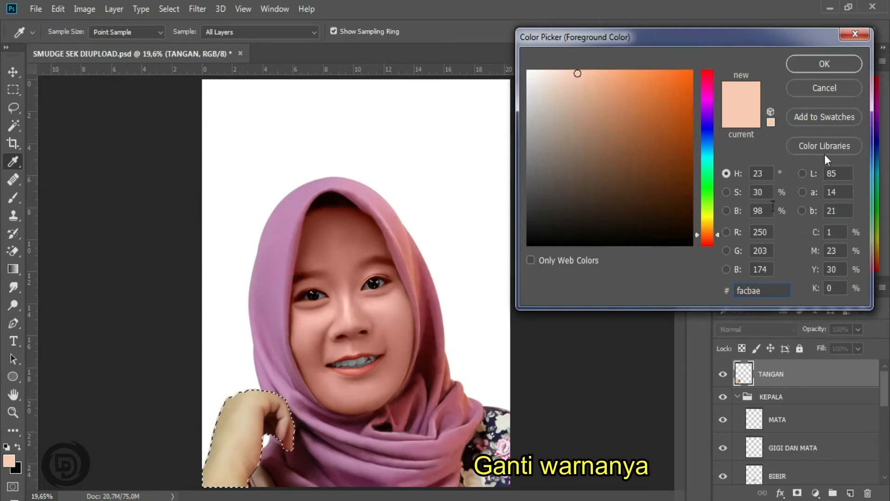
click(833, 64)
key(p)
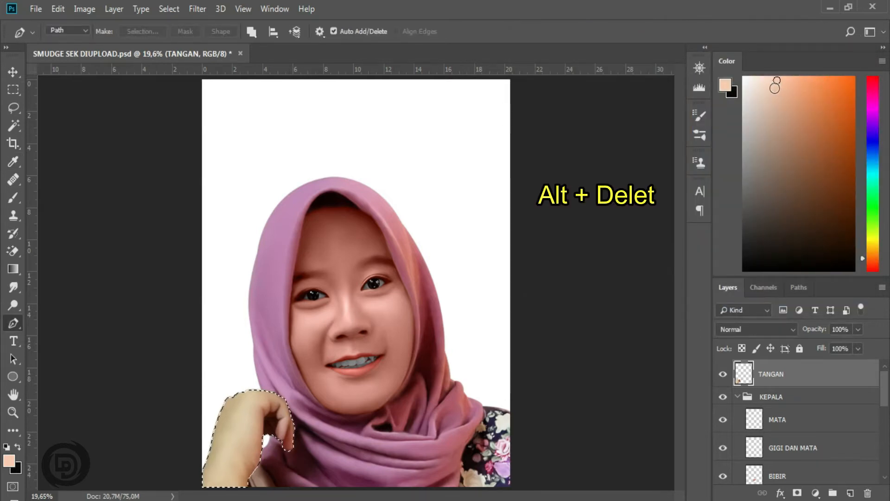
key(alt+Delete)
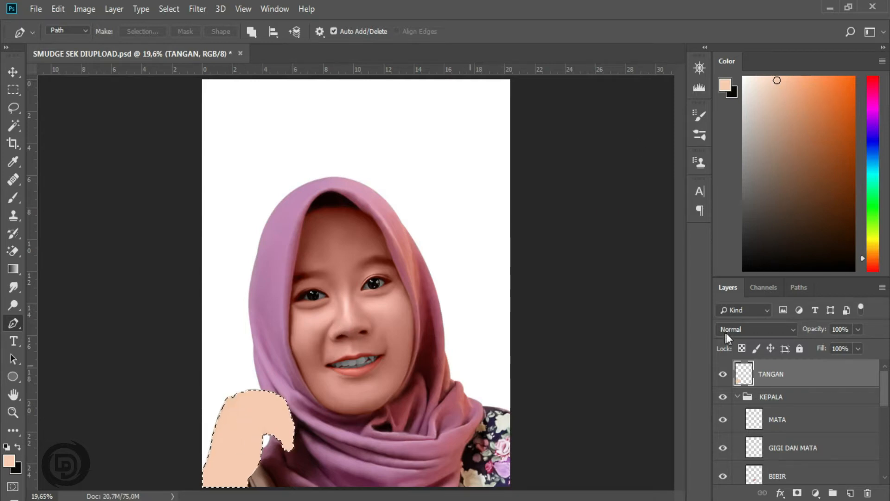
Set the TANGAN layer's blend mode to Color and shift its hue to -10 with Hue/Saturation
click(752, 330)
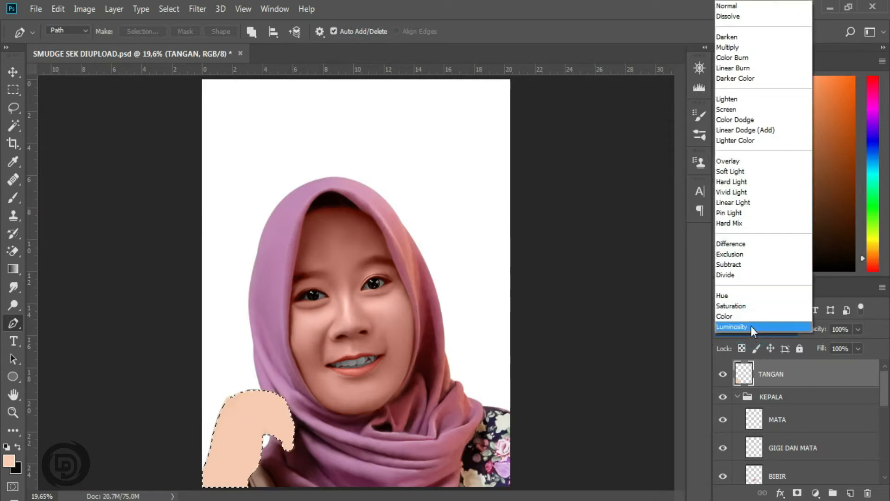
click(742, 316)
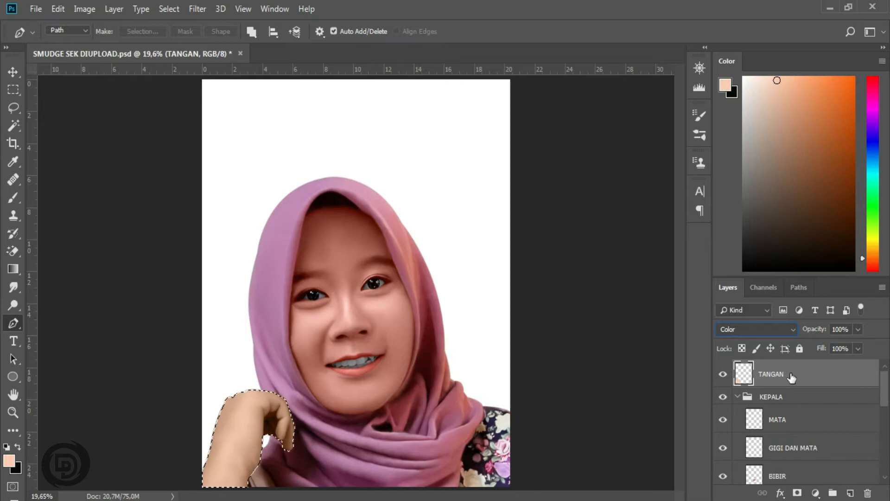
key(ctrl+u)
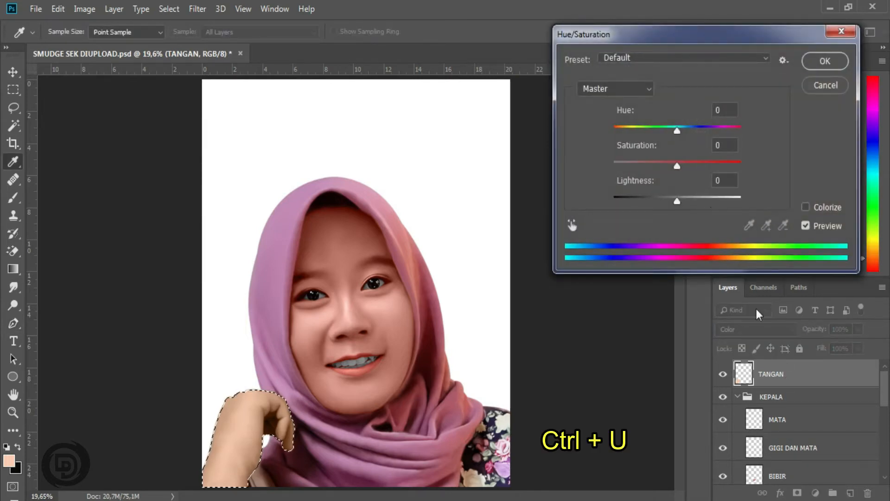
mouse_move(677, 131)
mouse_down()
mouse_move(661, 131)
mouse_move(671, 130)
mouse_up()
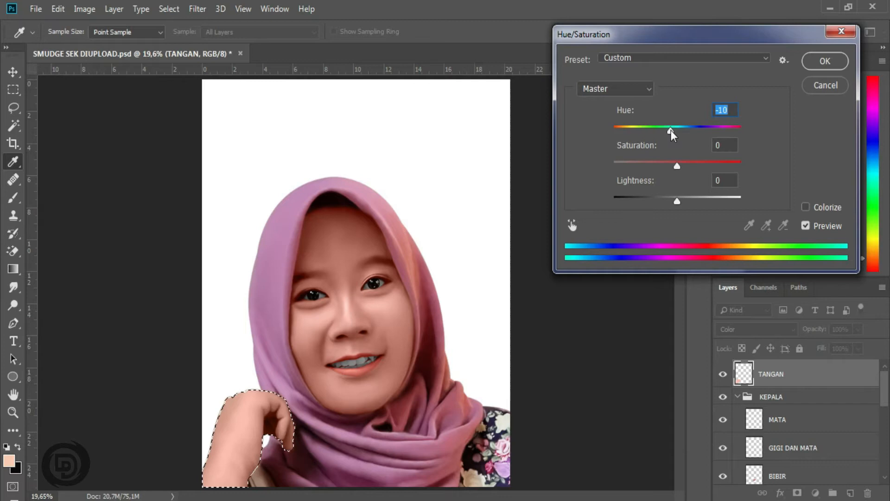
click(811, 65)
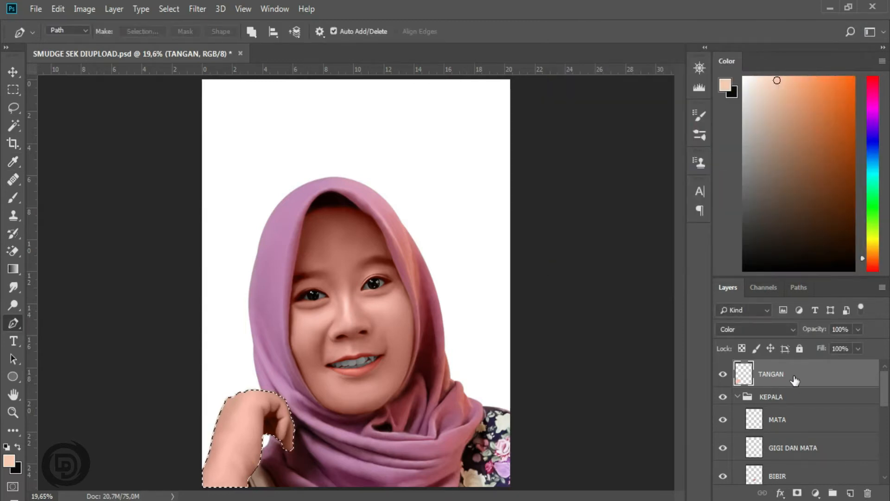
Add a Selective Color adjustment masked to the hand selection and clip it to the TANGAN layer
click(816, 493)
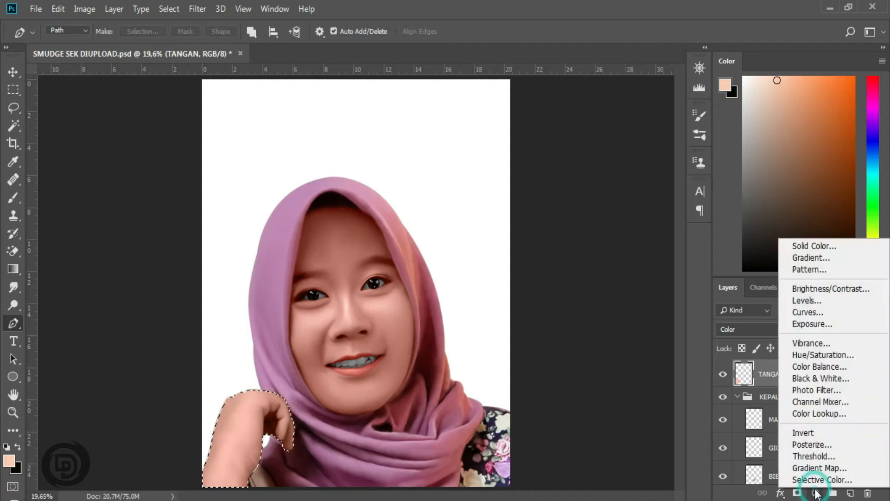
click(831, 477)
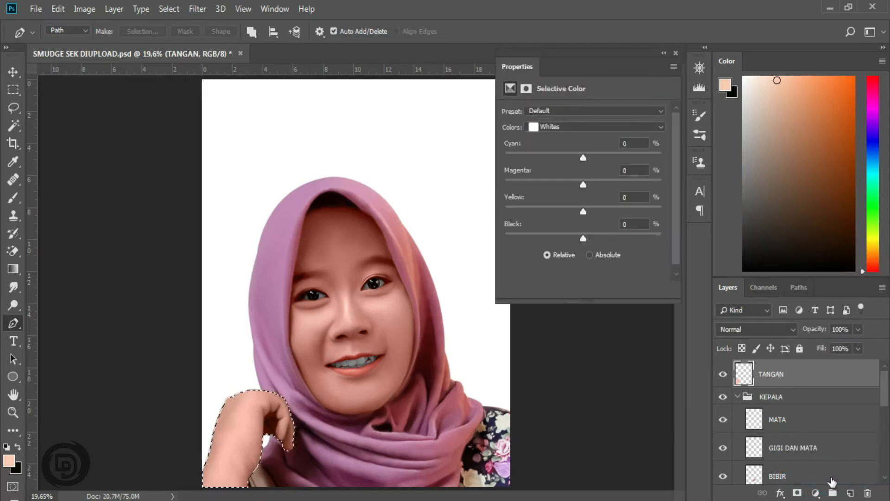
click(583, 290)
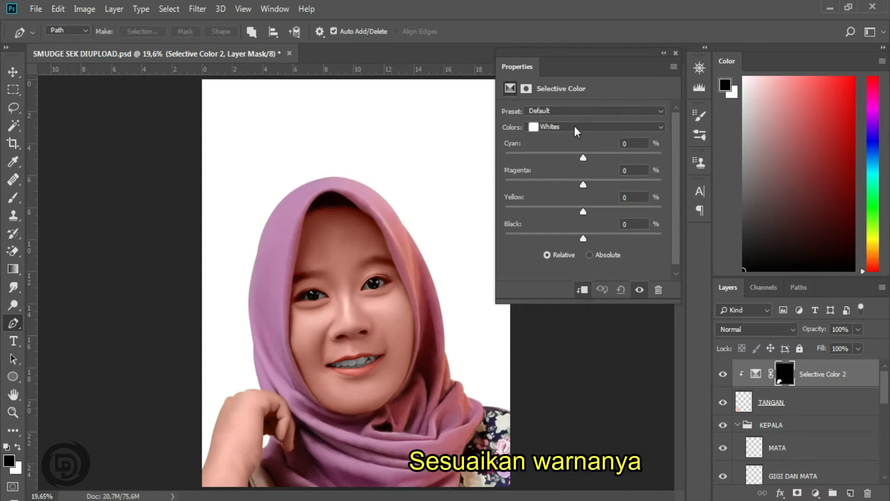
Set the Magentas of the hand's Selective Color adjustment to Cyan -10% and Black 18%
click(575, 126)
click(572, 194)
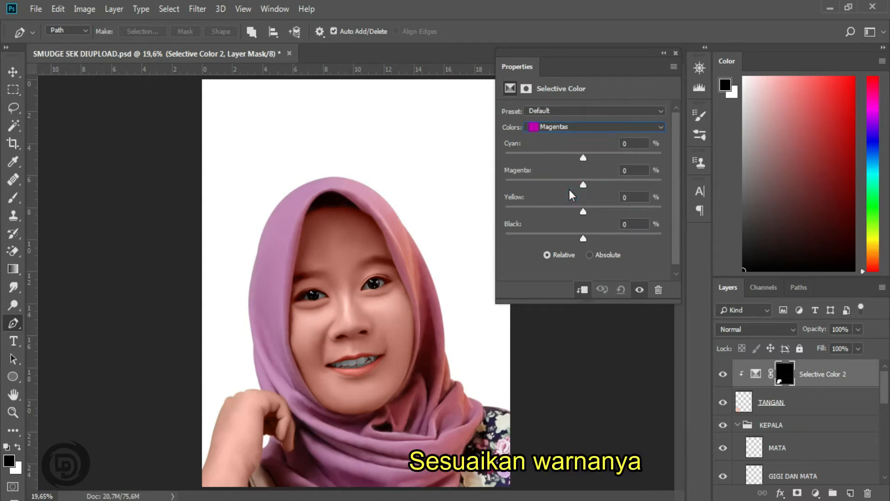
click(627, 143)
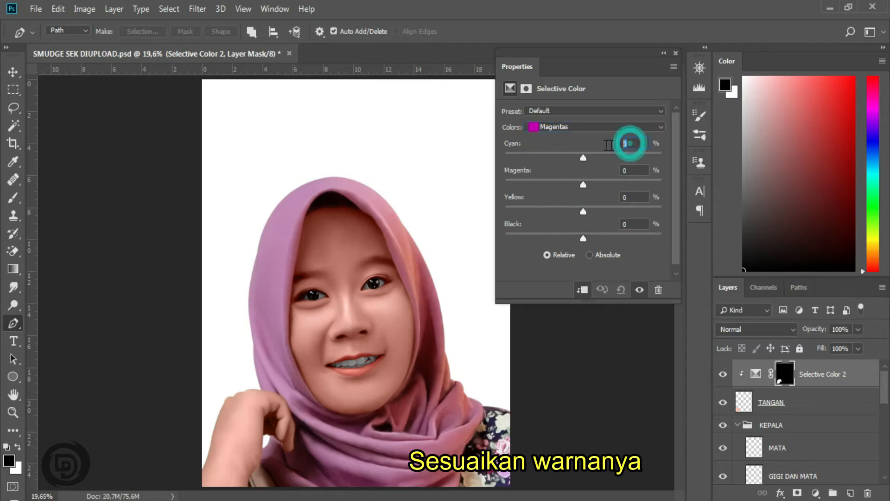
text(-10)
click(633, 222)
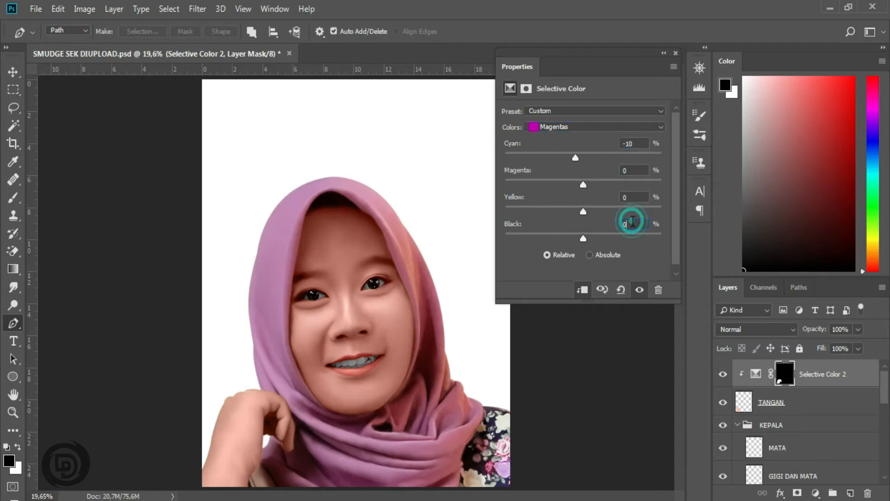
text(18)
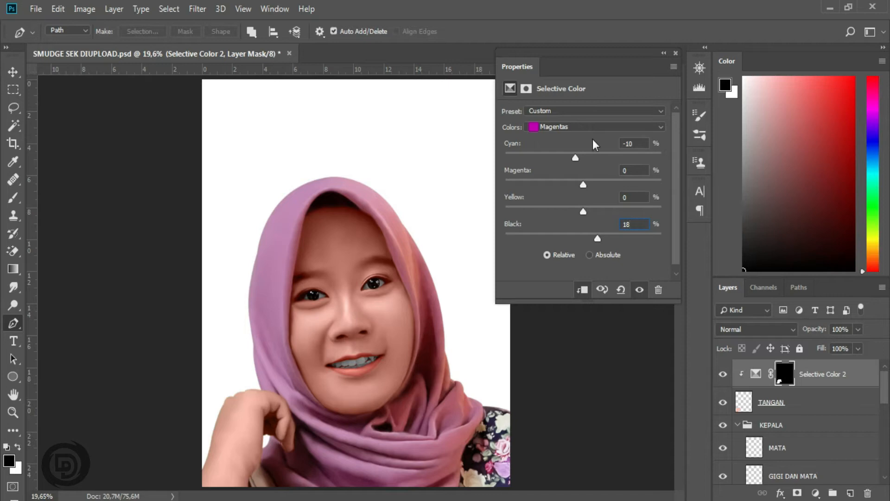
Set Black to -14% for the Whites of the hand's Selective Color adjustment and close its settings
click(582, 127)
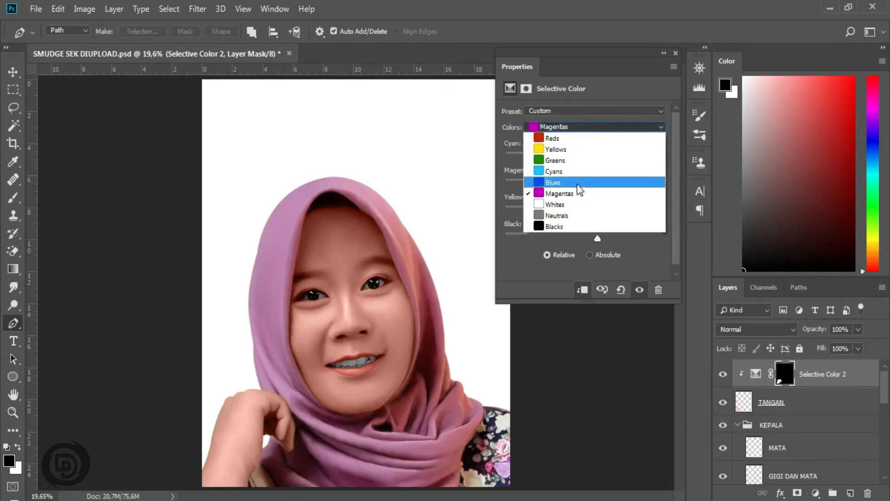
click(577, 205)
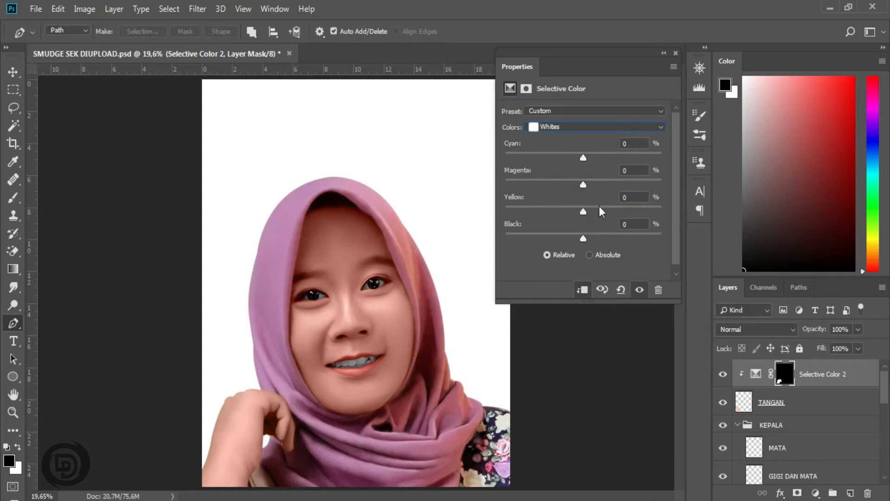
click(633, 222)
text(-14)
click(674, 54)
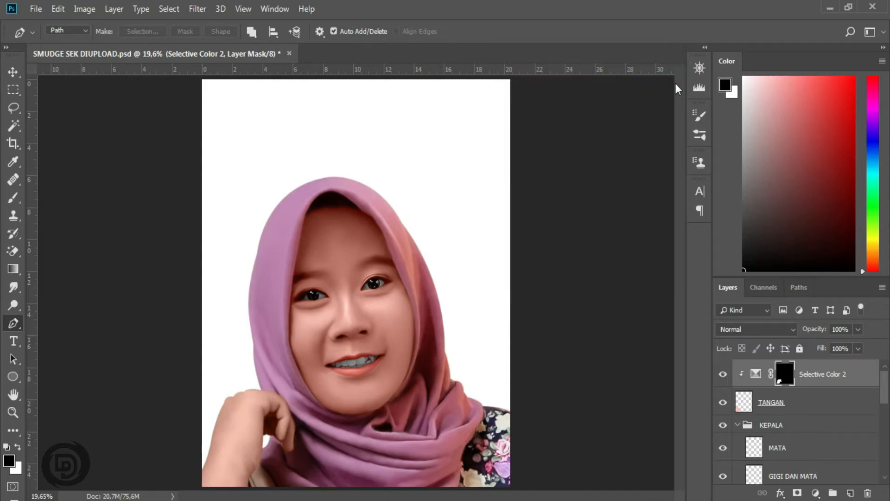
Add a Color Balance adjustment above the hand's Selective Color and clip it to the TANGAN layer
click(817, 493)
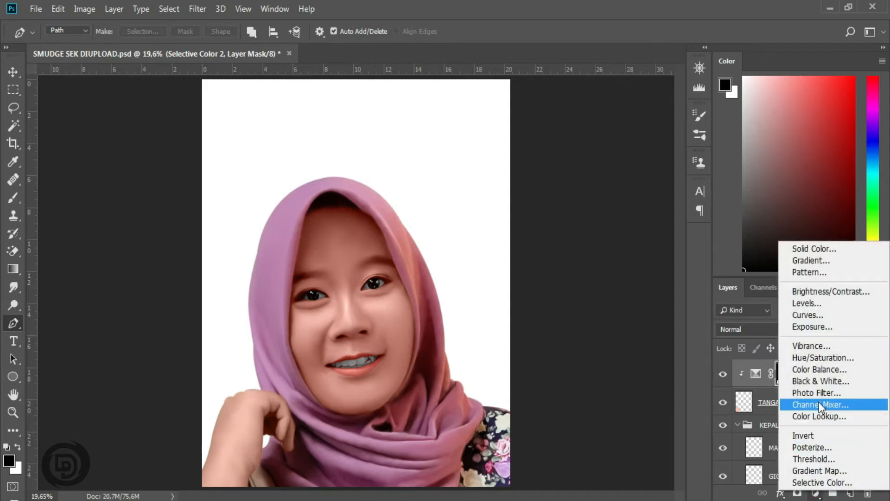
click(837, 369)
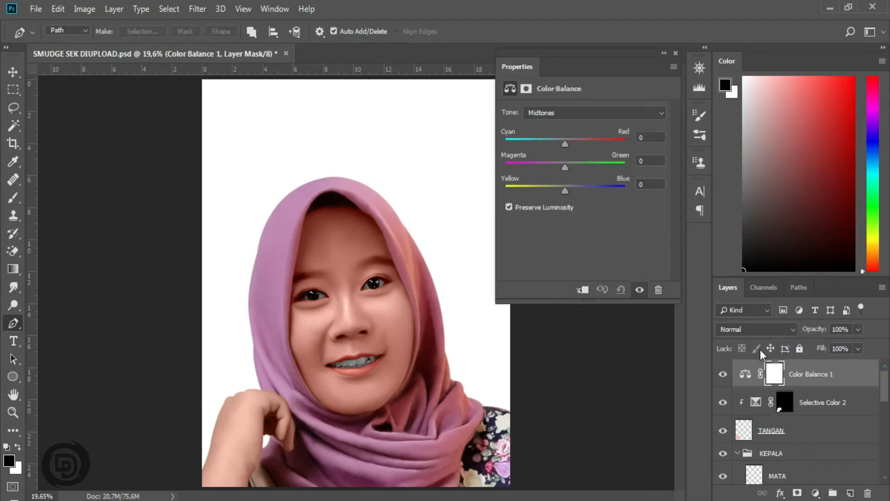
click(582, 291)
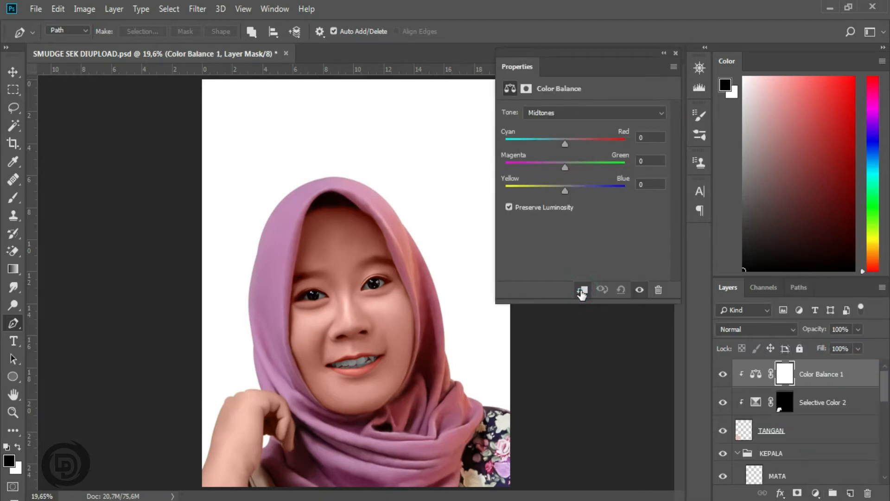
Set the Color Balance midtones to Cyan-Red 5, Magenta-Green -3 and Yellow-Blue -10, and close the settings
click(650, 138)
text(5)
click(652, 163)
text(-3)
click(648, 183)
text(-10)
click(677, 52)
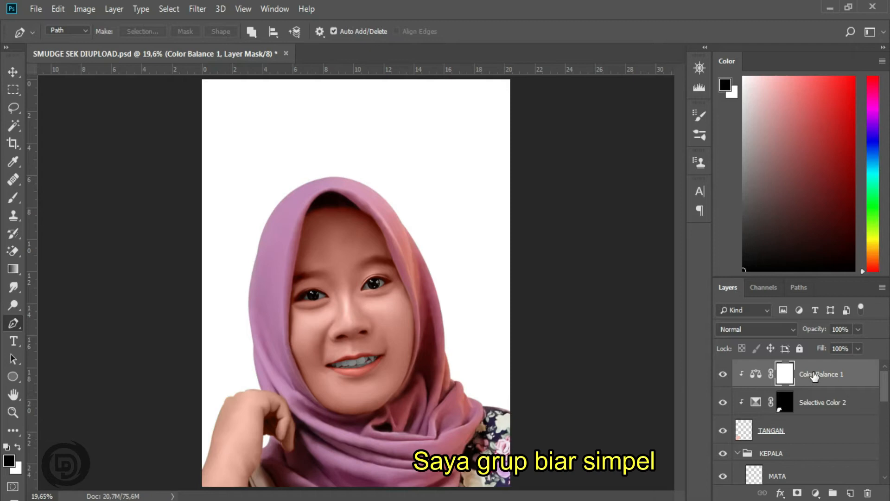
Group the TANGAN layer with its two adjustment layers and name the group TANGAN
click(813, 434)
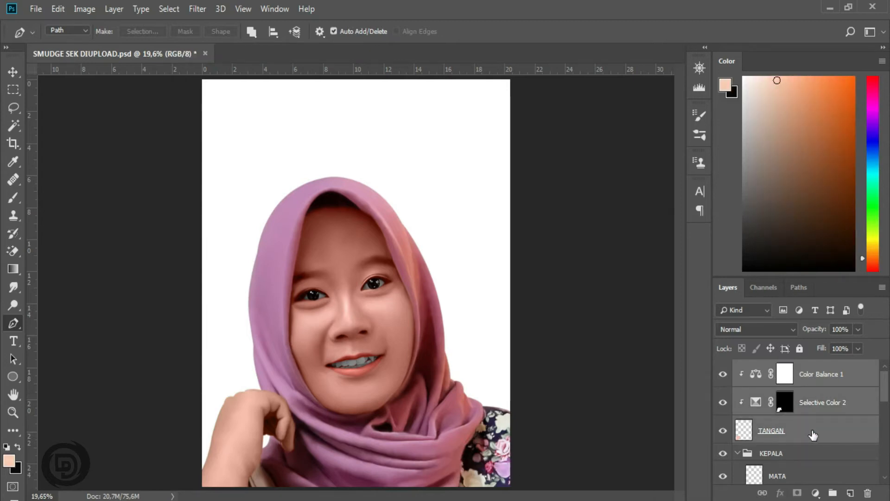
key(ctrl+g)
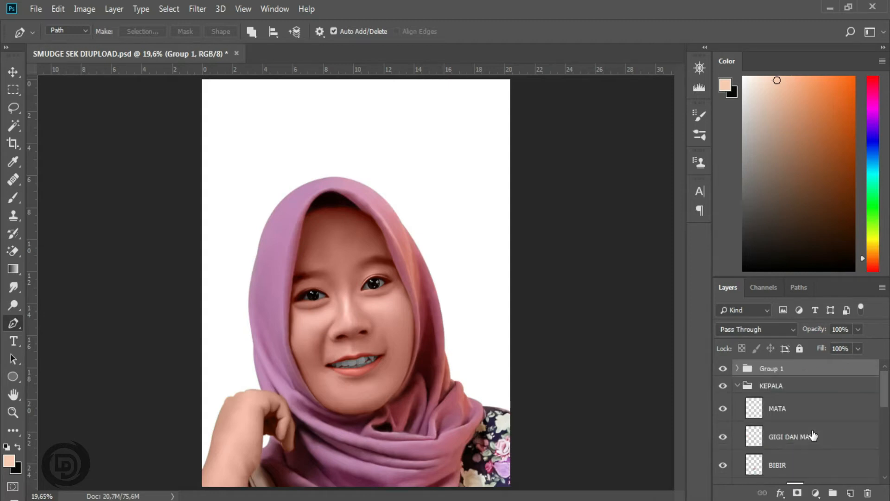
double_click(774, 369)
text(t)
key(Return)
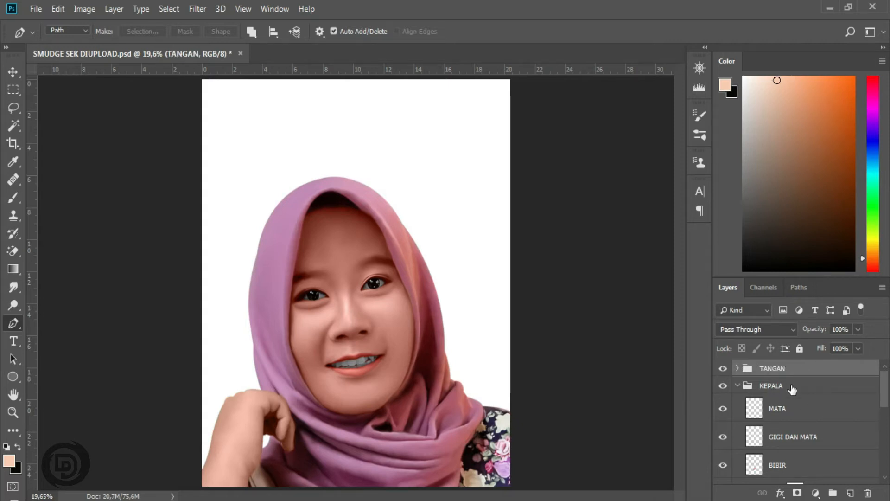
Duplicate the layers from MATA down to MUKA in the KEPALA group and put the copies into a new group
mouse_move(886, 391)
mouse_down()
mouse_move(887, 447)
mouse_move(887, 388)
mouse_up()
click(810, 412)
drag(884, 395, 883, 443)
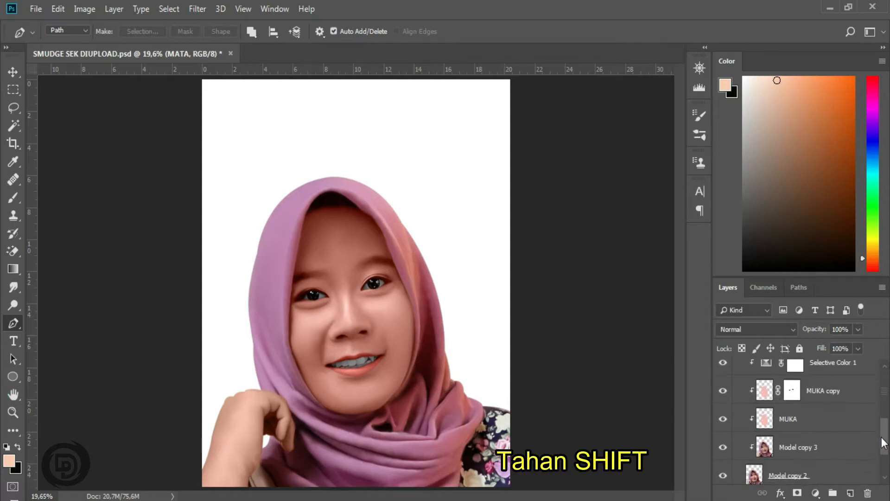
shift+click(817, 426)
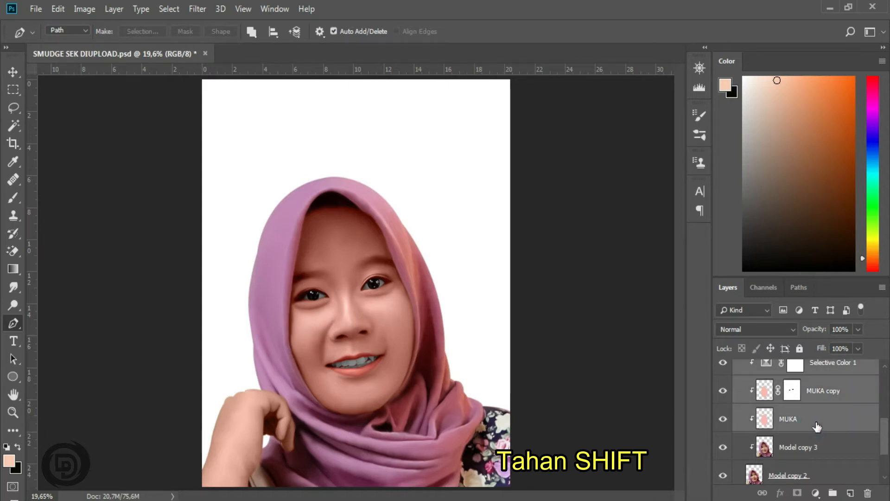
scroll(817, 426, up, 5)
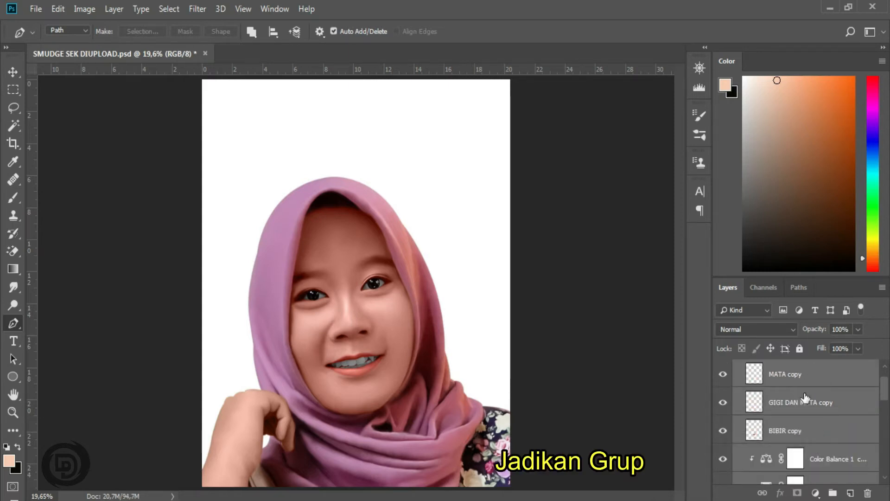
key(ctrl+g)
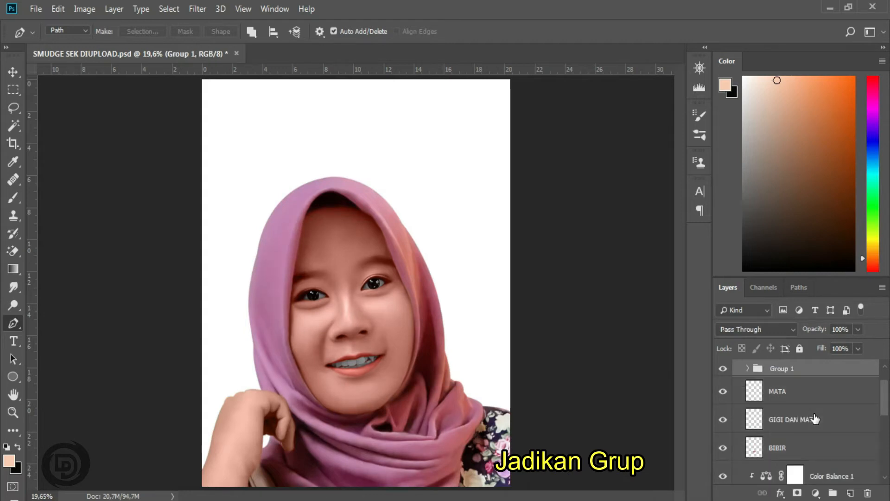
Rename the new group of face copies COLOR FACE and hide it
click(787, 370)
double_click(787, 370)
text(d)
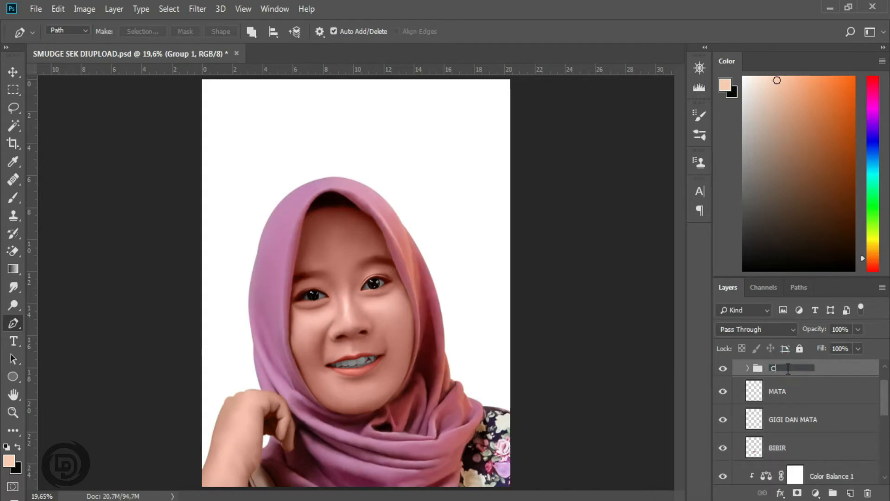
text(OLOR FACE)
key(Return)
click(723, 369)
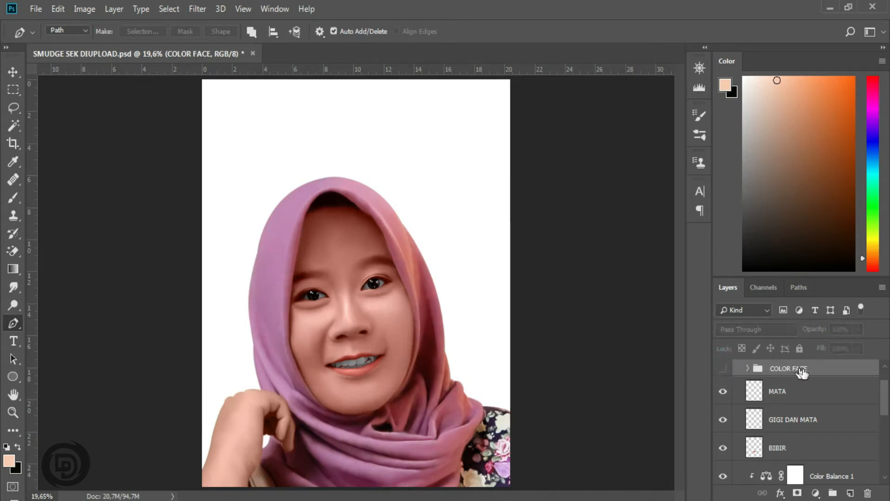
Move the COLOR FACE group out of the KEPALA group and place it directly above it
scroll(881, 390, up, 1)
drag(884, 393, 884, 387)
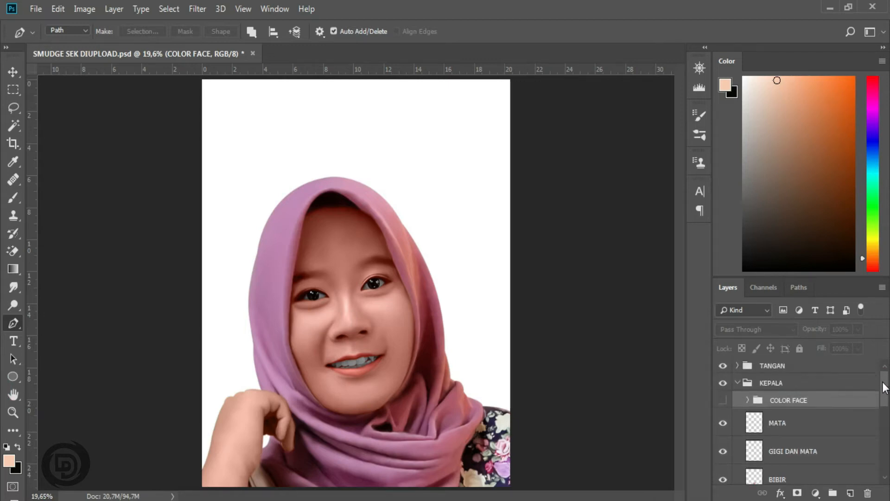
click(738, 384)
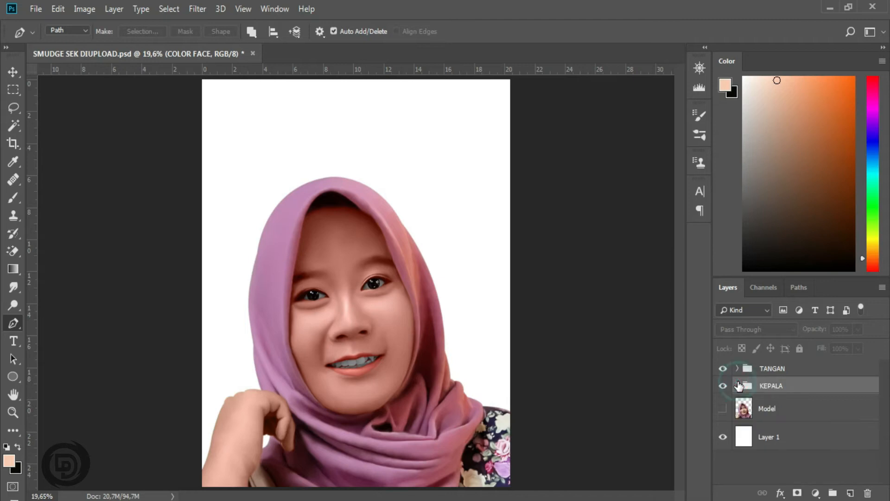
click(738, 385)
click(778, 398)
drag(777, 398, 779, 381)
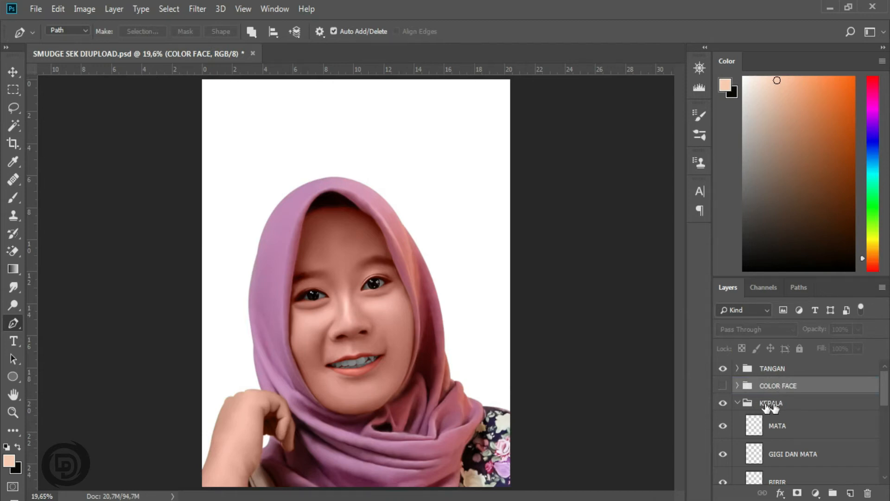
Merge the KEPALA group's layers from MATA down to Model copy 2 and name the merged layer MODEL
click(783, 402)
click(785, 432)
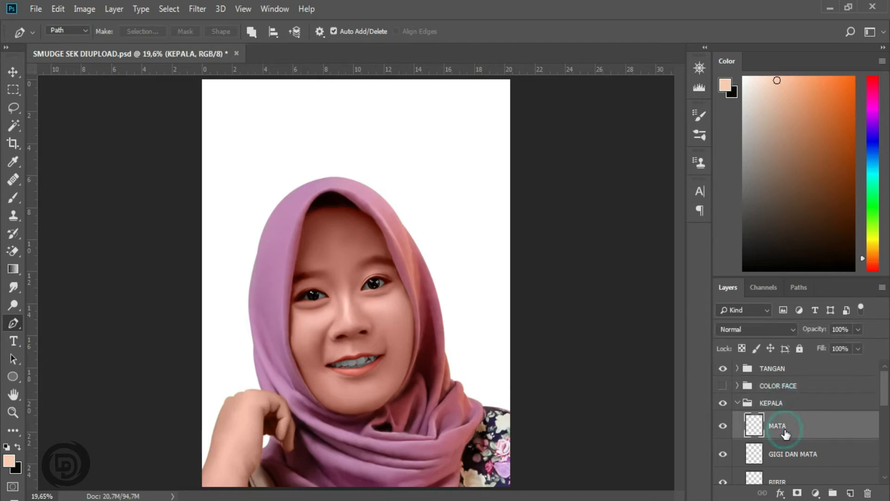
drag(883, 392, 884, 452)
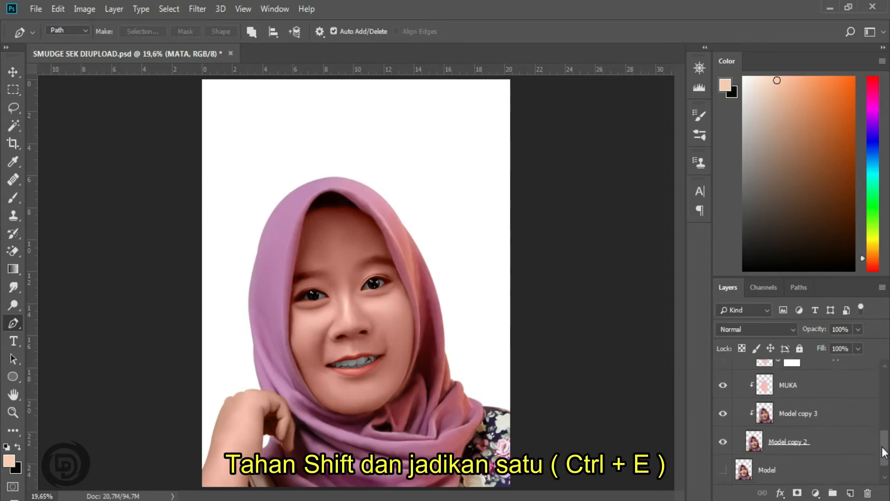
shift+click(806, 439)
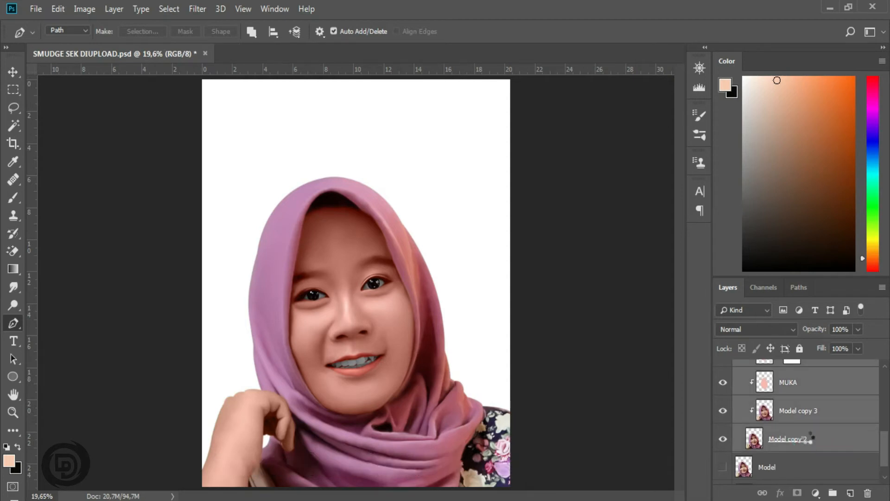
key(ctrl+e)
double_click(789, 414)
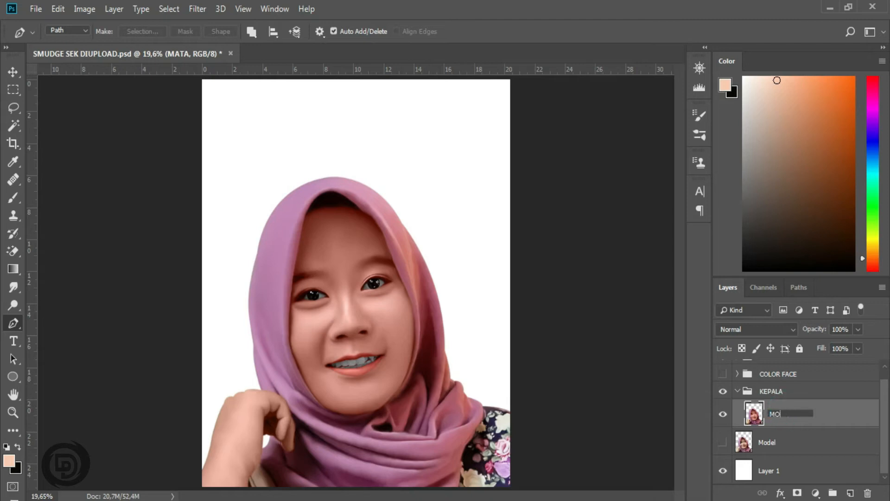
text(MODEL)
key(Return)
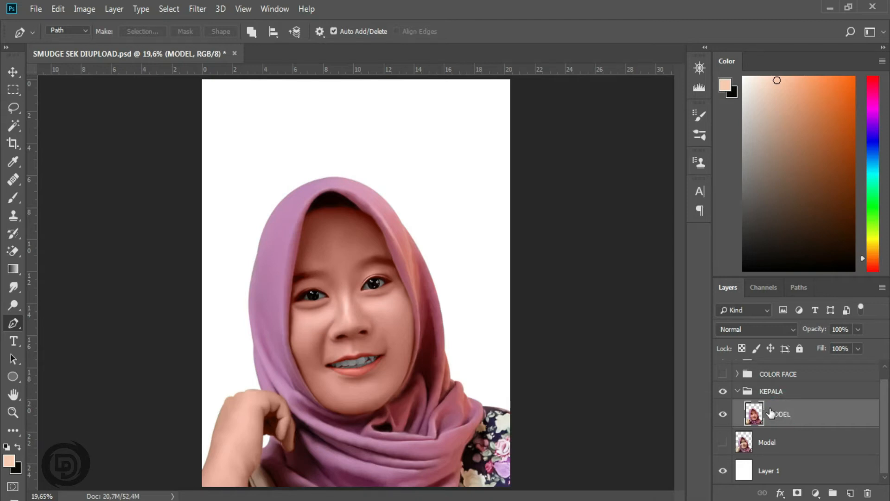
Move the merged MODEL layer out of the KEPALA group and delete the emptied group
drag(777, 414, 776, 383)
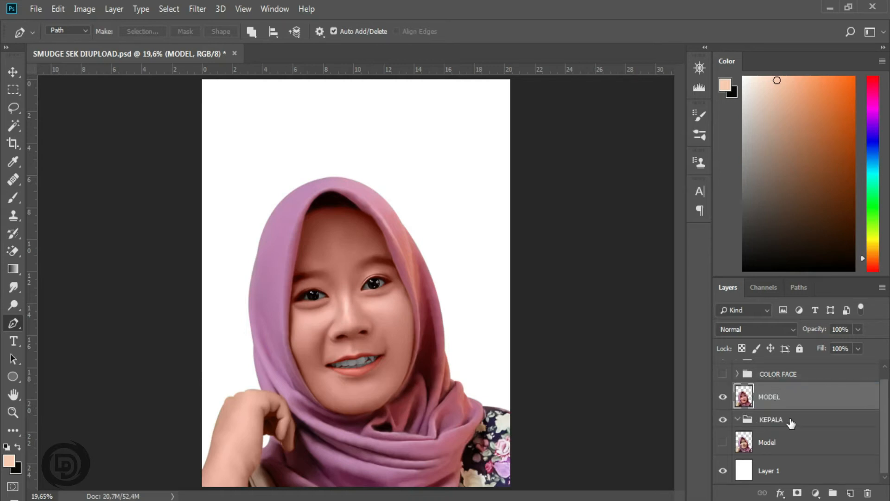
click(771, 420)
key(Delete)
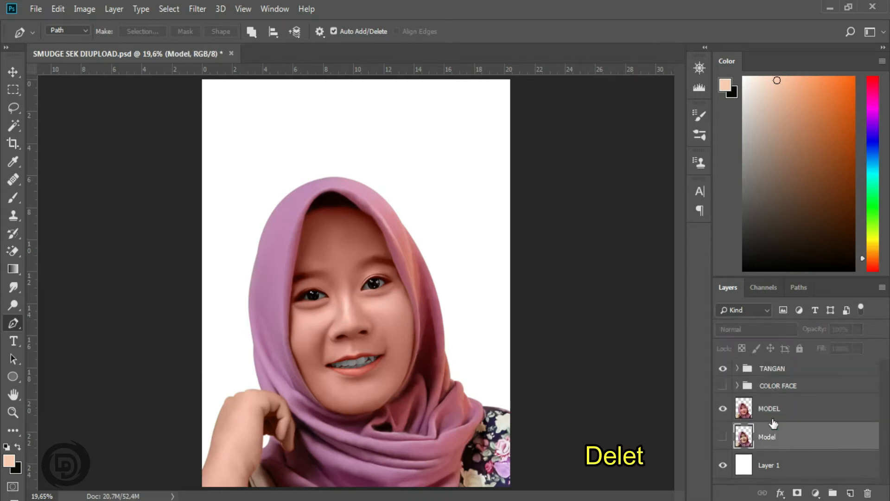
Duplicate the MODEL layer and hide the original MODEL layer beneath the copy
click(766, 408)
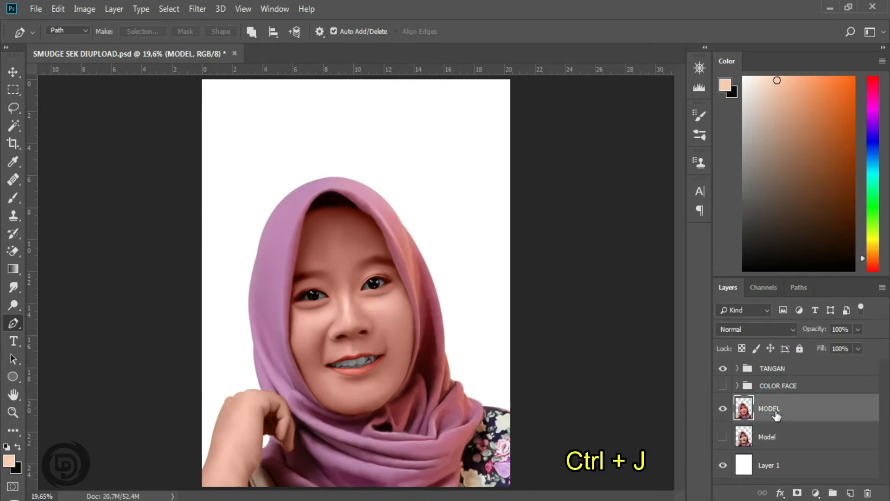
key(ctrl+j)
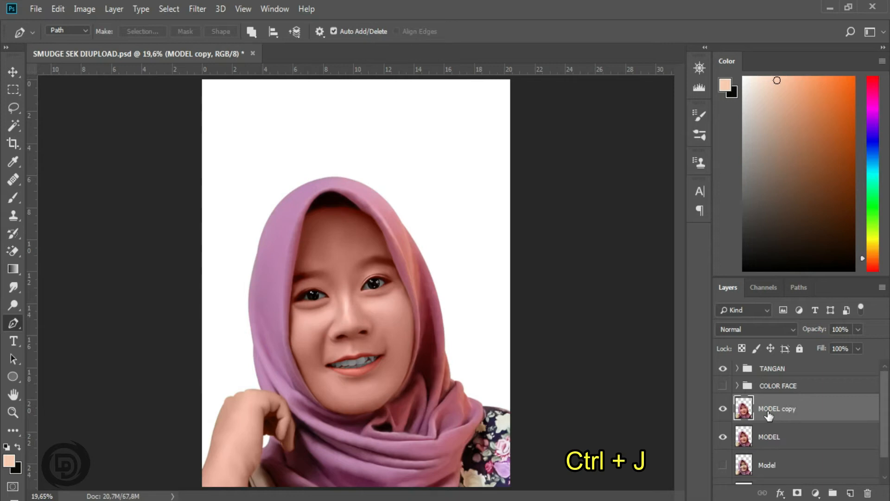
click(723, 437)
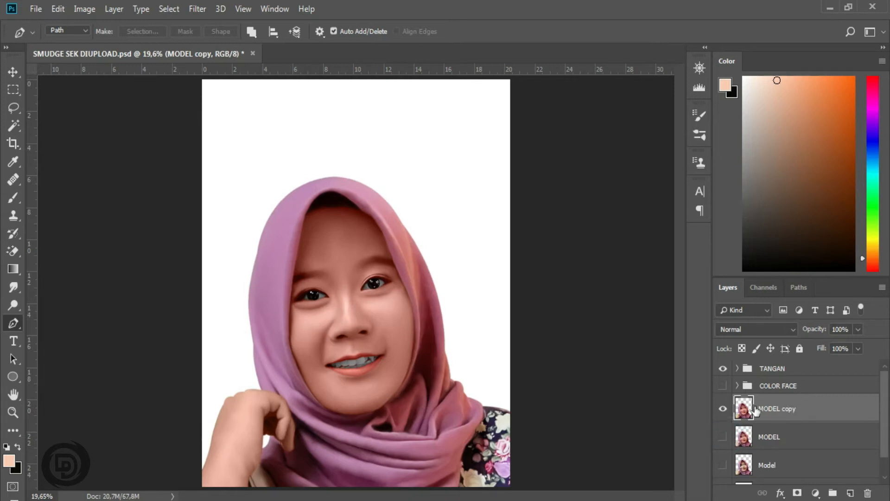
Add a new empty layer above MODEL copy and clip it to that layer
key(alt+])
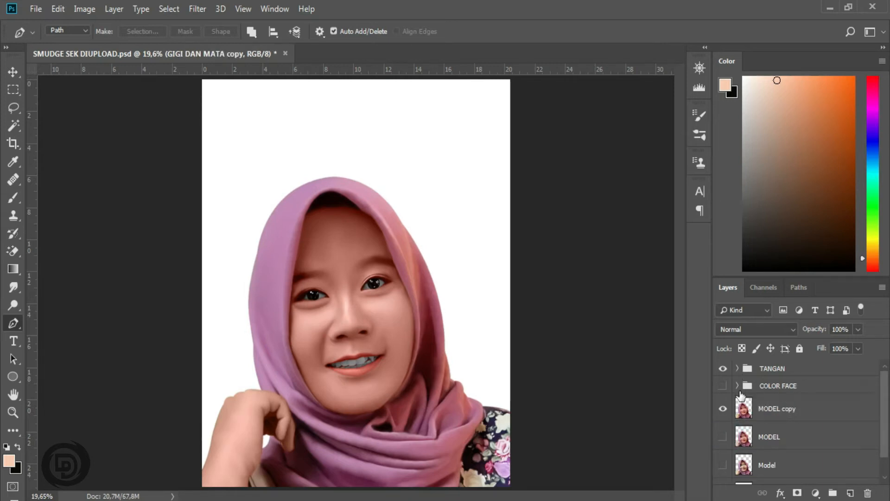
click(772, 412)
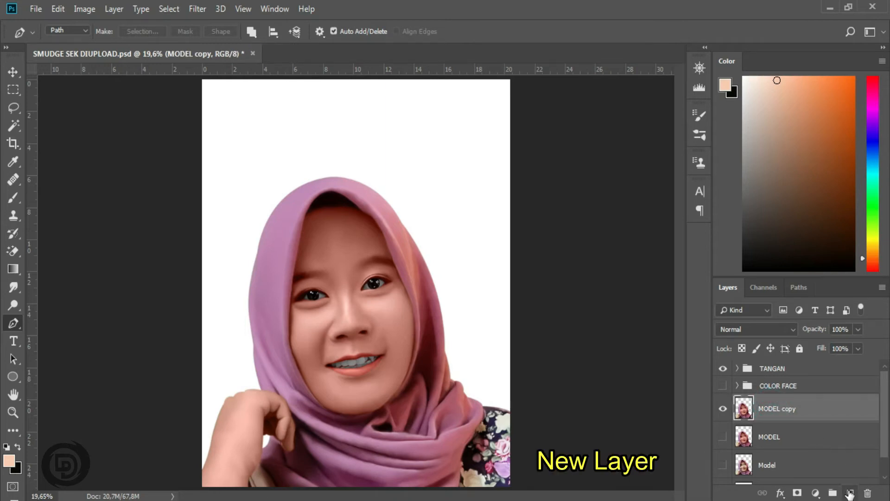
click(850, 493)
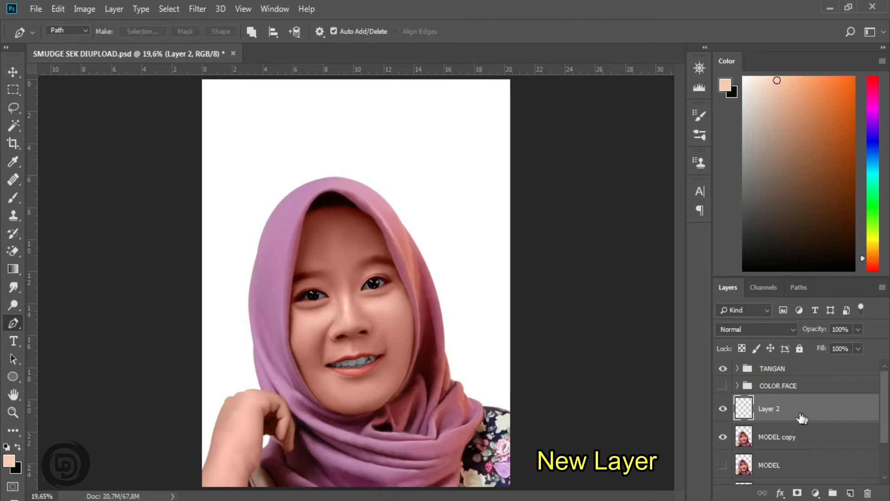
key(ctrl+alt+g)
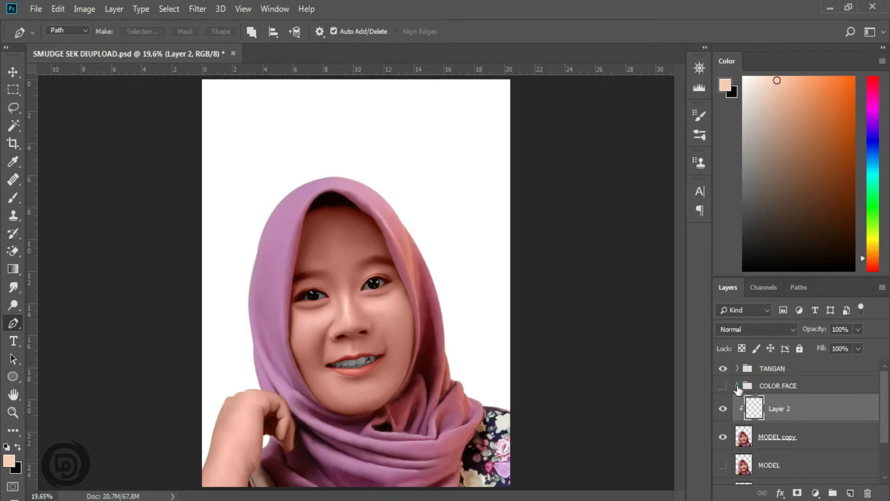
Load the outline of GIGI DAN MATA copy in the COLOR FACE group as a selection, and make the new clipped layer active
click(738, 387)
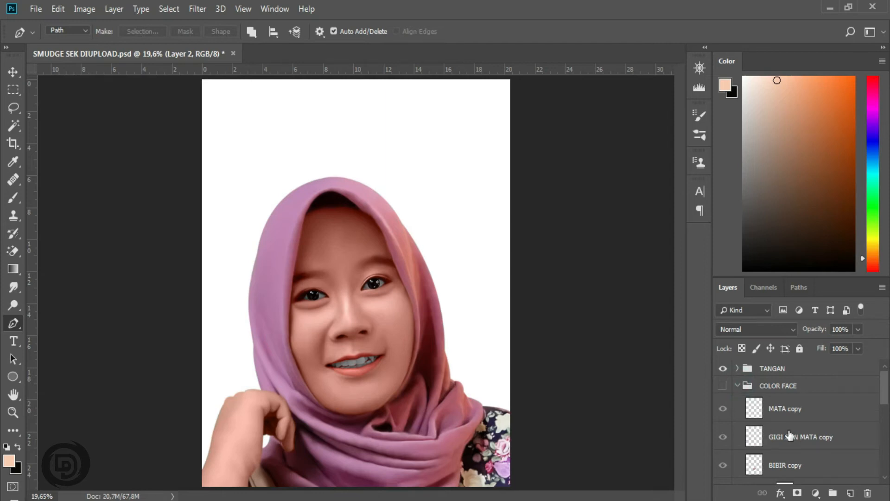
click(756, 435)
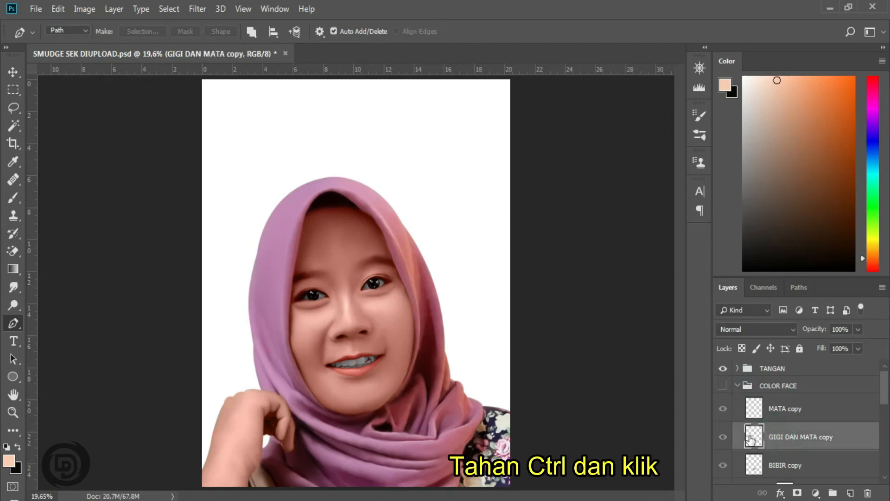
ctrl+click(753, 436)
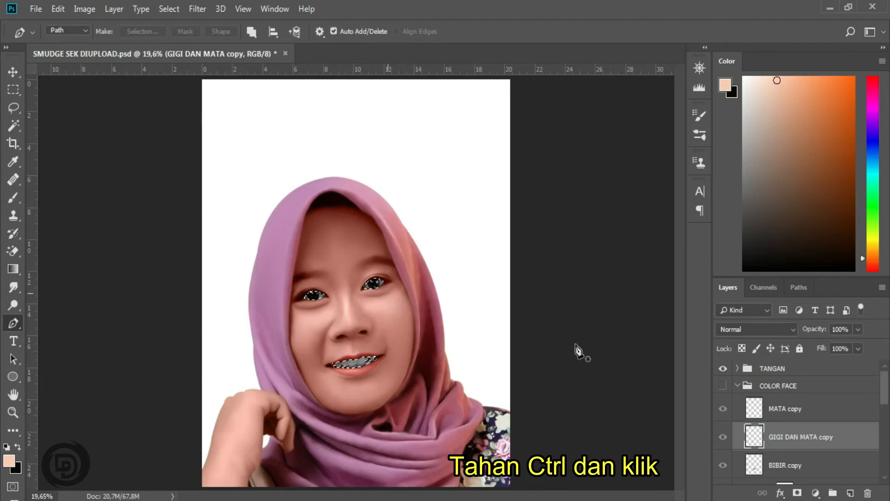
click(744, 386)
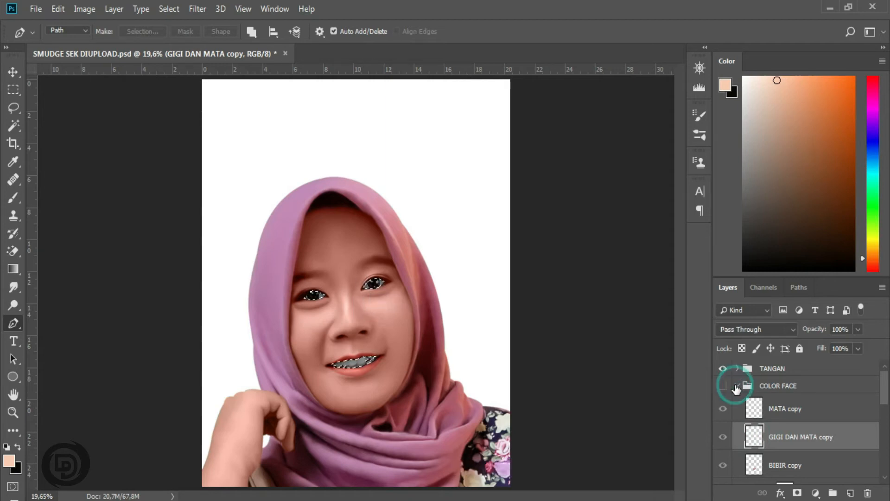
click(737, 385)
click(790, 408)
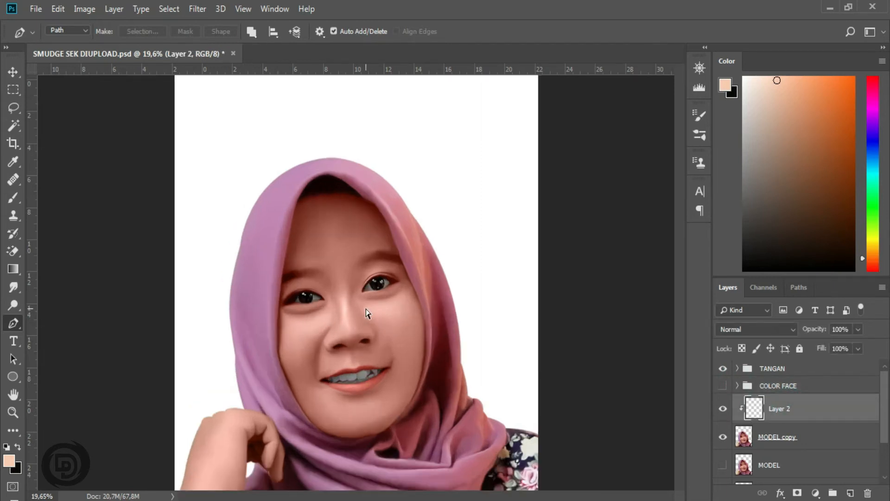
Set up the Brush tool with black sampled from the iris and a brush size of 20
scroll(367, 314, up, 4)
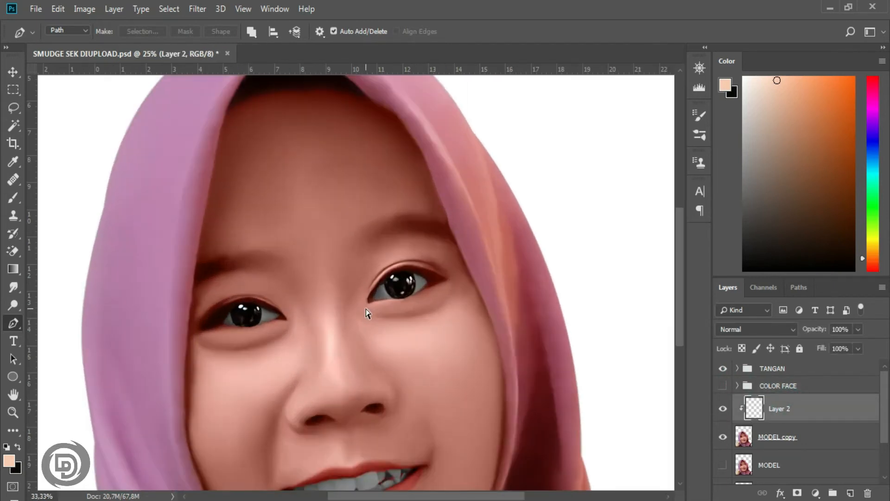
scroll(366, 311, up, 3)
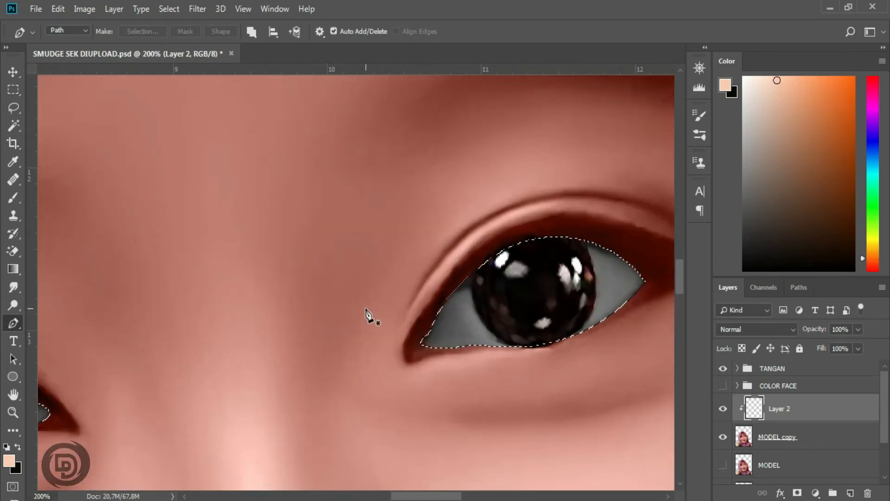
click(13, 198)
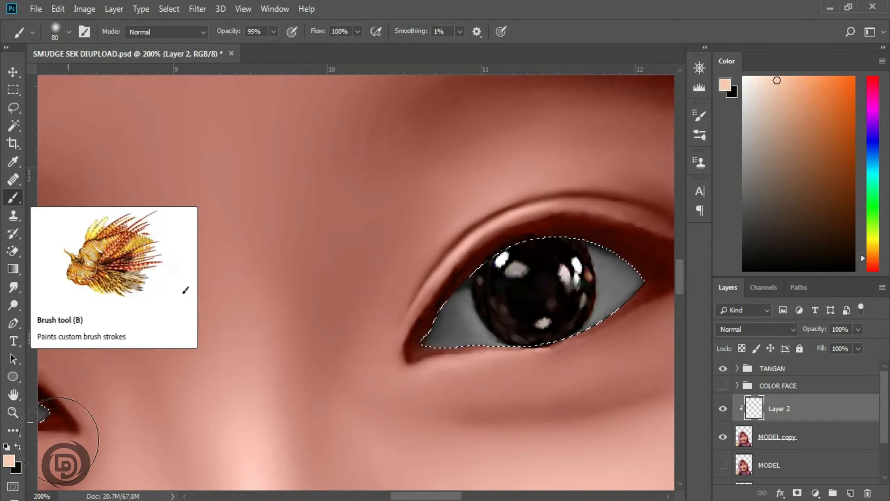
click(18, 446)
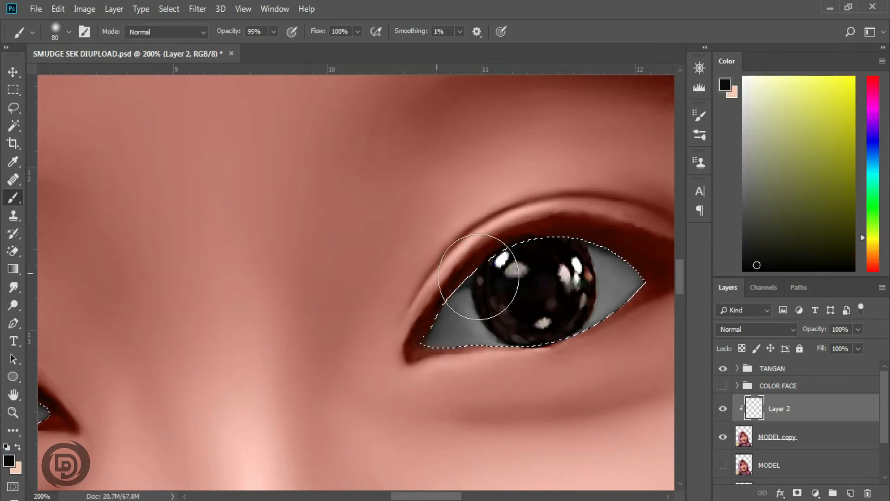
alt+click(541, 268)
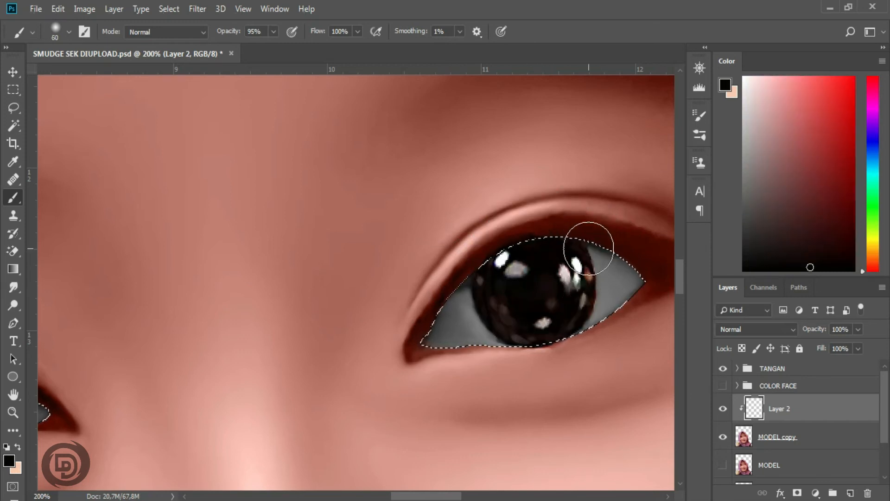
key(bracketleft)
key(bracketleft)
key(bracketleft)
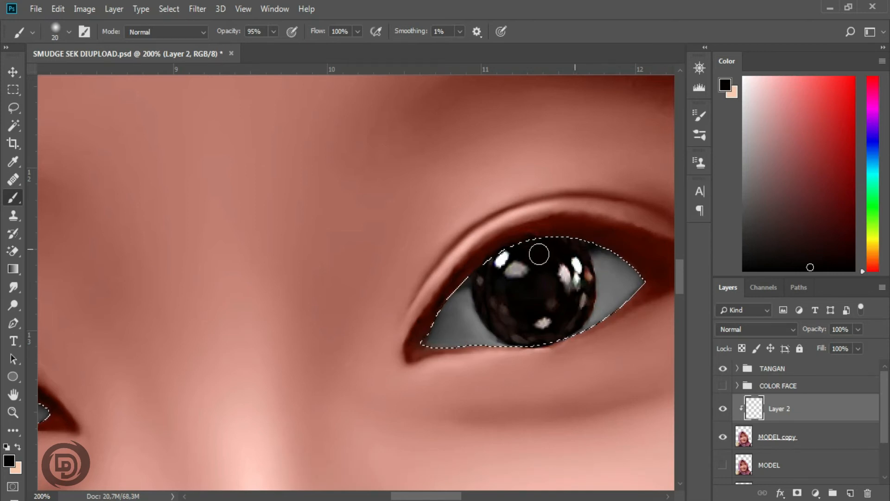
Set the brush opacity to 34% and paint a soft black shadow along the upper edge of the eye nearer the purple hijab side
click(274, 32)
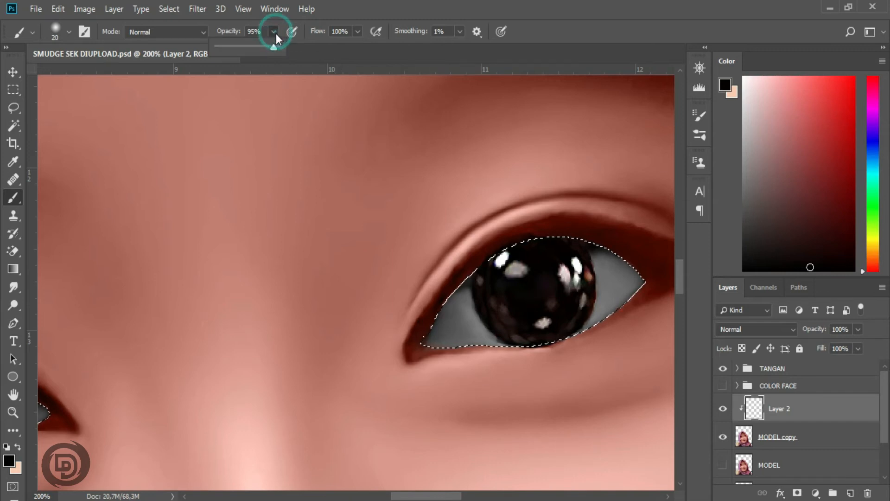
drag(274, 47, 237, 49)
click(347, 47)
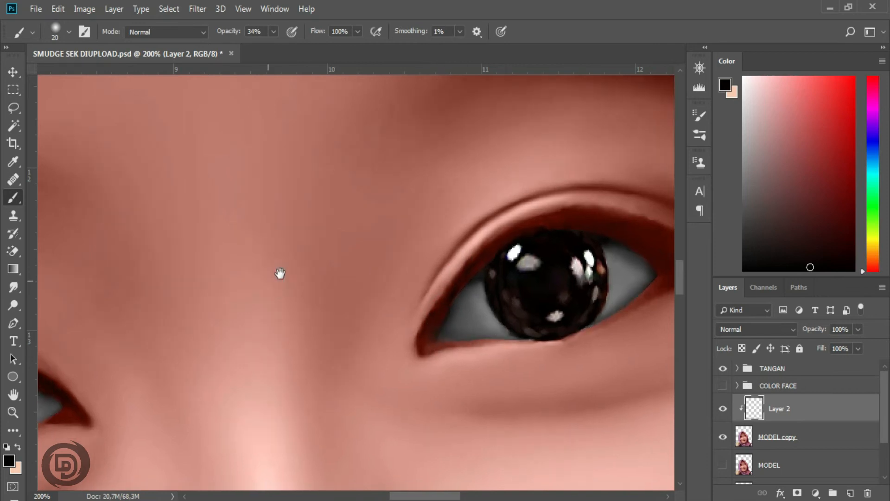
drag(282, 267, 358, 258)
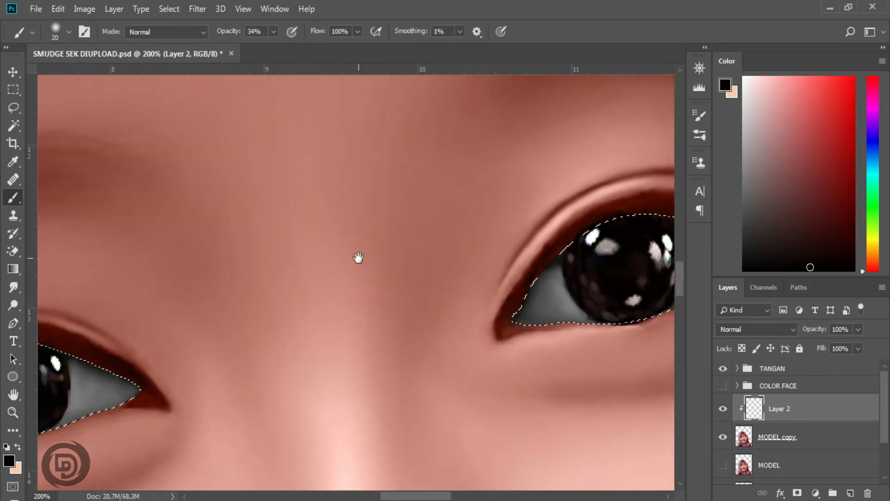
drag(126, 312, 481, 249)
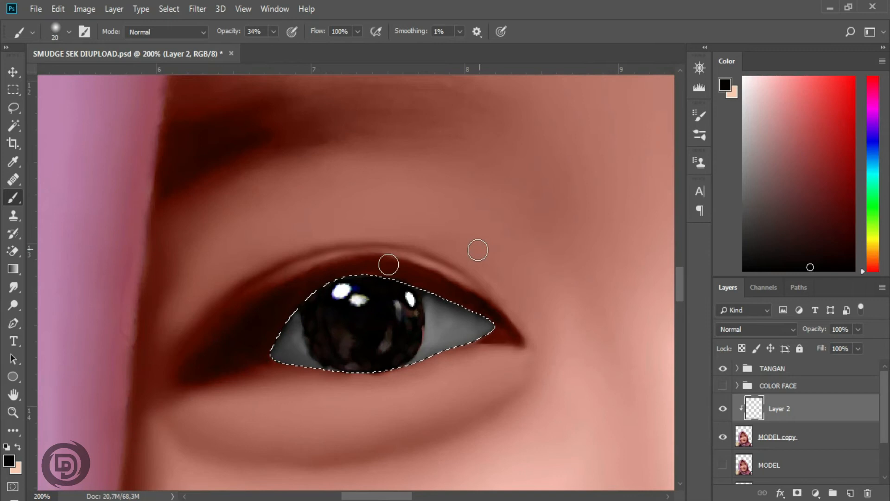
mouse_move(294, 306)
mouse_down()
mouse_move(264, 358)
mouse_move(283, 365)
mouse_move(403, 364)
mouse_move(467, 348)
mouse_move(500, 328)
mouse_up()
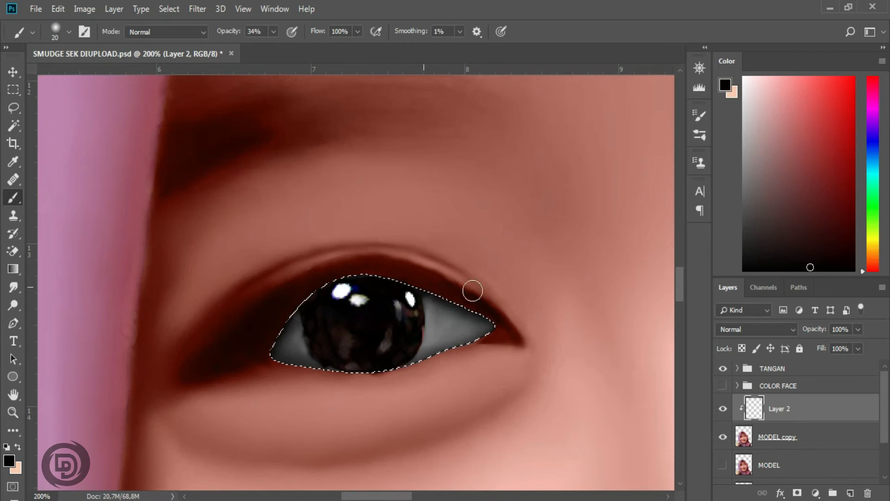
Lower the opacity of the clipped Layer 2 with the eye shadow to 32%
click(859, 329)
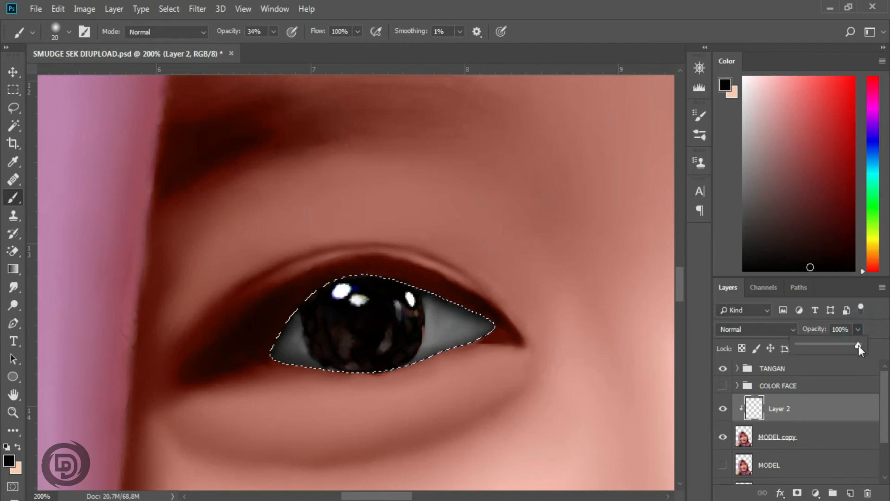
drag(859, 346, 806, 349)
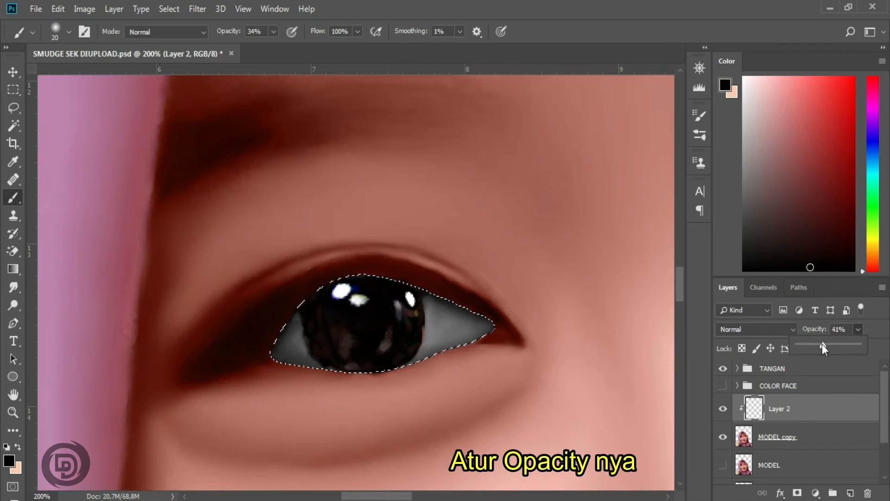
drag(816, 343, 817, 344)
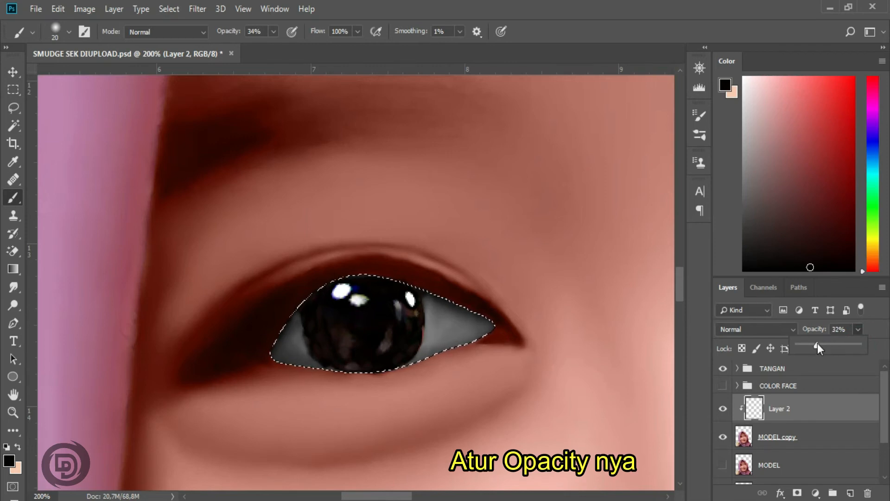
click(860, 327)
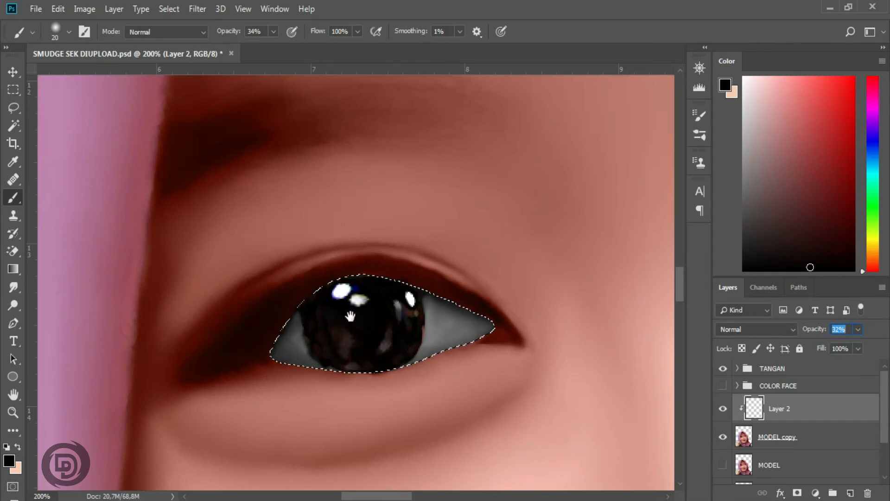
Set up the Smudge tool with a brush size of 15 for refining the eye on the picture's right side
drag(576, 270, 246, 352)
key(ctrl+minus)
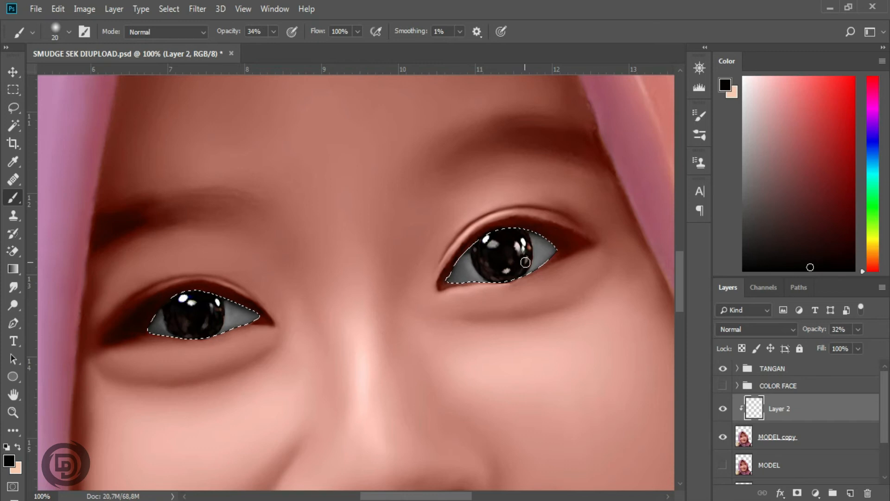
key(ctrl+plus)
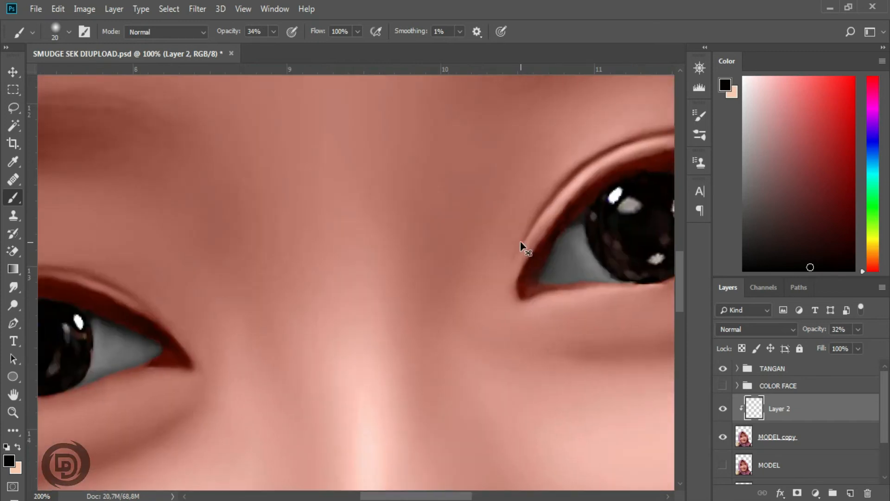
drag(509, 312, 420, 295)
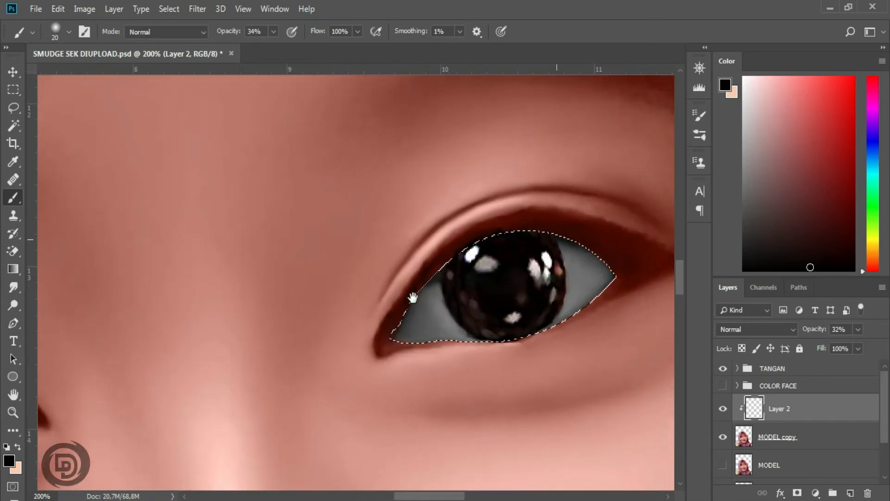
click(15, 286)
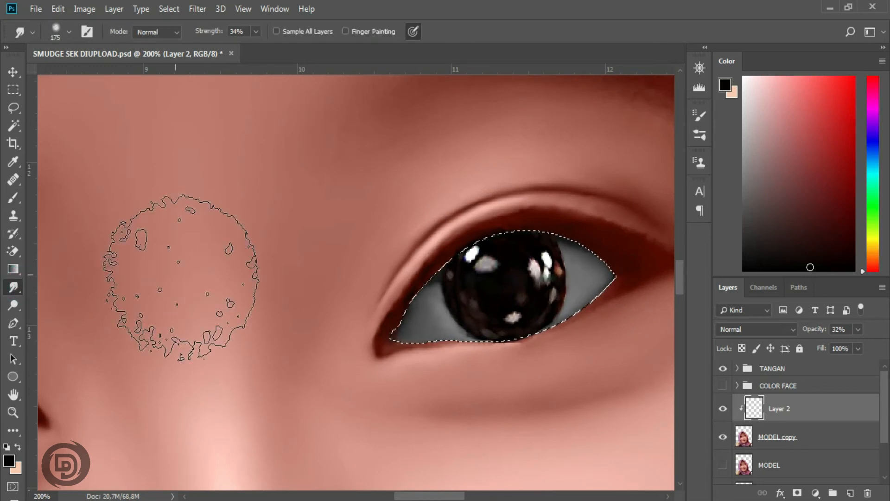
key(bracketleft)
key(bracketleft)
key(bracketleft)
key(bracketleft)
key(bracketleft)
key(bracketleft)
key(bracketleft)
key(bracketleft)
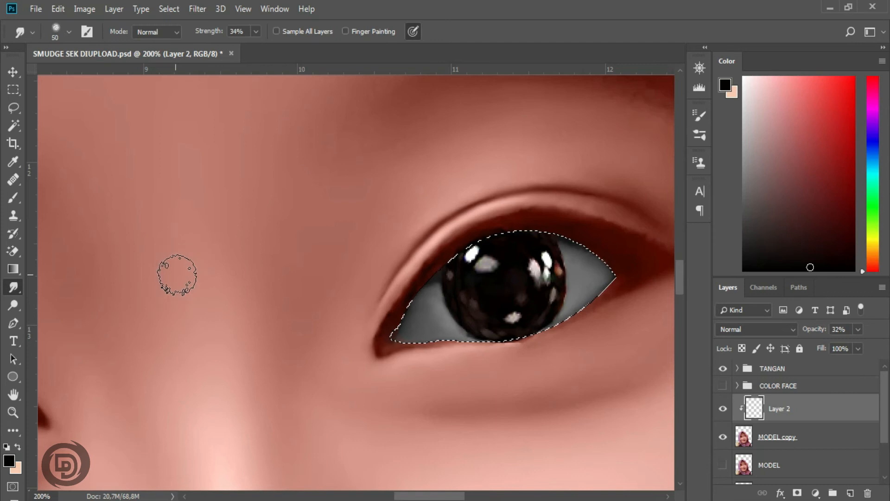
key(bracketleft)
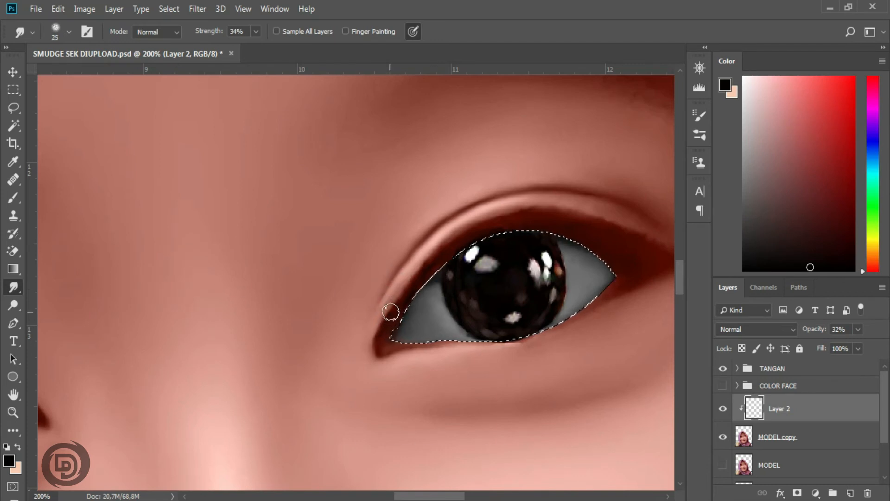
key(bracketleft)
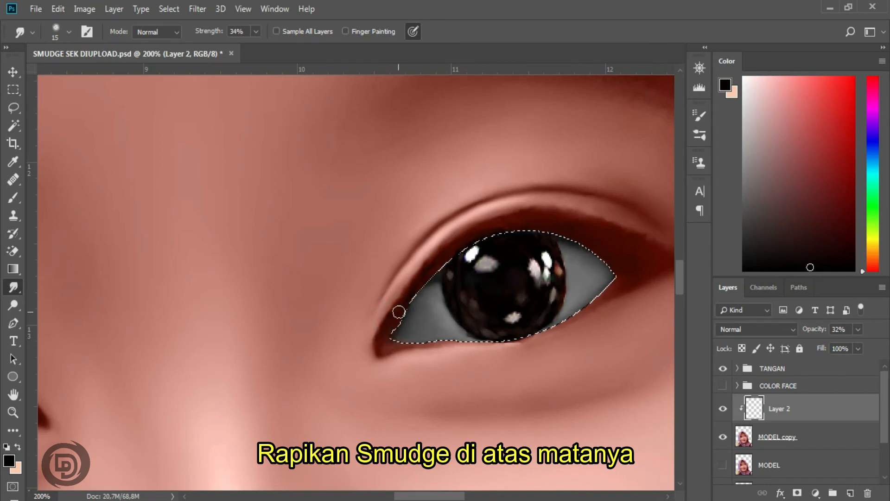
Smudge the shadow along the upper edges of both eyes on Layer 2, then clear the selection
drag(459, 255, 488, 231)
drag(624, 275, 646, 238)
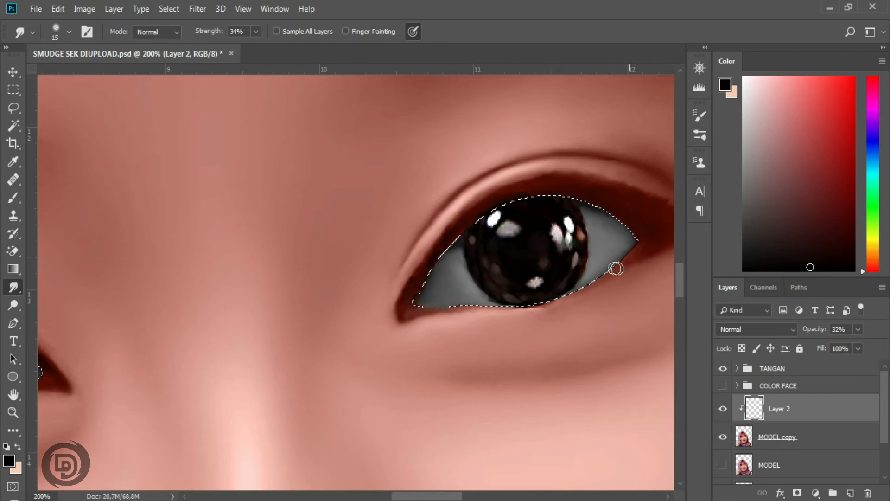
drag(298, 318, 572, 256)
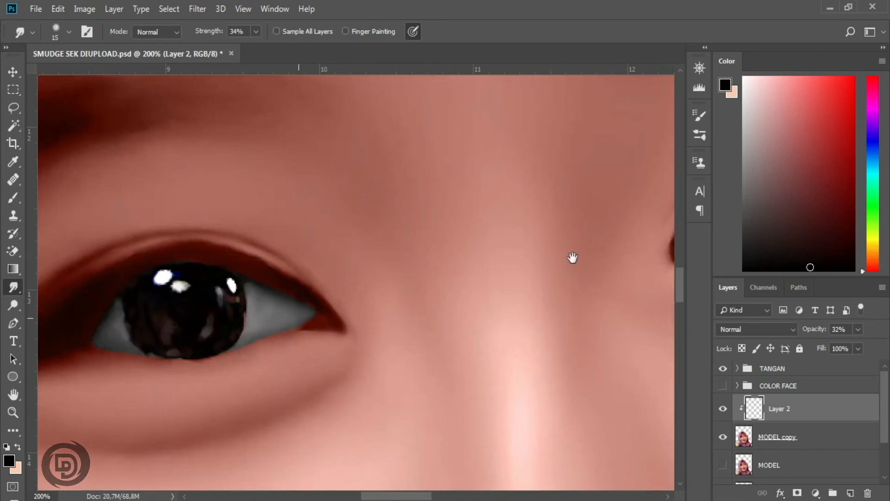
drag(254, 309, 315, 301)
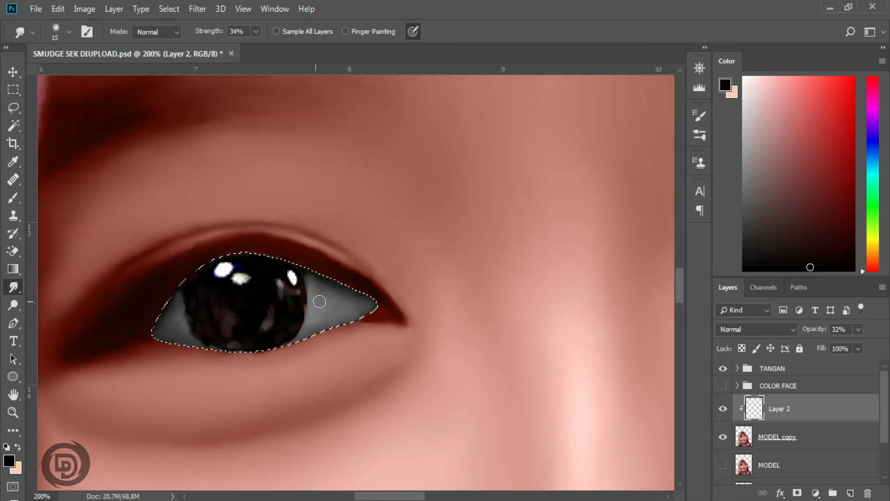
mouse_move(366, 318)
mouse_down()
mouse_move(348, 318)
mouse_move(367, 293)
mouse_move(357, 286)
mouse_up()
mouse_move(285, 261)
mouse_down()
mouse_move(214, 261)
mouse_move(154, 330)
mouse_up()
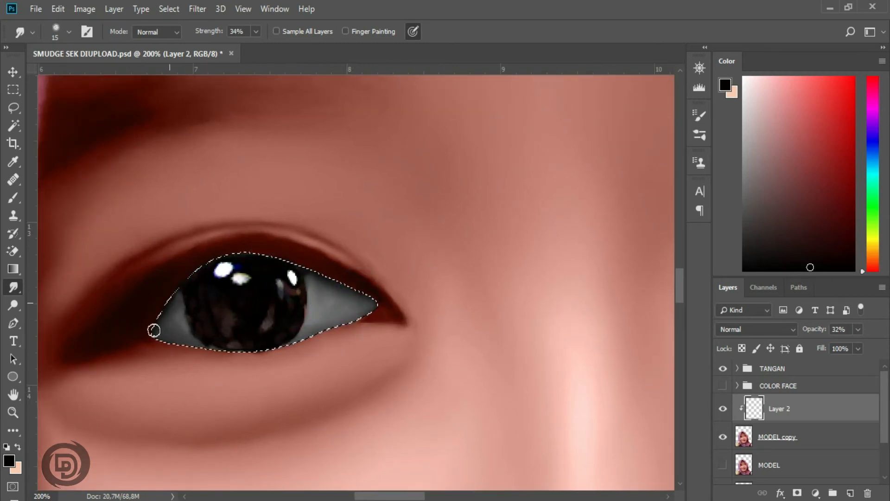
drag(580, 336, 275, 405)
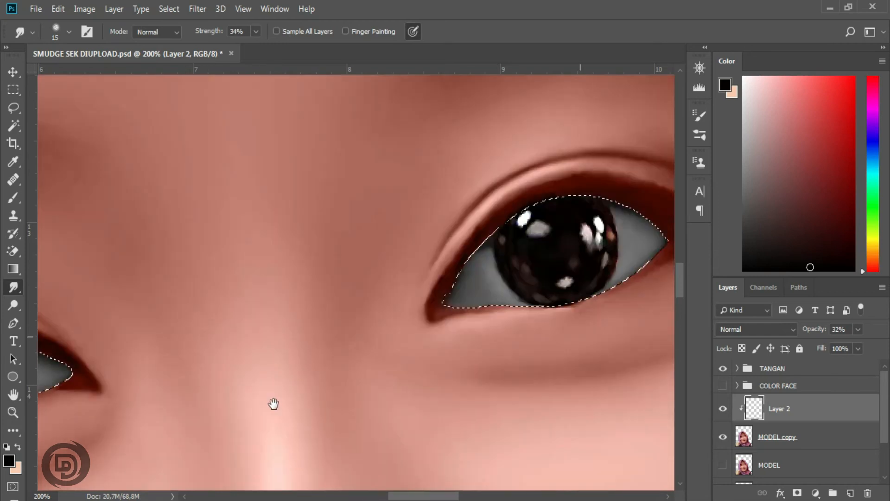
drag(606, 344, 525, 365)
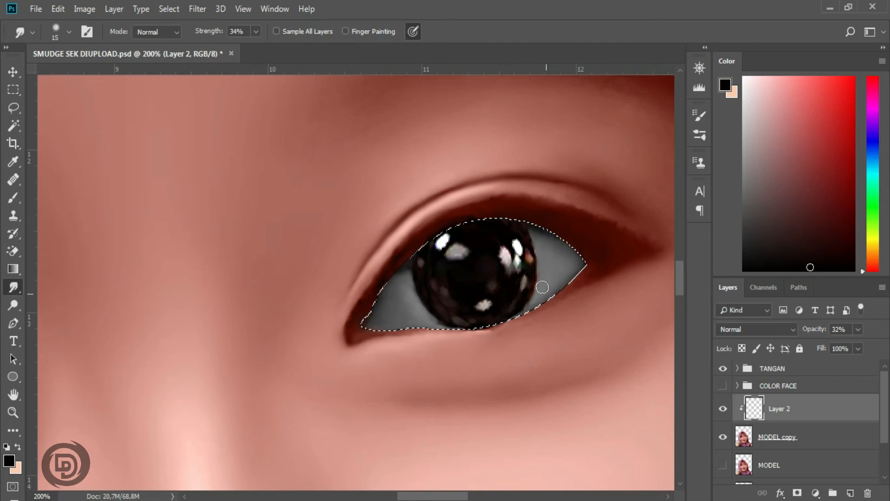
key(ctrl+d)
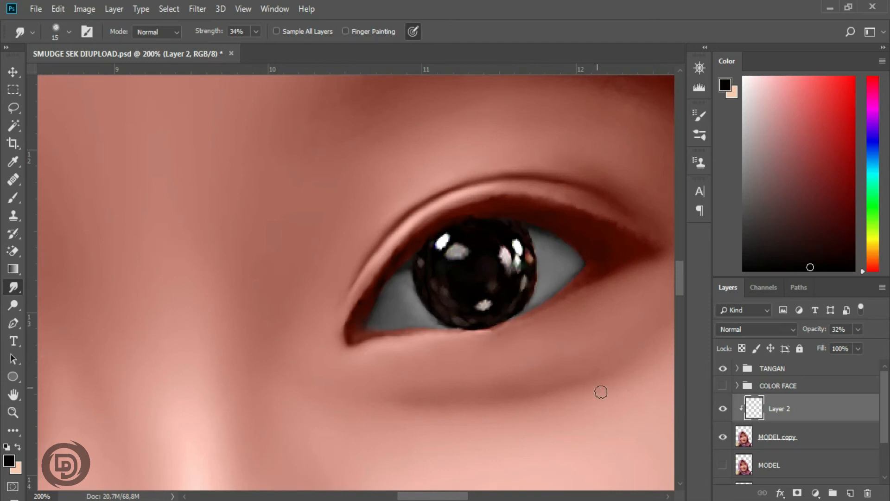
On MODEL copy, smudge the white and iris edge of the picture's right eye with a brush size of 20
click(786, 437)
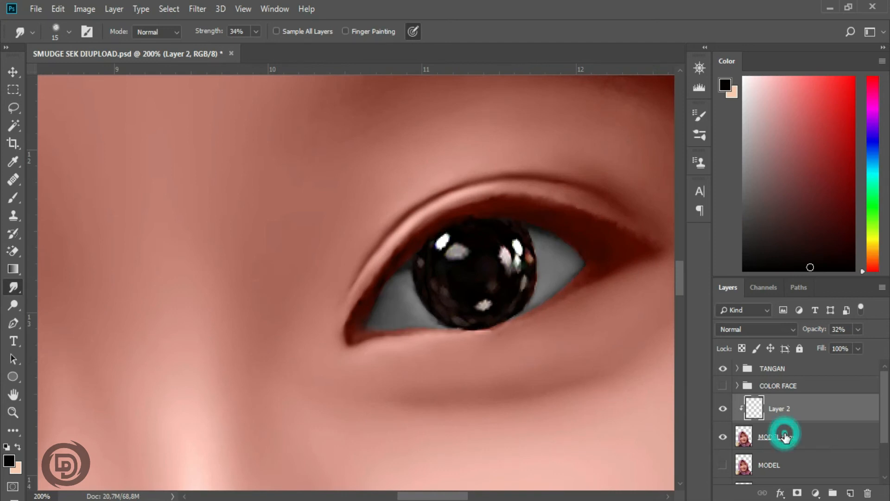
key(bracketright)
mouse_move(396, 301)
mouse_down()
mouse_move(411, 308)
mouse_move(404, 302)
mouse_move(392, 312)
mouse_move(399, 304)
mouse_up()
mouse_move(531, 255)
mouse_down()
mouse_move(543, 251)
mouse_move(551, 276)
mouse_move(563, 257)
mouse_up()
Smudge the white and iris edges of the picture's left eye on MODEL copy, reducing the brush size to 15
click(239, 332)
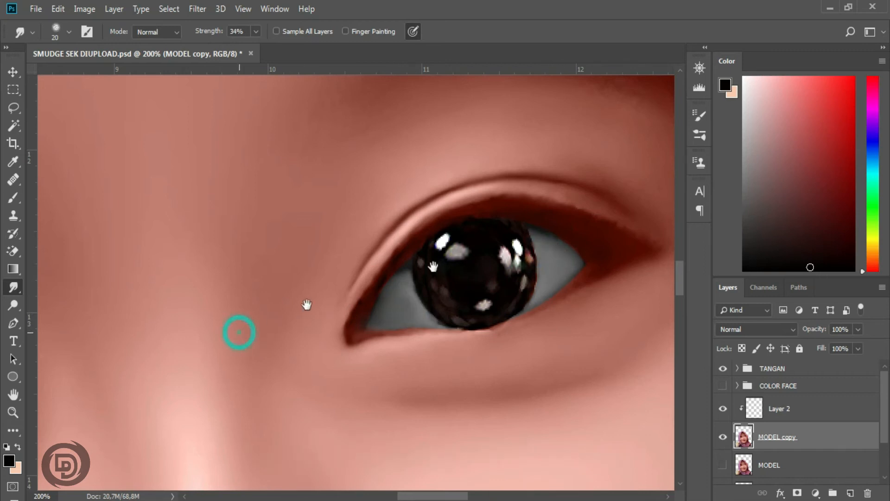
drag(239, 332, 537, 237)
mouse_move(231, 291)
mouse_down()
mouse_move(256, 296)
mouse_move(250, 304)
mouse_up()
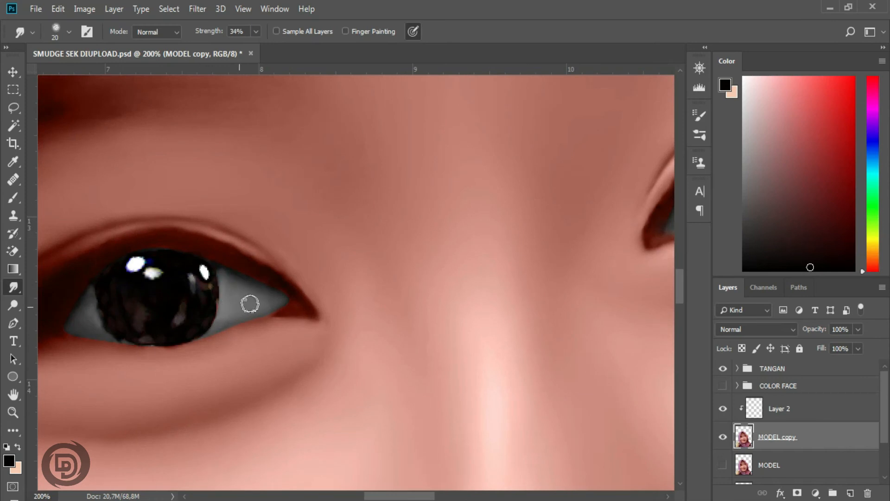
drag(153, 304, 282, 286)
key(bracketleft)
drag(219, 289, 219, 310)
drag(447, 259, 354, 283)
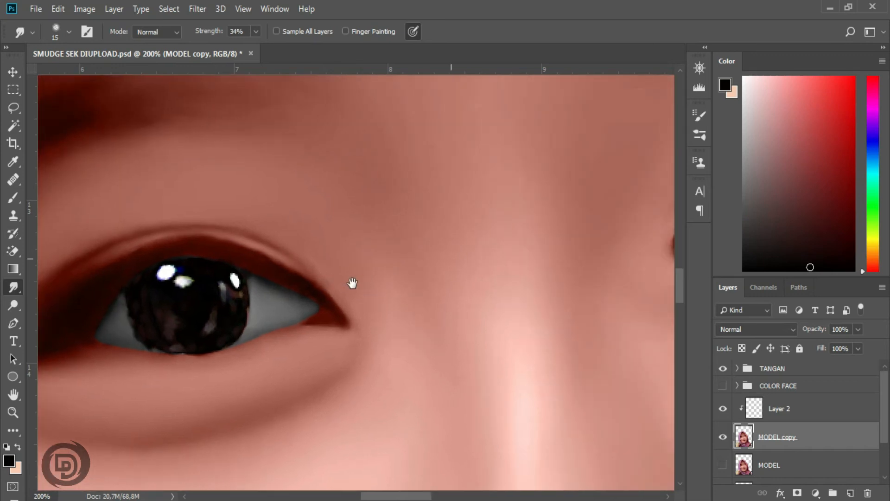
drag(121, 302, 110, 312)
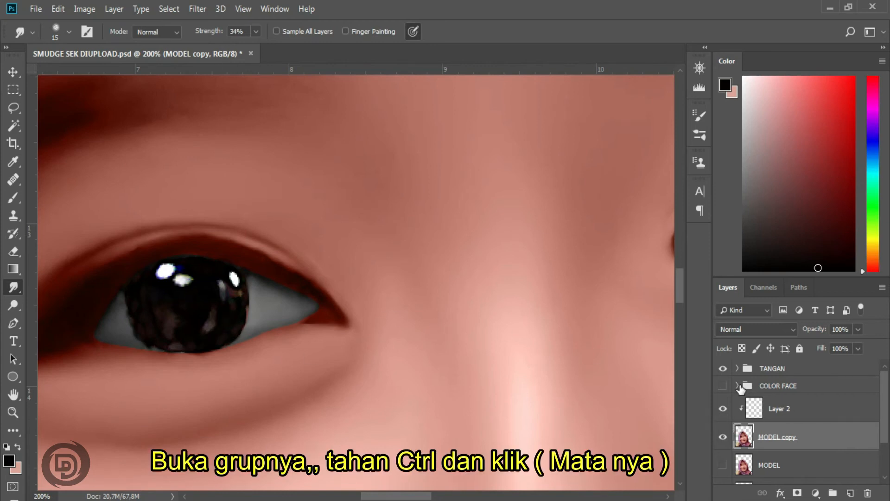
Load the outline of GIGI DAN MATA copy in the COLOR FACE group as a selection, and make Layer 2 active
click(738, 385)
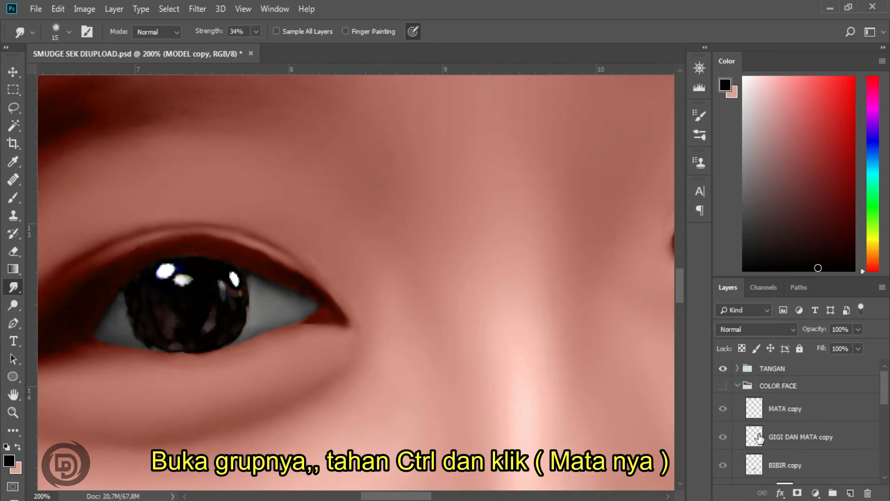
click(784, 438)
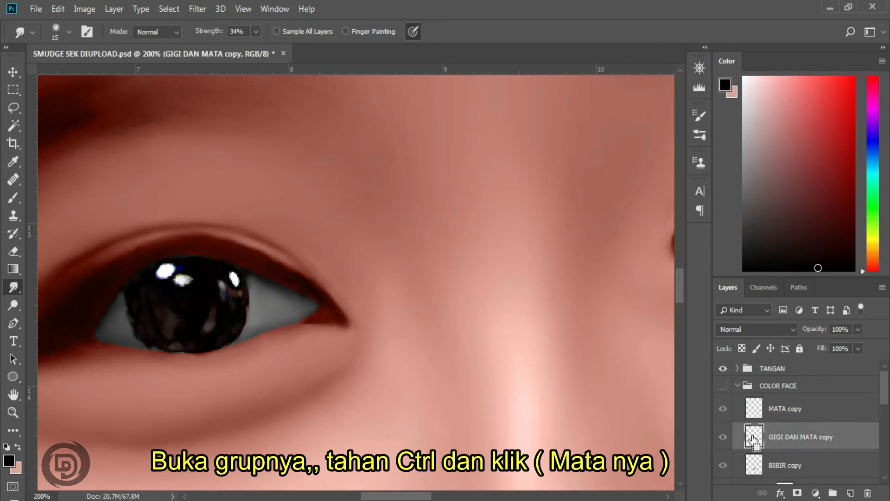
ctrl+click(754, 438)
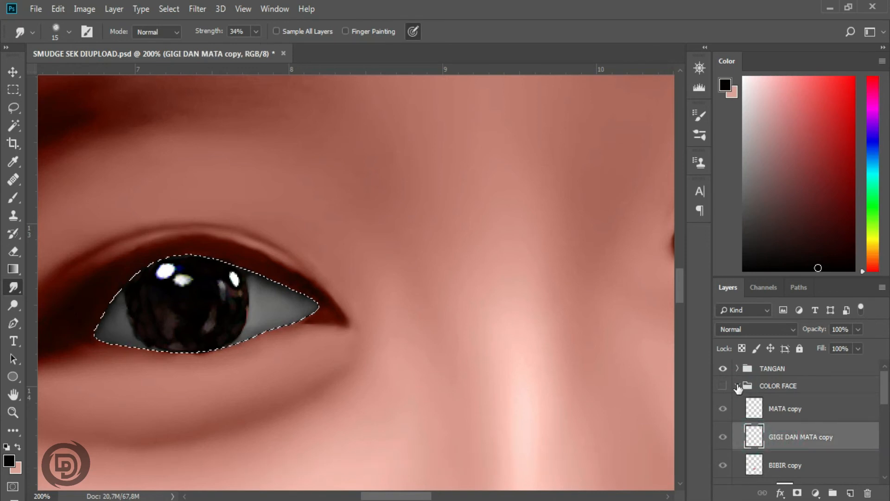
click(738, 386)
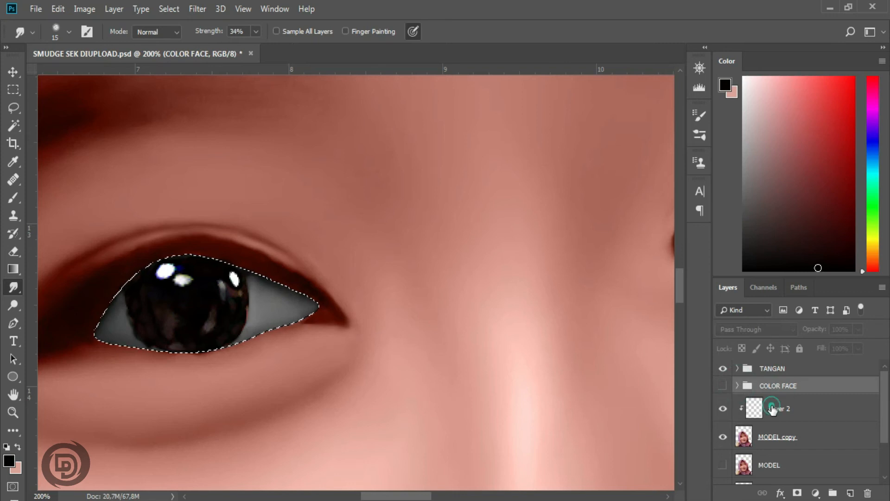
click(770, 406)
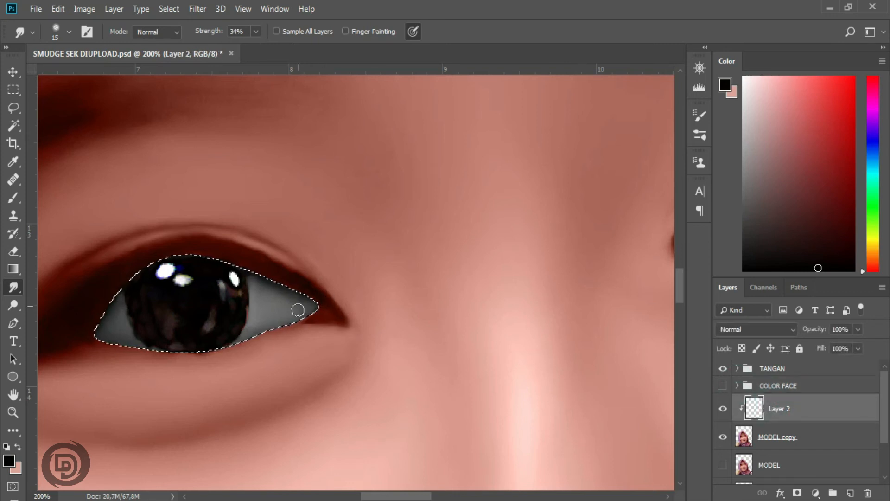
Paint both corners of the picture's left eye bright red with the Brush tool at size 15 and 100% opacity
click(14, 198)
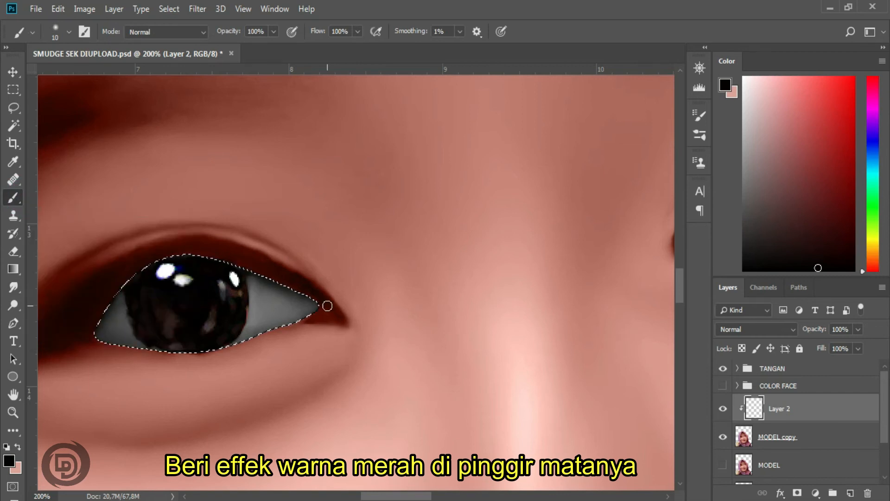
drag(833, 113, 857, 79)
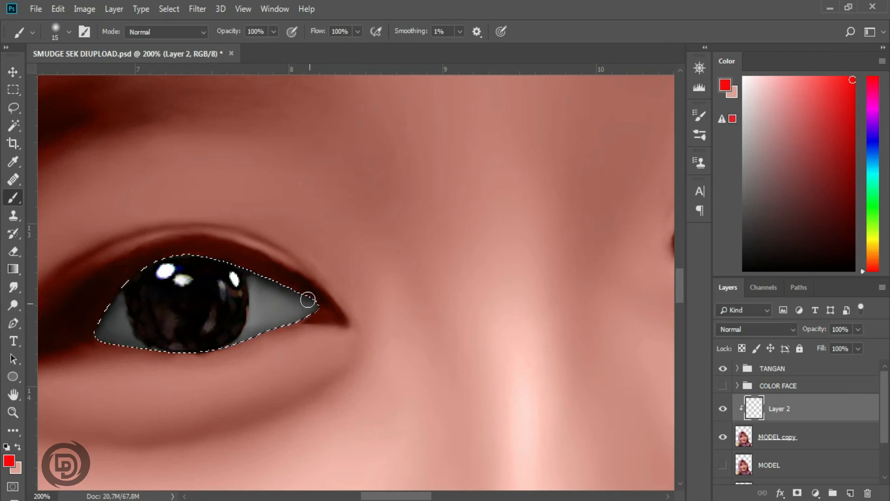
drag(305, 300, 312, 308)
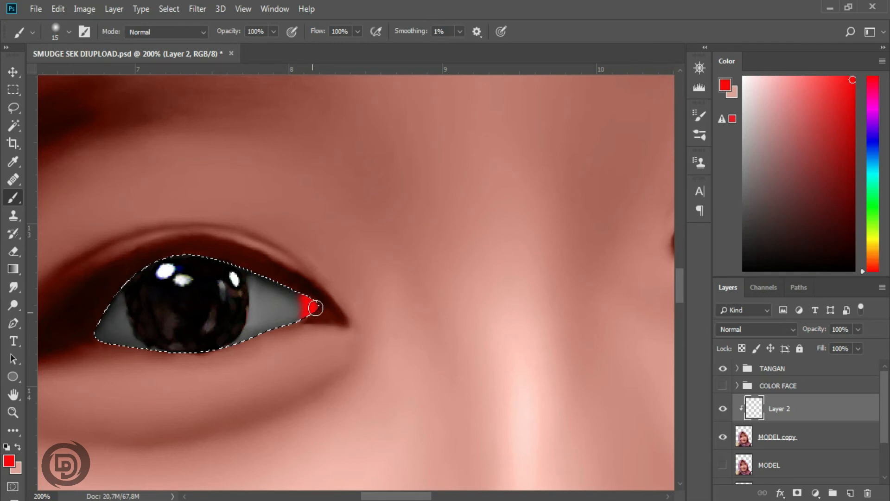
drag(103, 318, 95, 337)
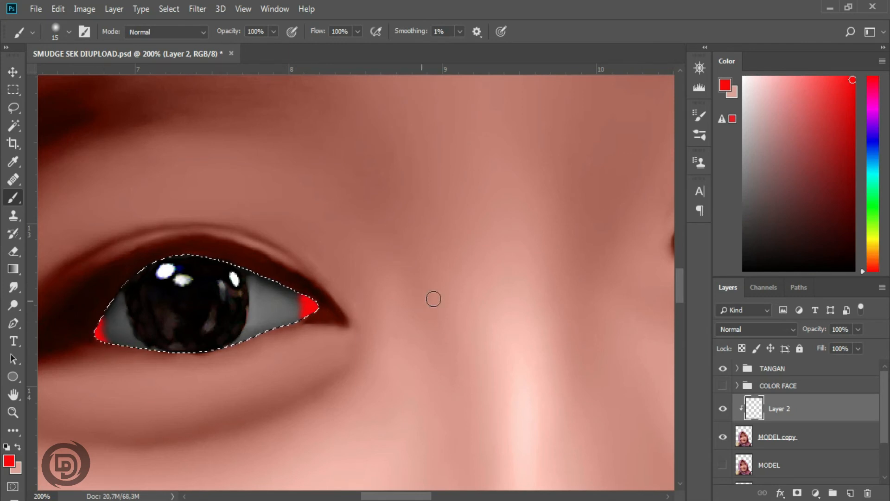
Paint both corners of the picture's right eye with the same bright red brush on Layer 2
drag(503, 297, 354, 319)
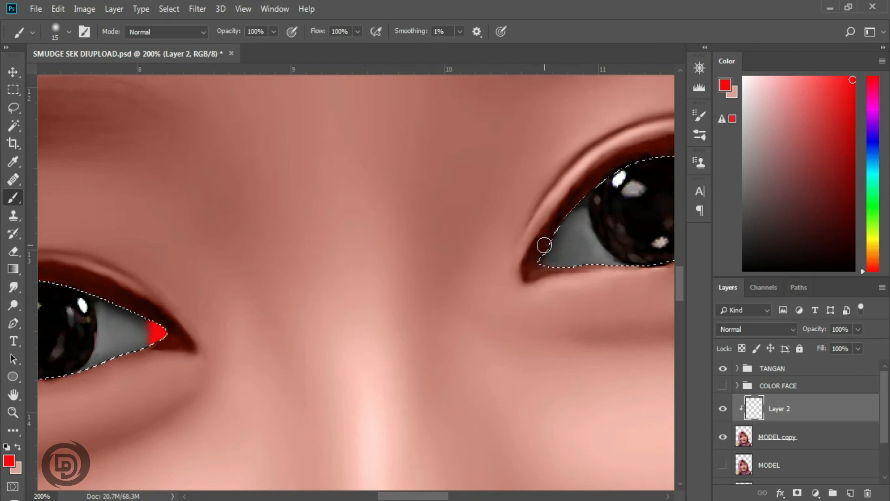
mouse_move(543, 242)
mouse_down()
mouse_move(543, 258)
mouse_move(559, 264)
mouse_move(542, 245)
mouse_up()
drag(486, 304, 353, 354)
drag(622, 242, 624, 268)
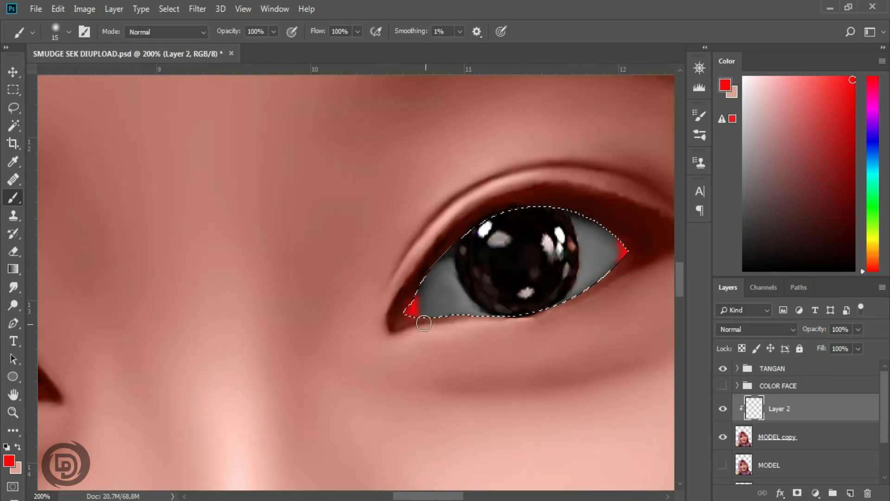
drag(312, 369, 364, 338)
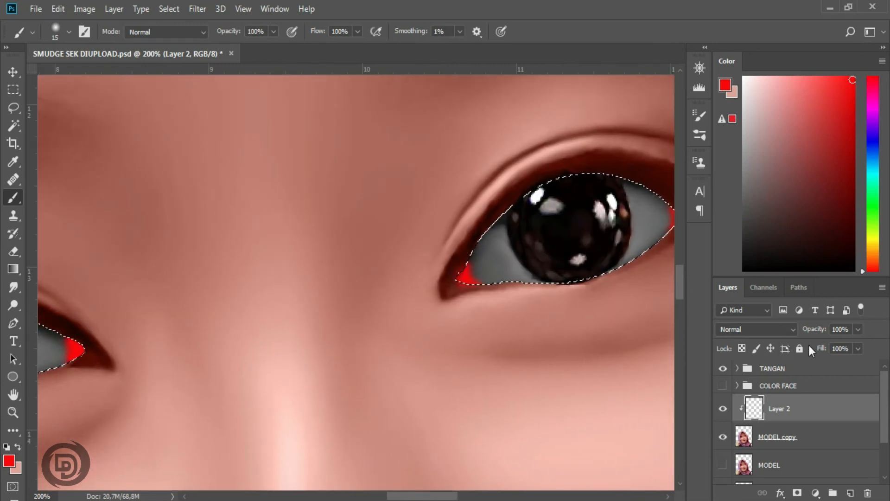
Lower the opacity of Layer 2 to 41% and clear the selection around the eyes and teeth
click(858, 329)
drag(857, 343, 823, 347)
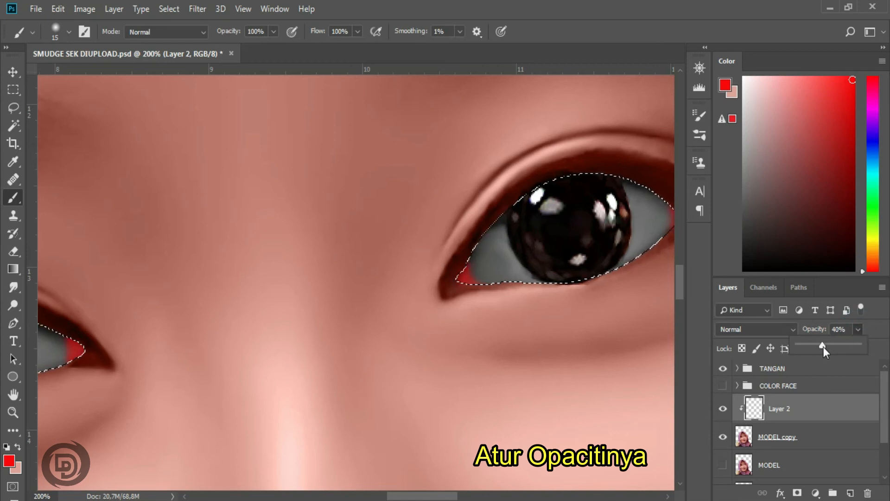
drag(550, 337, 621, 324)
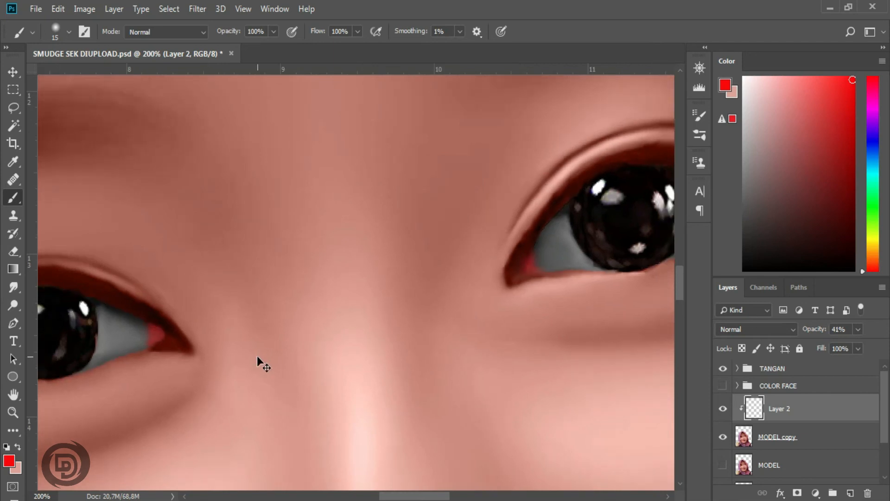
key(ctrl+minus)
key(ctrl+minus)
key(ctrl+minus)
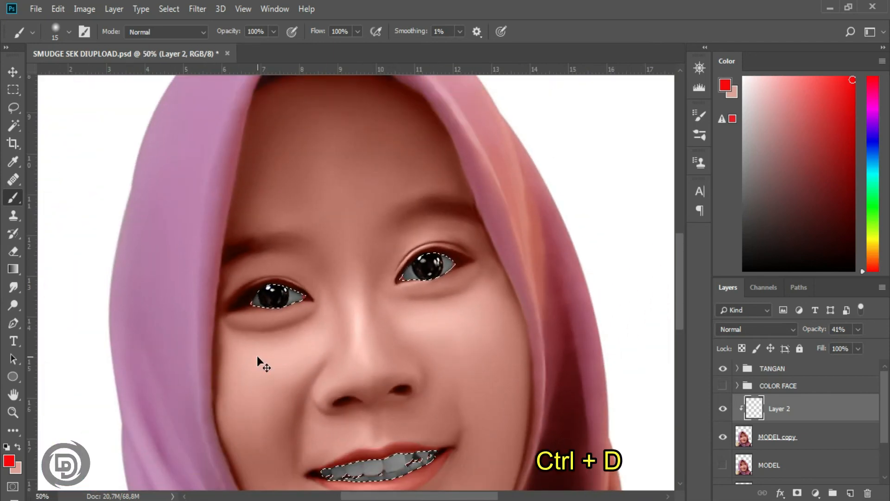
key(ctrl+d)
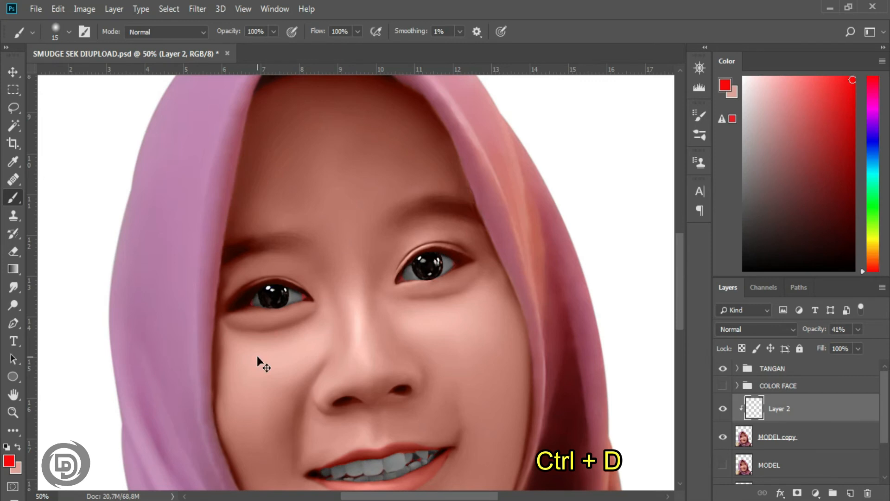
key(ctrl+minus)
key(ctrl+plus)
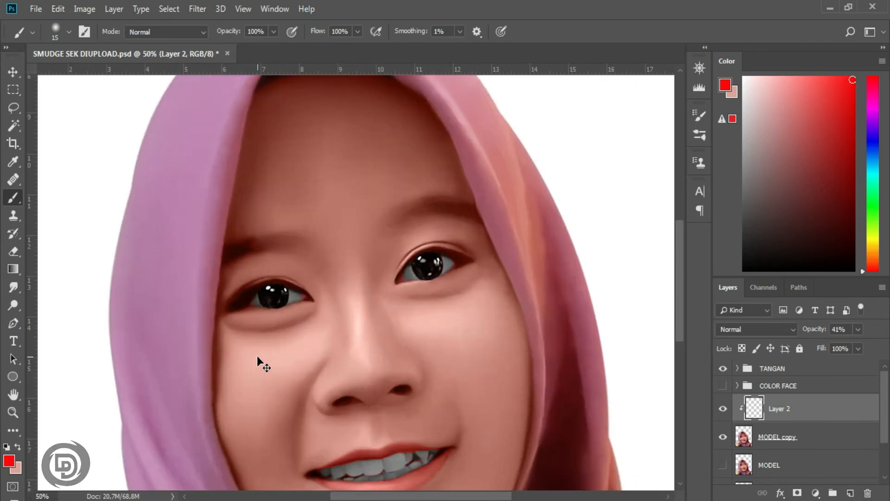
Erase the excess red around the corners of the picture's left eye on Layer 2 with a soft size 10 Eraser at 10% opacity
key(ctrl+plus)
key(ctrl+plus)
key(ctrl+plus)
drag(152, 322, 201, 316)
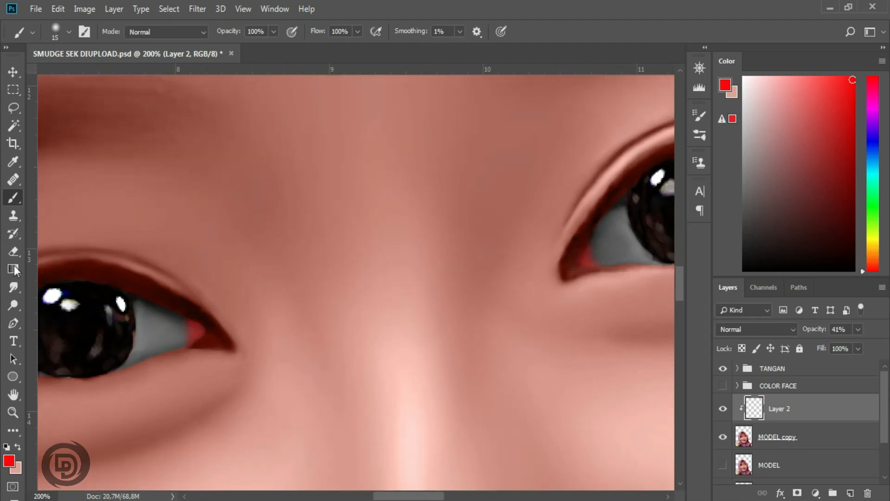
click(13, 252)
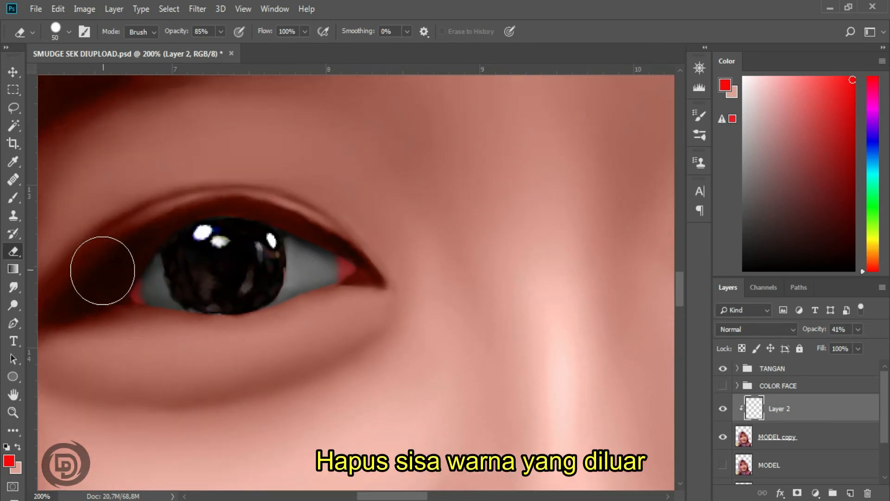
drag(346, 234, 308, 258)
click(222, 31)
drag(248, 45, 214, 45)
click(266, 56)
key(bracketleft)
key(bracketleft)
key(bracketleft)
key(bracketleft)
drag(302, 290, 302, 300)
key(1)
mouse_move(104, 333)
mouse_down()
mouse_move(185, 321)
mouse_move(173, 309)
mouse_move(181, 297)
mouse_up()
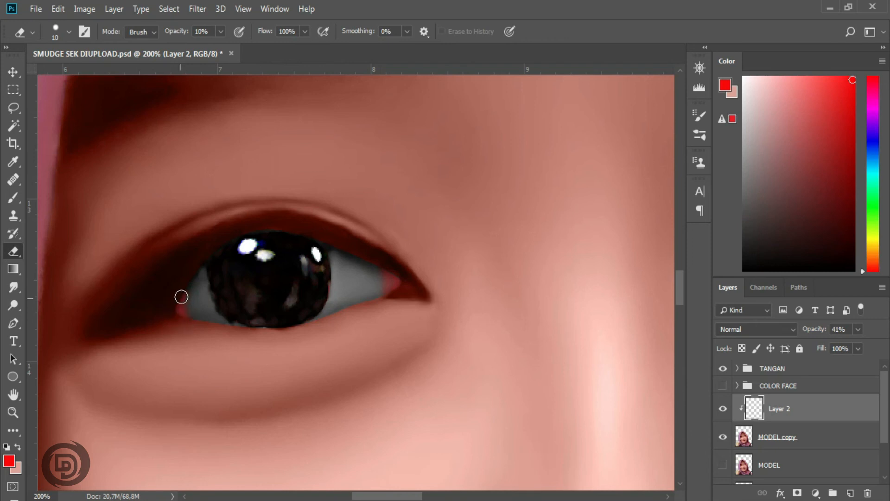
Erase the excess red around both corners of the picture's right eye on Layer 2 with the same soft Eraser
drag(364, 279, 104, 322)
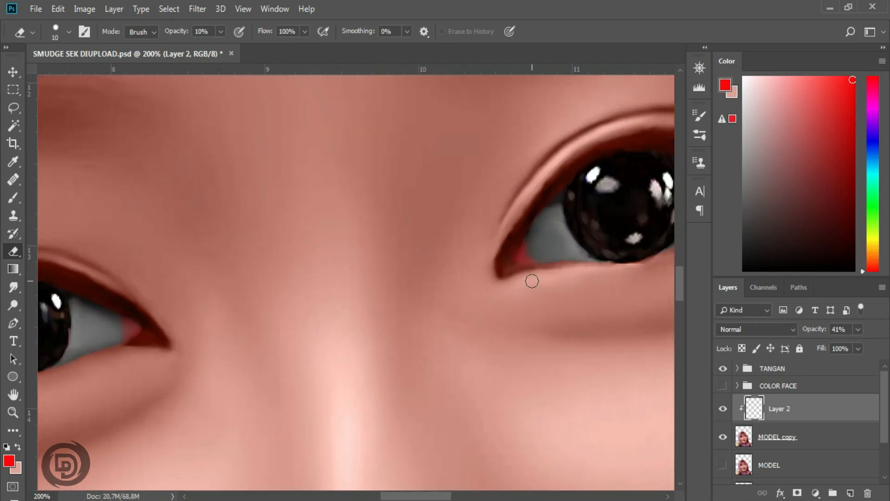
mouse_move(517, 242)
mouse_down()
mouse_move(511, 255)
mouse_move(332, 357)
mouse_up()
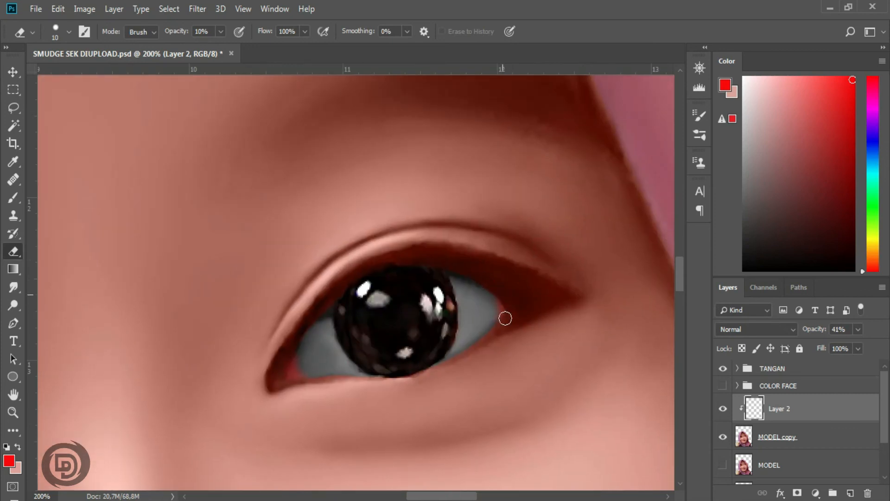
scroll(376, 385, down, 4)
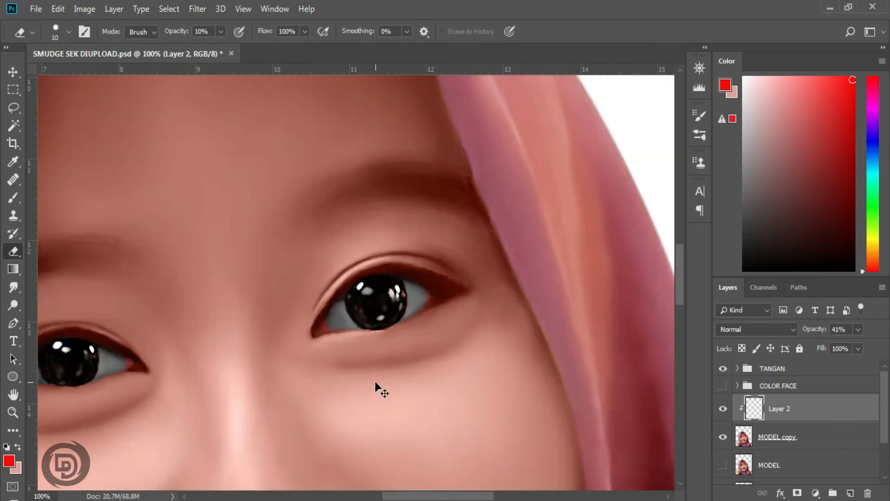
scroll(376, 386, down, 2)
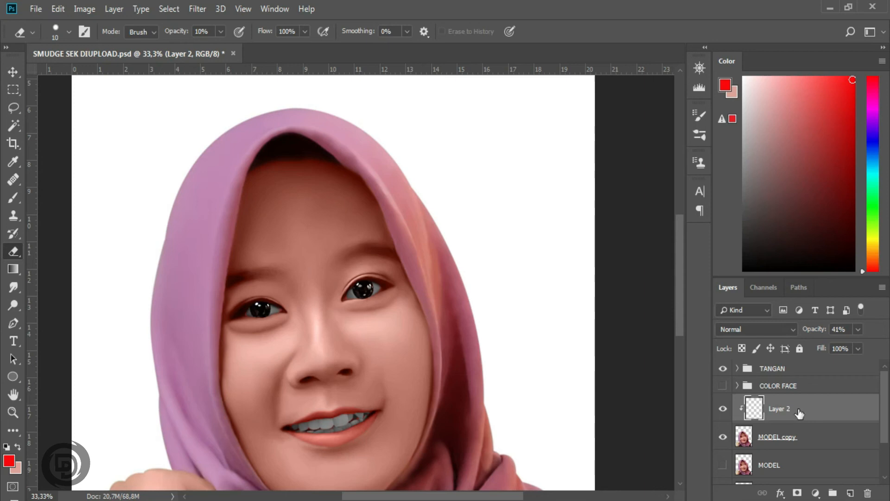
Merge Layer 2 with the MODEL copy layer into a single layer
shift+click(785, 438)
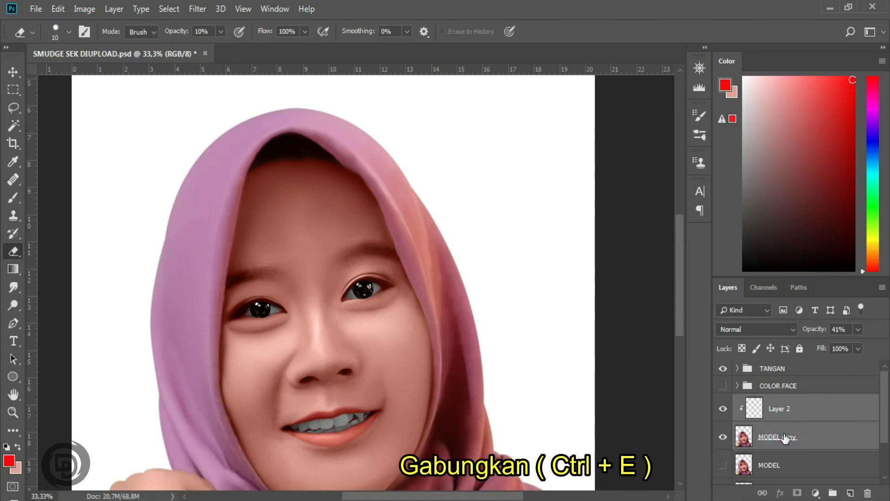
key(ctrl+e)
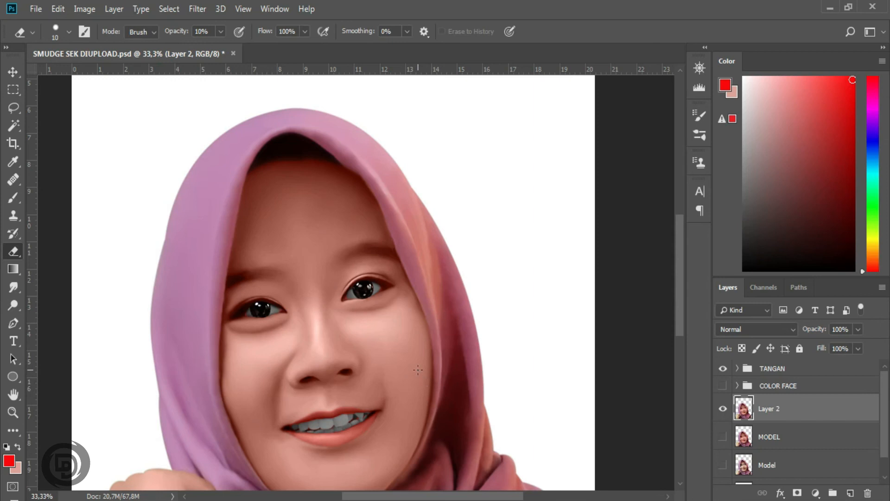
scroll(418, 370, down, 3)
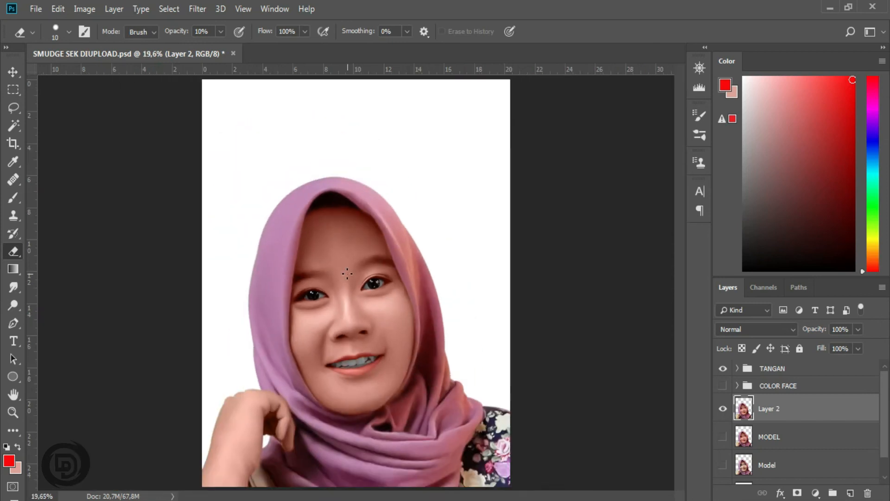
Place the EYE PUPIL image as an embedded object above Layer 2 and commit it at its original size
click(13, 72)
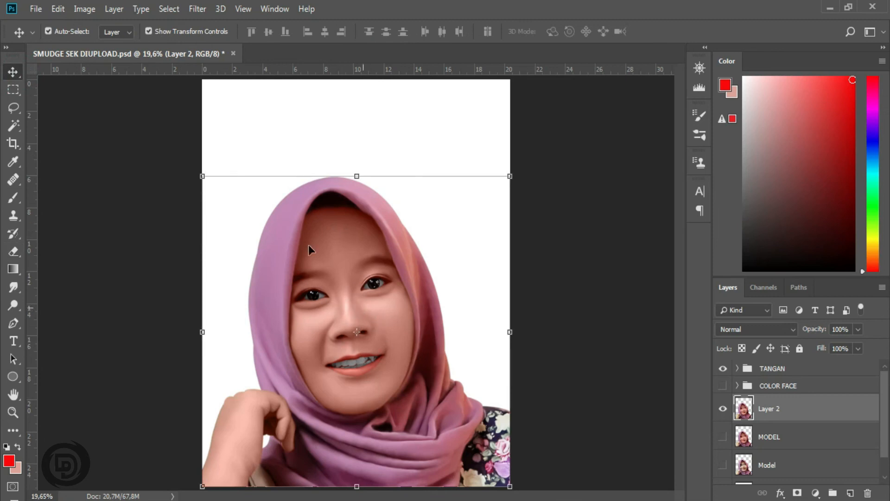
click(35, 7)
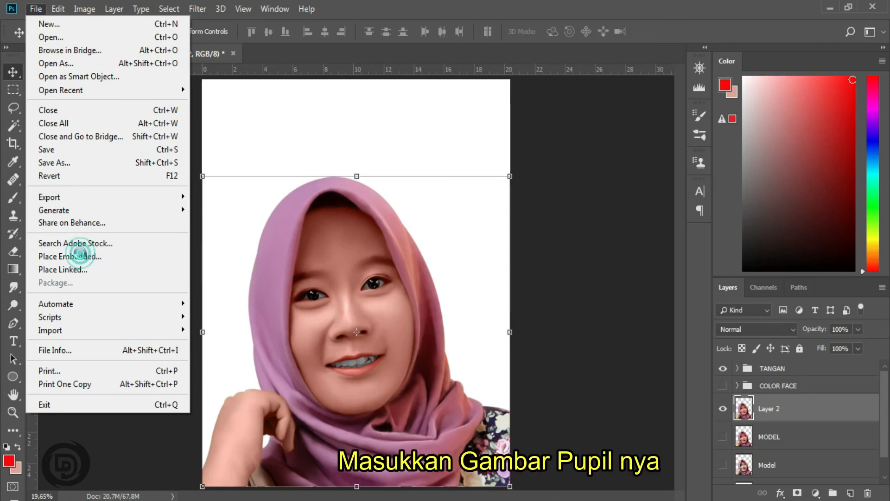
click(80, 256)
click(146, 123)
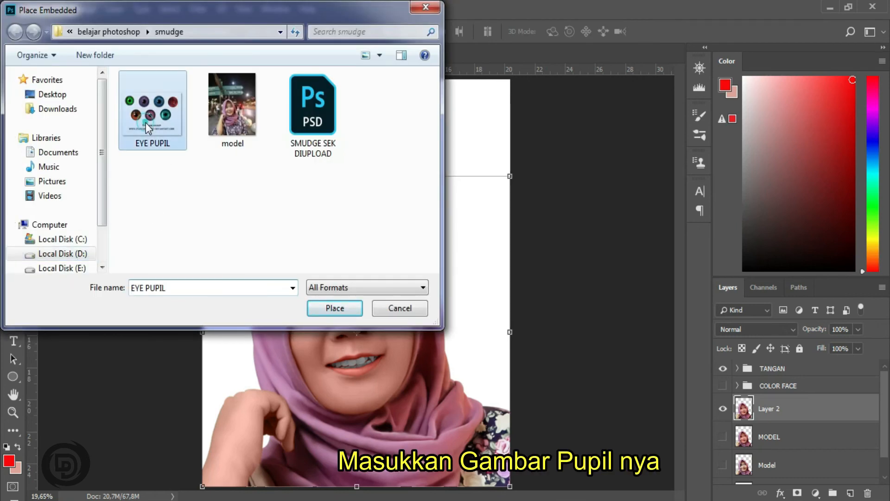
click(328, 309)
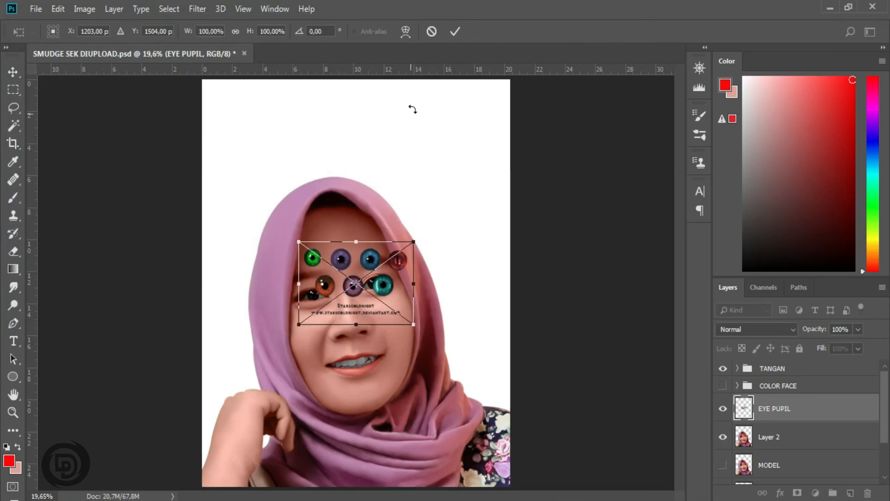
click(456, 32)
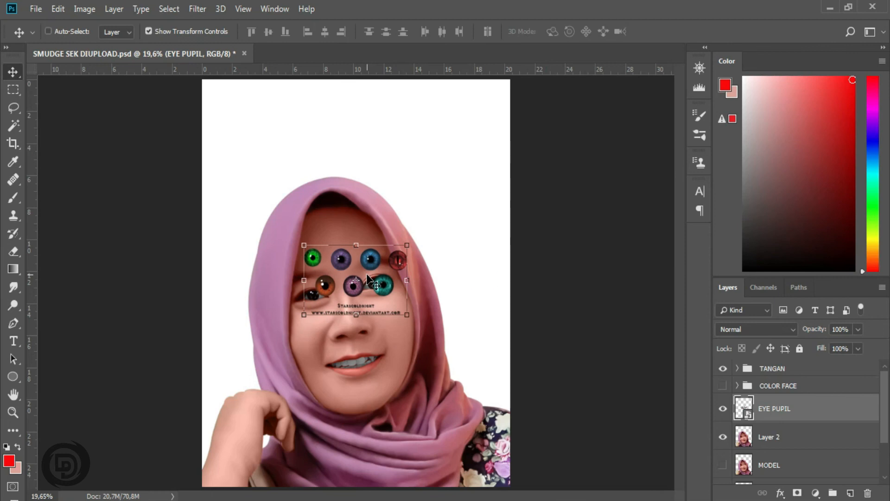
Outline the blue iris in EYE PUPIL with the Pen tool, convert the path to a selection and copy it to a new layer
scroll(368, 278, up, 4)
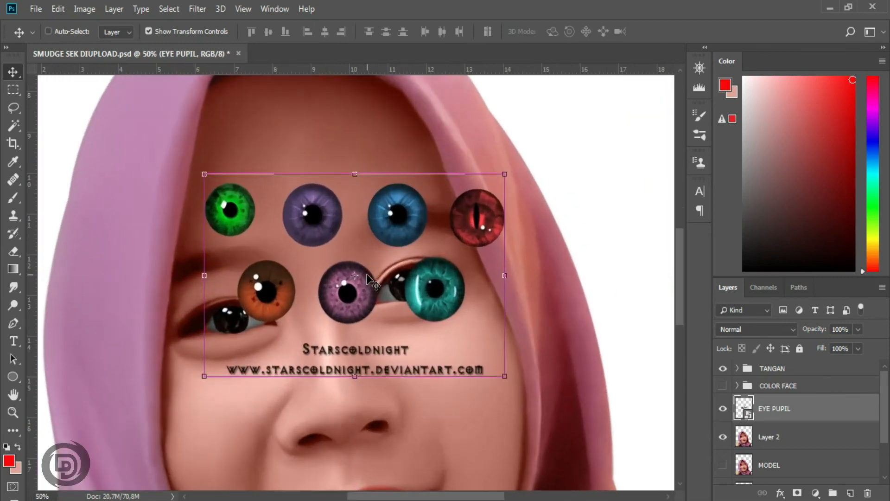
scroll(368, 278, up, 1)
drag(399, 237, 380, 272)
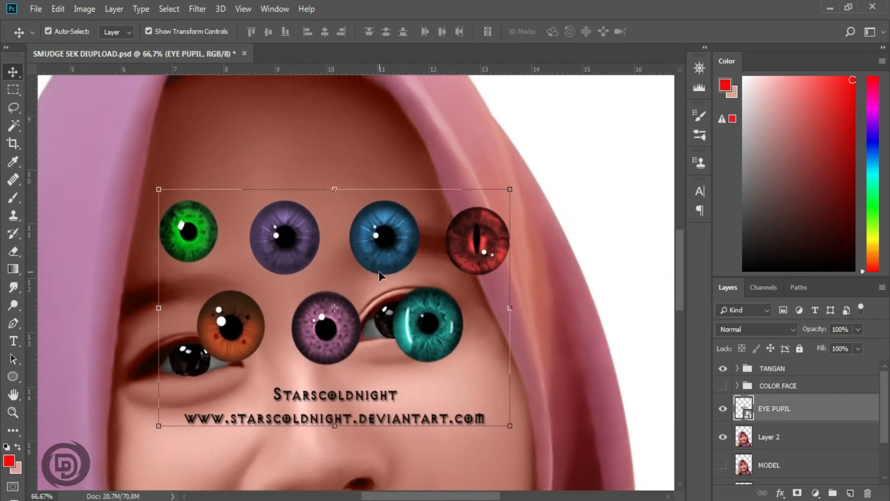
click(20, 325)
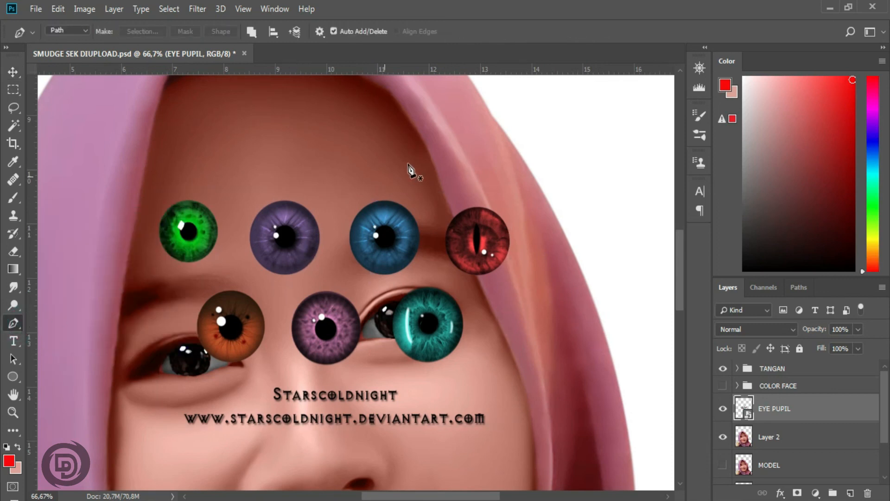
click(354, 186)
drag(347, 265, 351, 324)
drag(423, 264, 428, 238)
drag(401, 189, 434, 195)
click(354, 187)
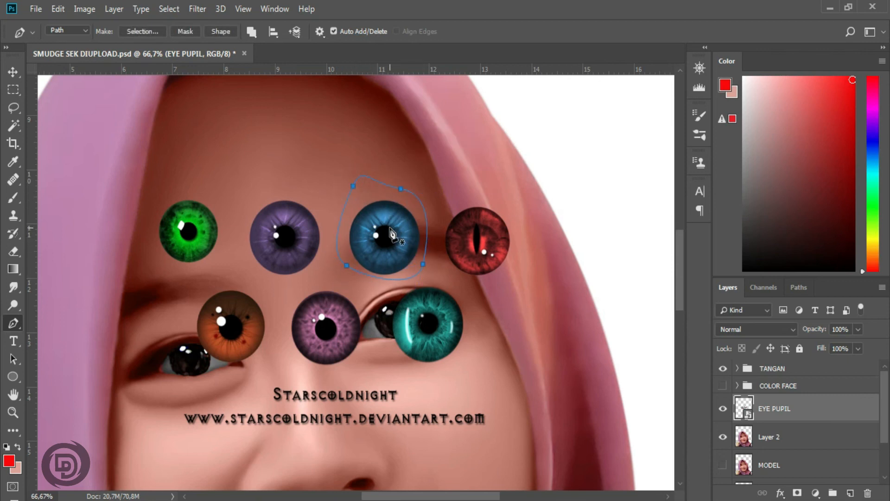
key(ctrl+Return)
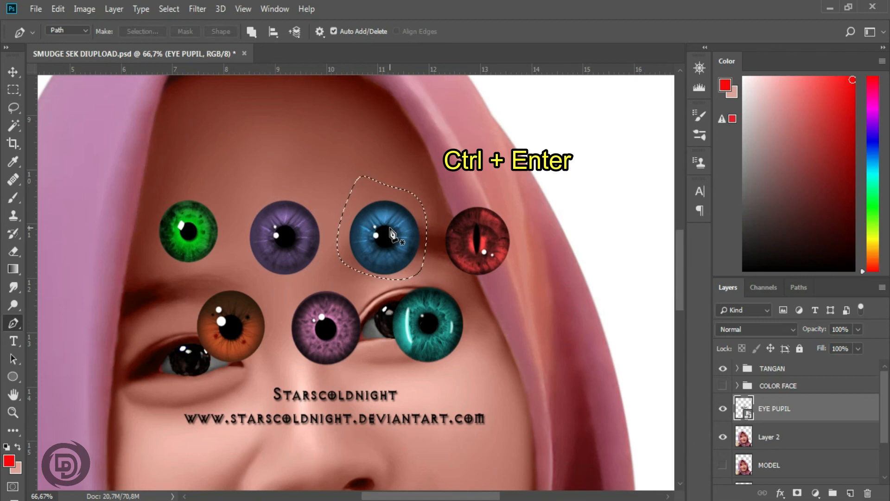
key(ctrl+j)
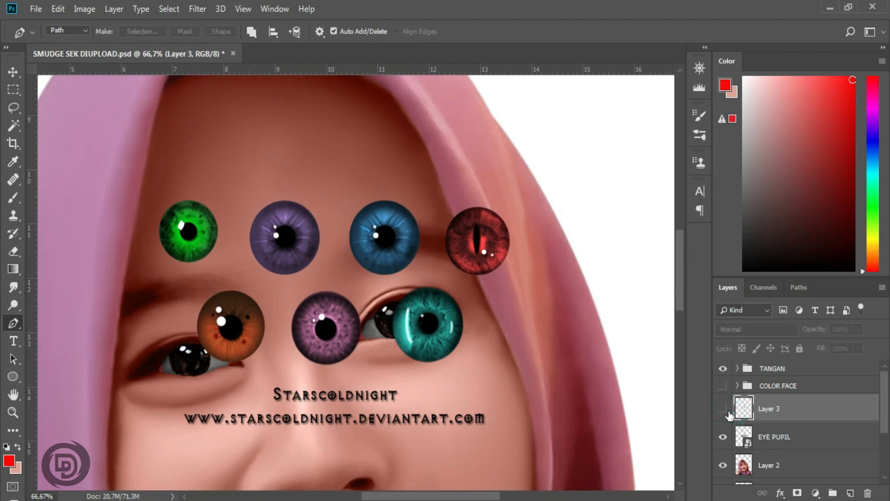
Hide the EYE PUPIL layer and delete it, keeping only the copied blue iris
click(724, 437)
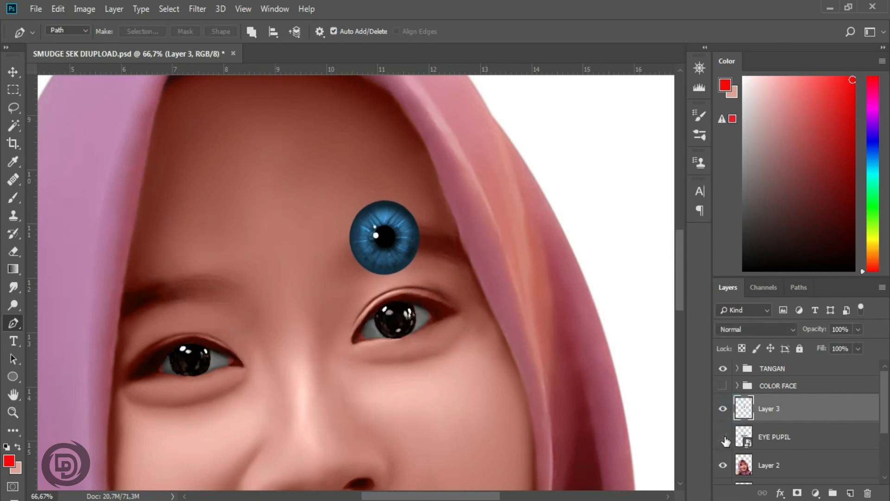
click(774, 438)
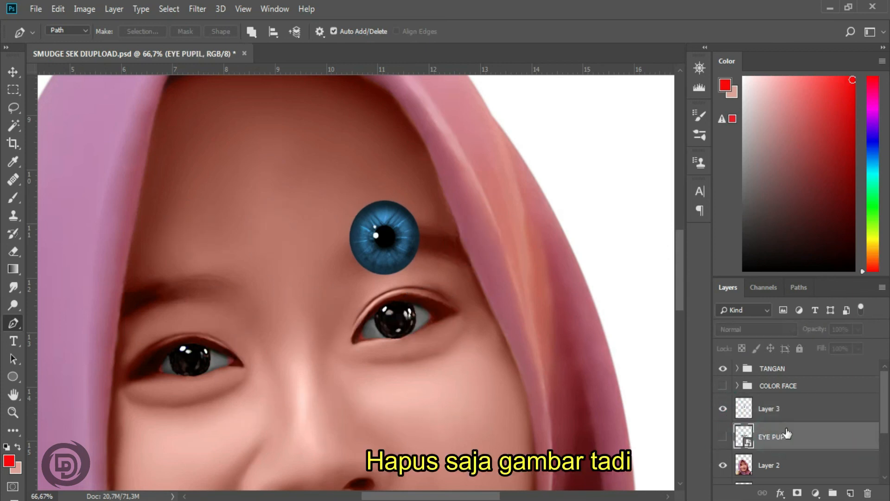
key(Delete)
Rename the blue iris layer, Layer 3, as MATA BIRU
click(775, 409)
double_click(770, 409)
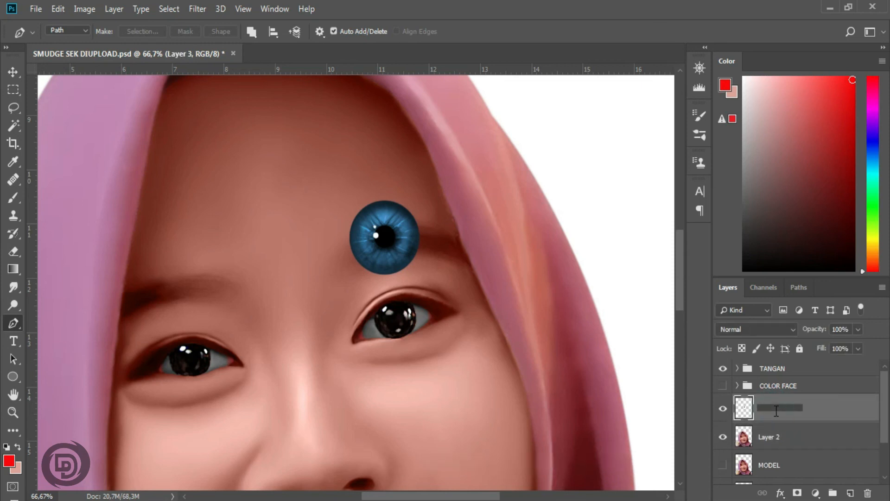
text(MATA BIRU)
key(Return)
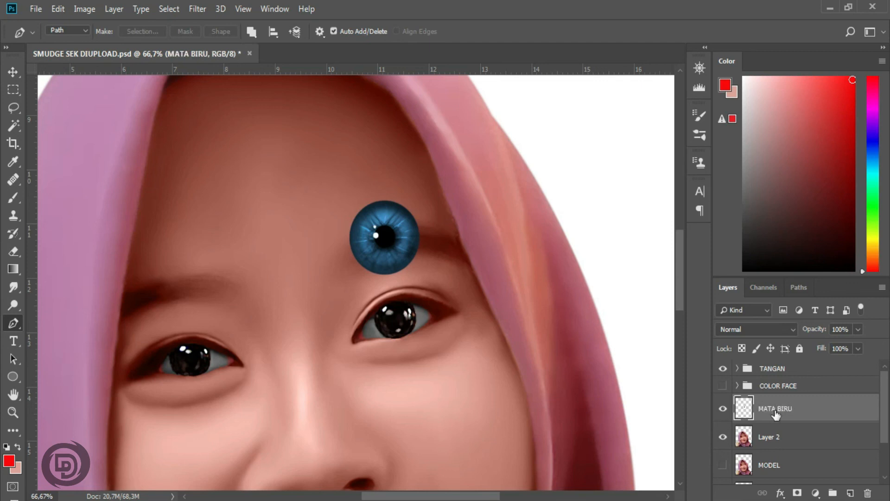
Move the MATA copy layer out of the COLOR FACE group and place it directly below MATA BIRU
click(738, 386)
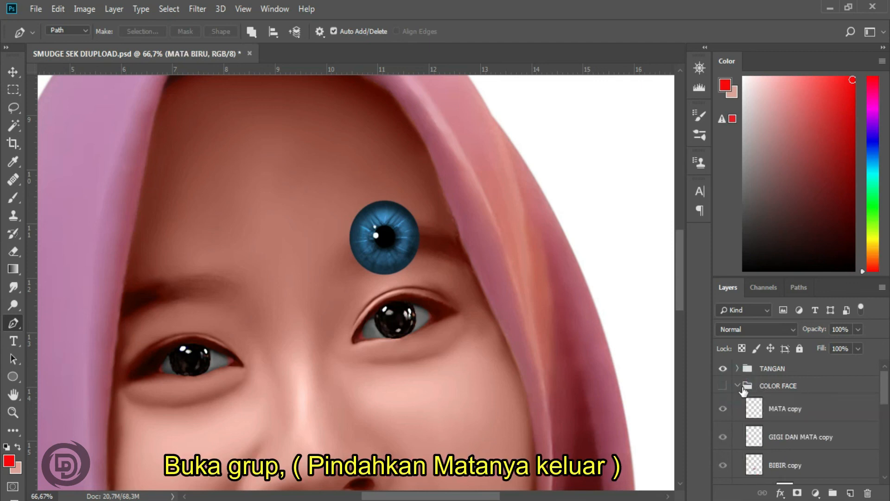
ctrl+click(756, 410)
key(ctrl+d)
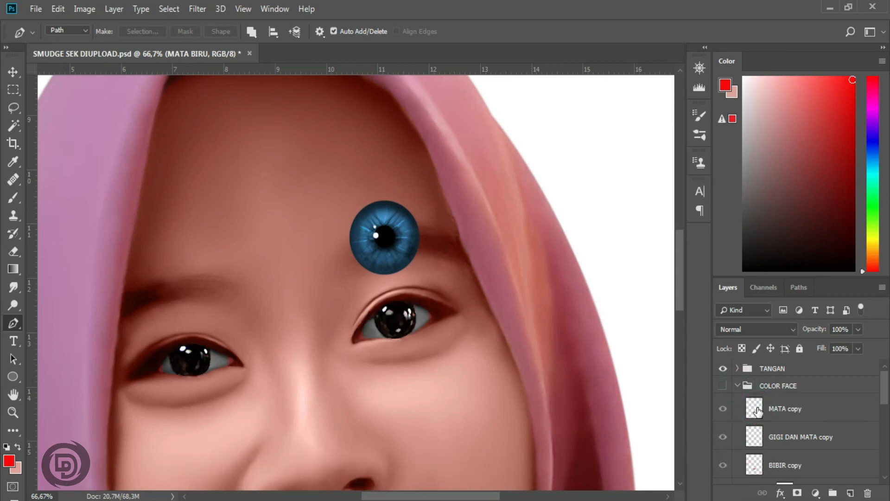
drag(807, 410, 804, 383)
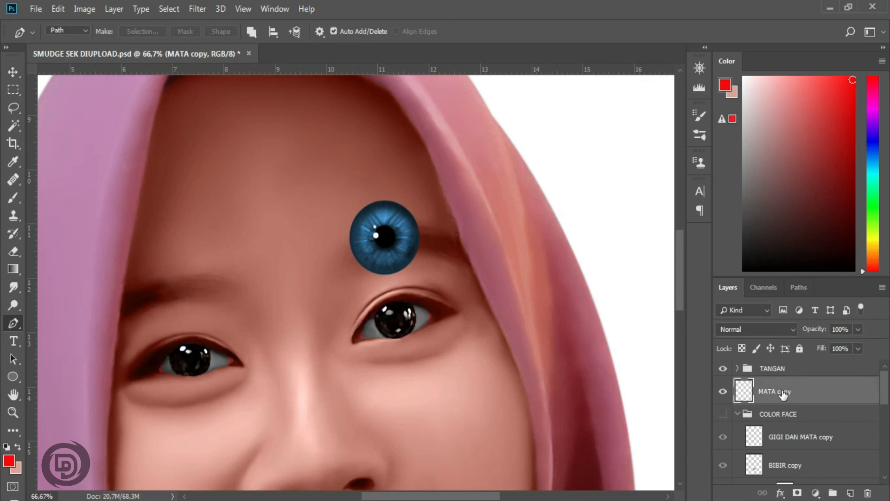
click(738, 414)
drag(784, 398, 782, 452)
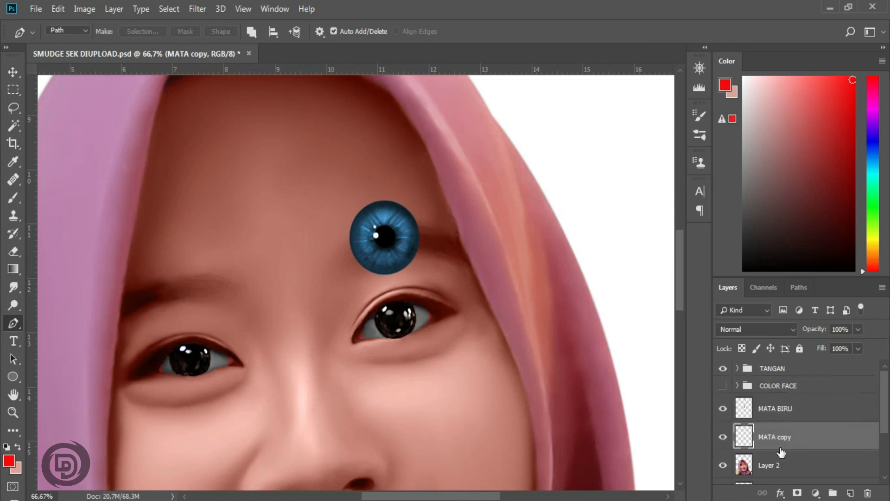
Rename the MATA copy layer as MATA ORI
double_click(790, 438)
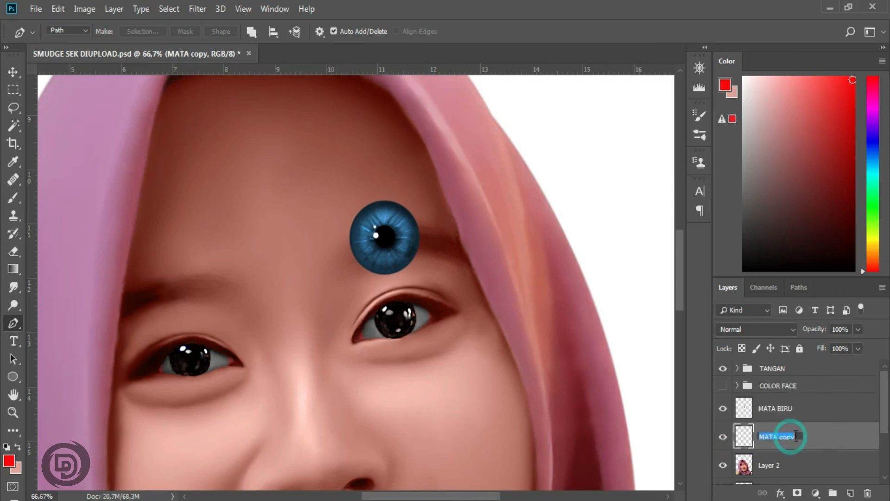
drag(797, 437, 781, 437)
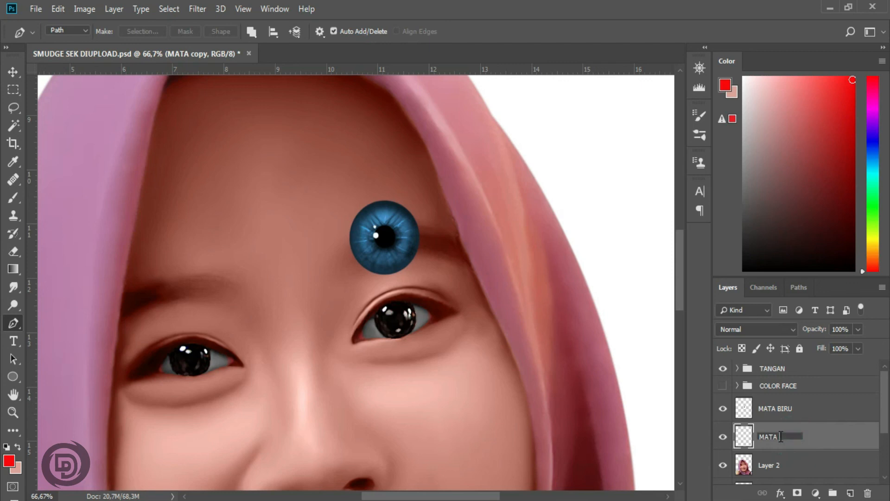
text(ORI)
key(Return)
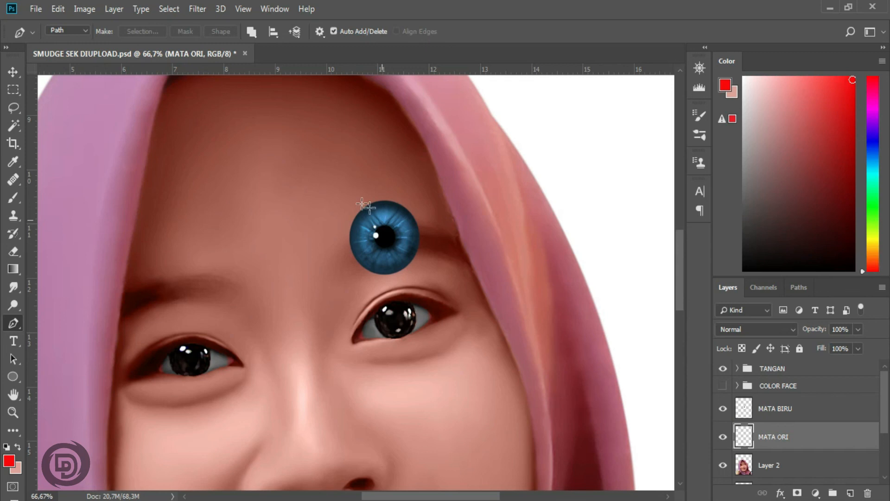
Move the blue iris onto the portrait's left-hand eye and lower the MATA BIRU layer's opacity to about 41%
key(v)
drag(387, 239, 351, 284)
key(ctrl+plus)
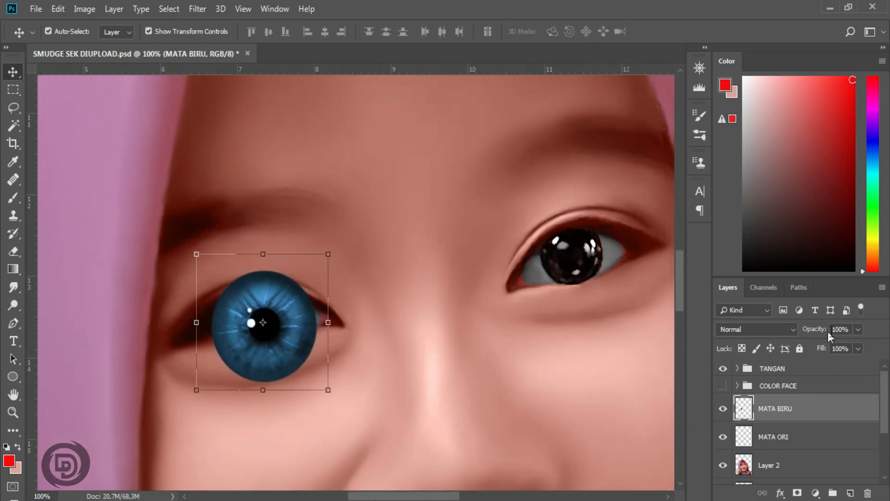
click(858, 330)
drag(859, 344, 824, 346)
Scale the blue iris to about 61% to cover the original iris and set MATA BIRU's opacity back to 100%
drag(197, 391, 231, 355)
scroll(291, 325, up, 1)
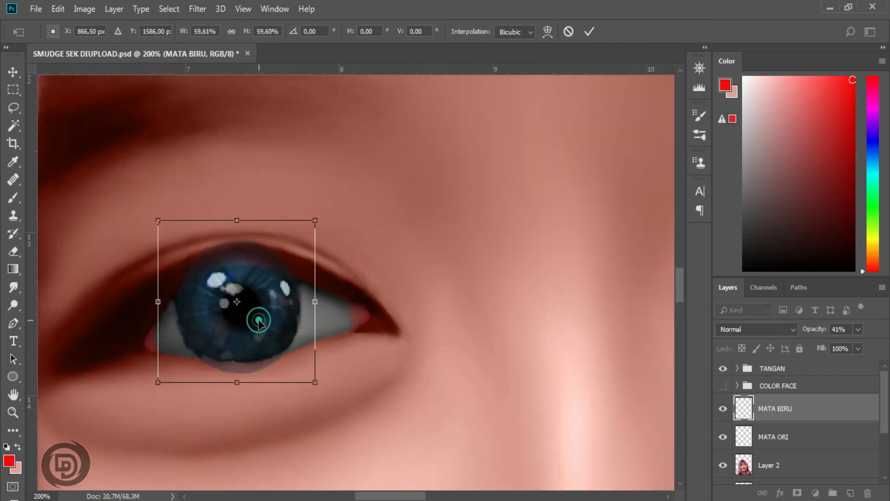
key(6)
key(4)
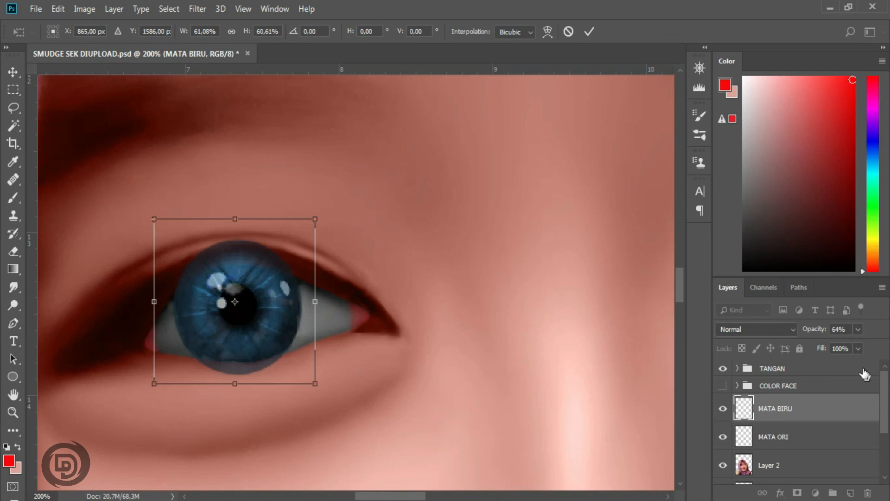
click(859, 329)
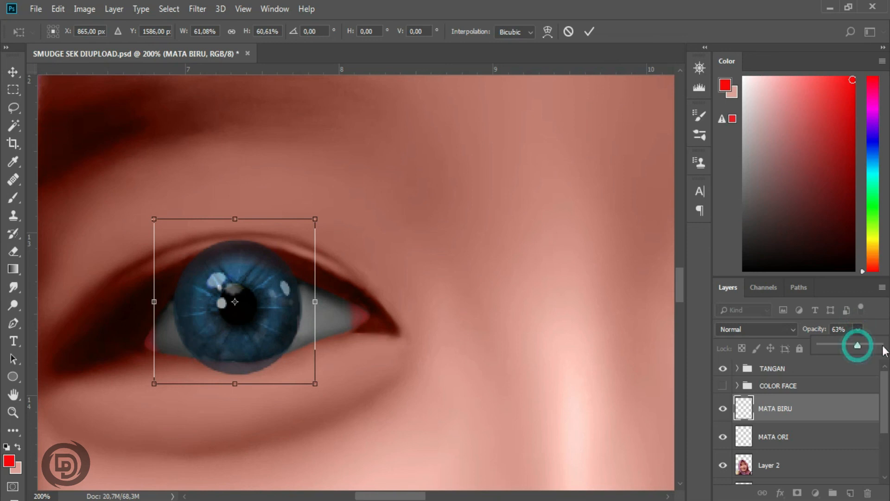
drag(855, 346, 880, 345)
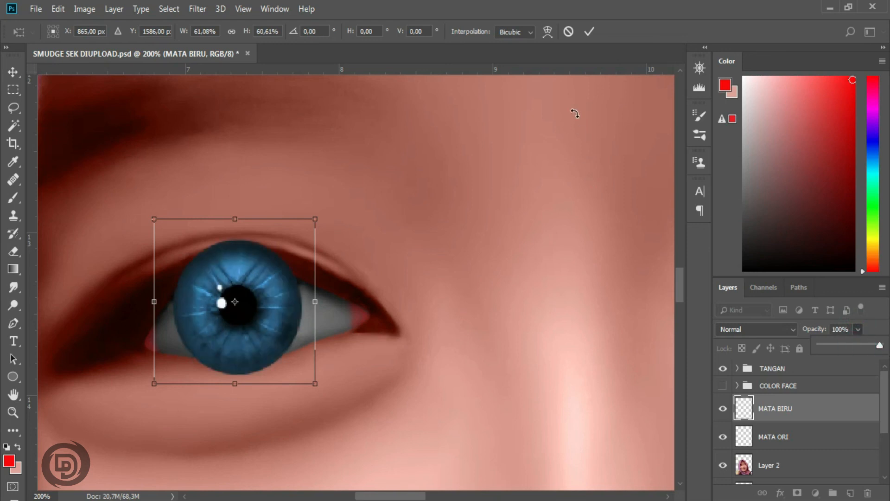
click(589, 31)
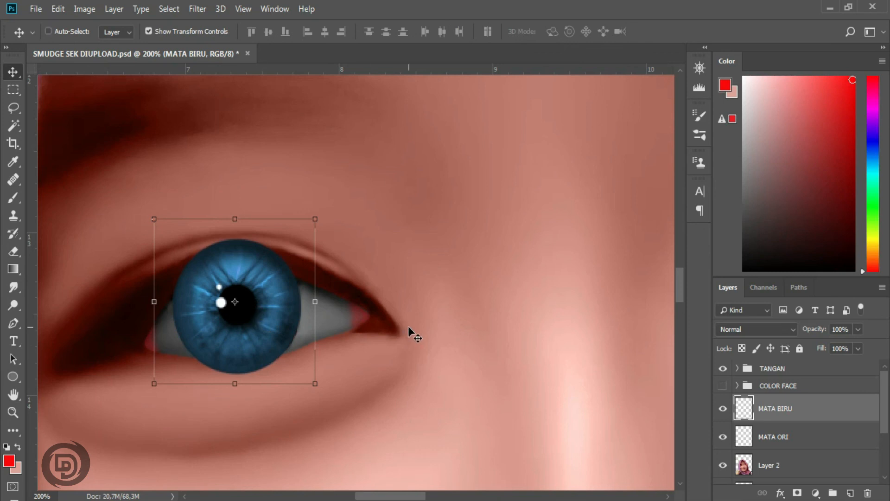
Duplicate the MATA BIRU layer and place the copied iris over the portrait's right-hand eye
key(ctrl+minus)
drag(460, 320, 385, 354)
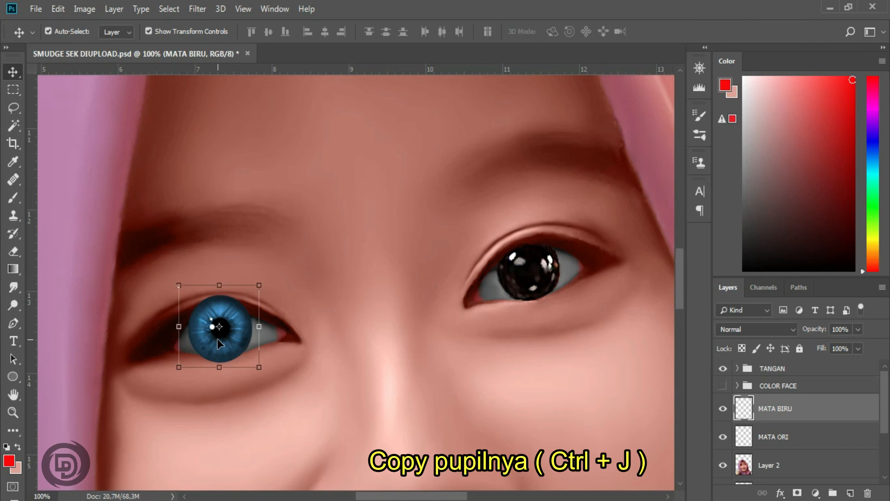
key(ctrl+j)
drag(228, 332, 407, 304)
key(ctrl+plus)
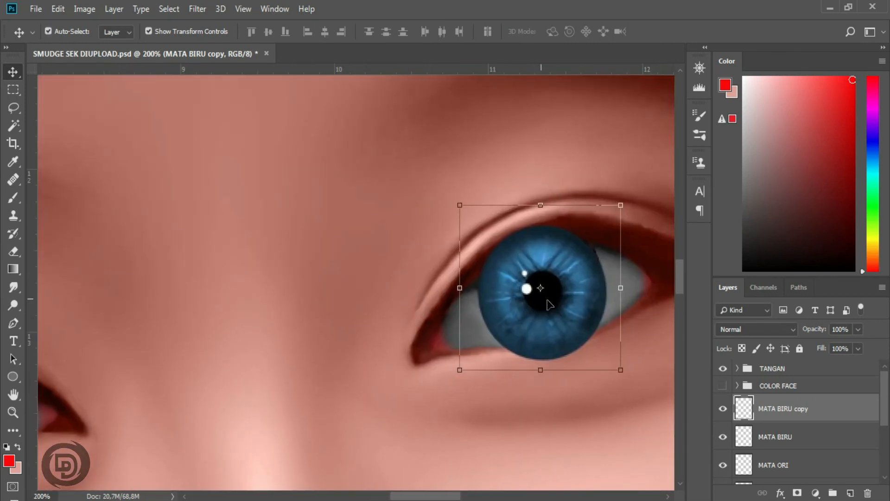
Align the copied iris with the original one underneath at 49% opacity, then return MATA BIRU copy to 100% opacity
click(859, 330)
drag(858, 344, 826, 347)
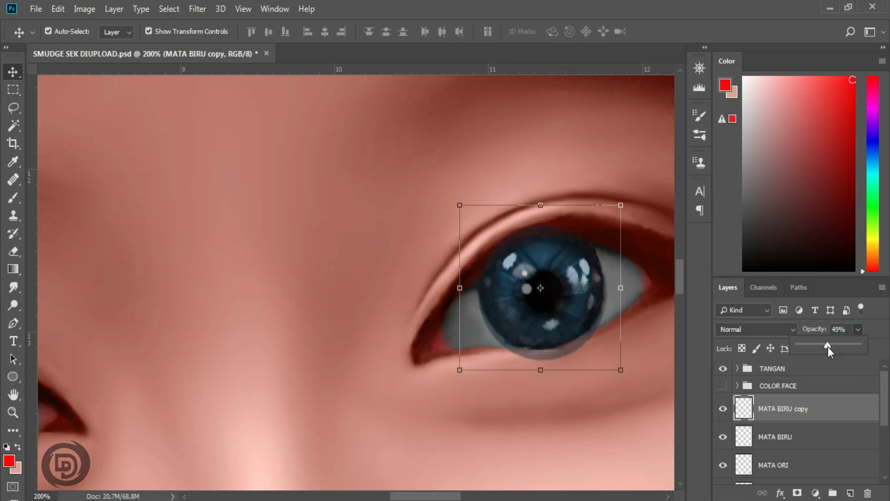
click(585, 330)
drag(577, 318, 580, 316)
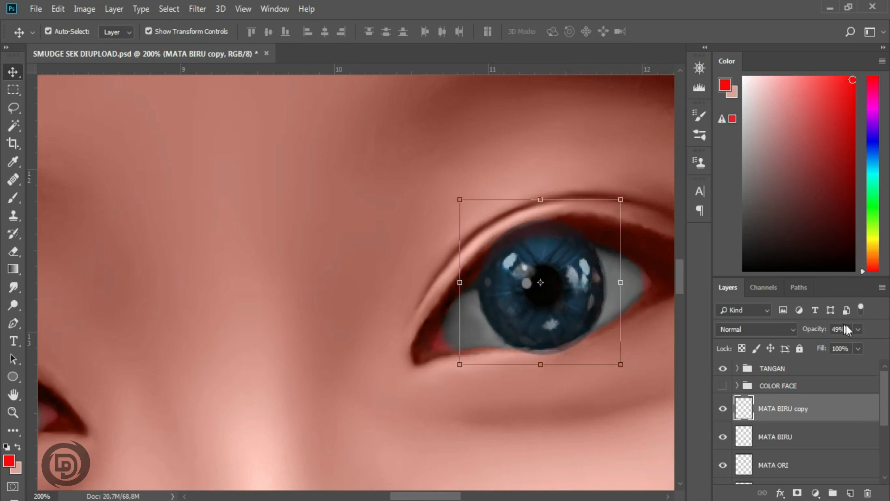
click(859, 329)
drag(848, 346, 881, 345)
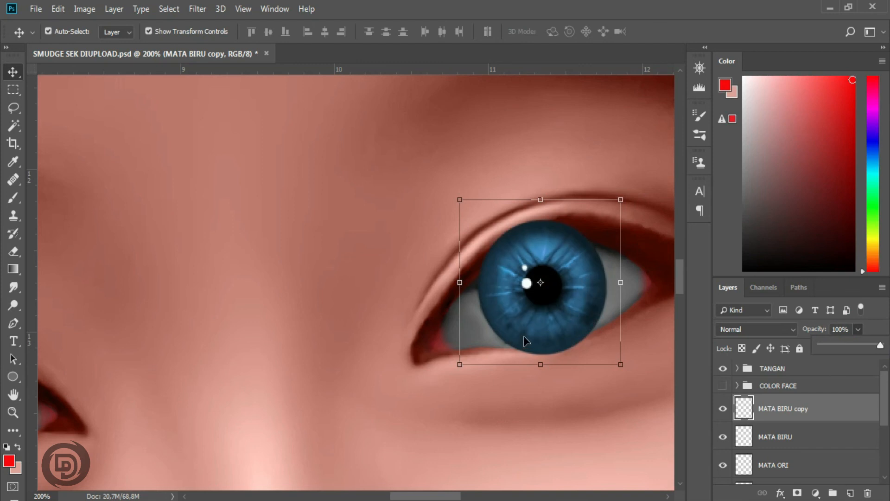
Merge the MATA BIRU copy and MATA BIRU layers into a single layer holding both blue irises
key(ctrl)
key(ctrl+minus)
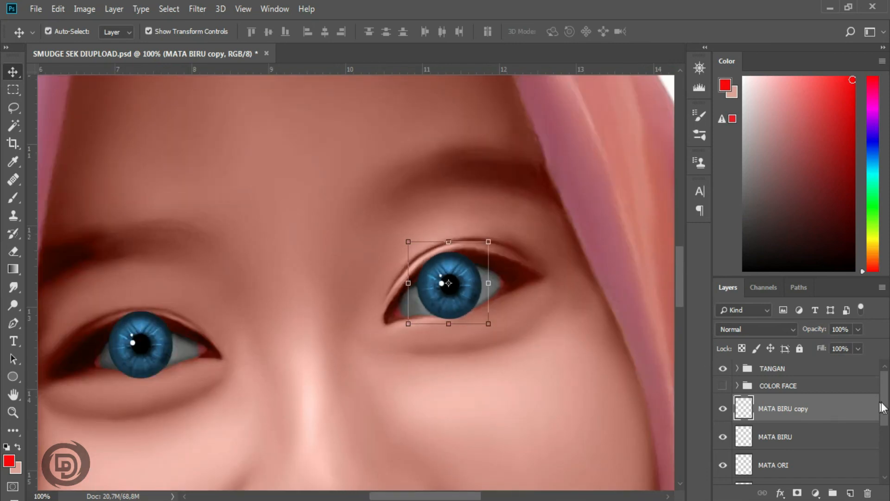
scroll(886, 408, down, 1)
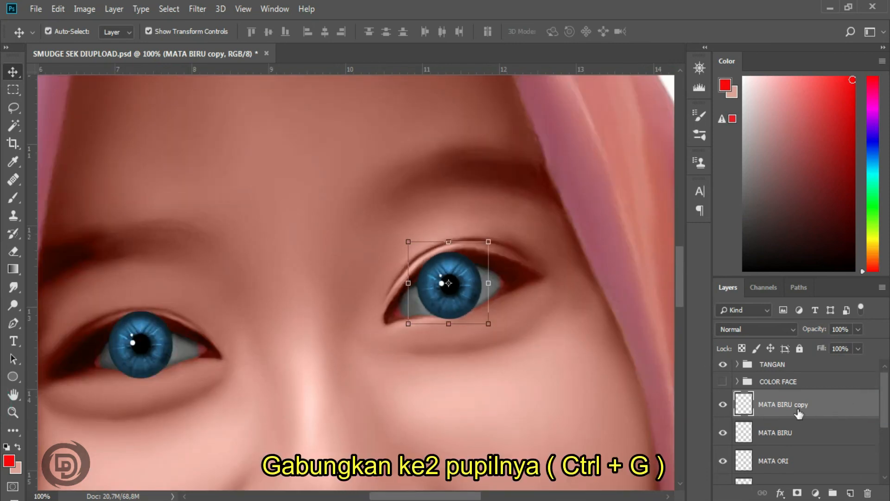
shift+click(792, 434)
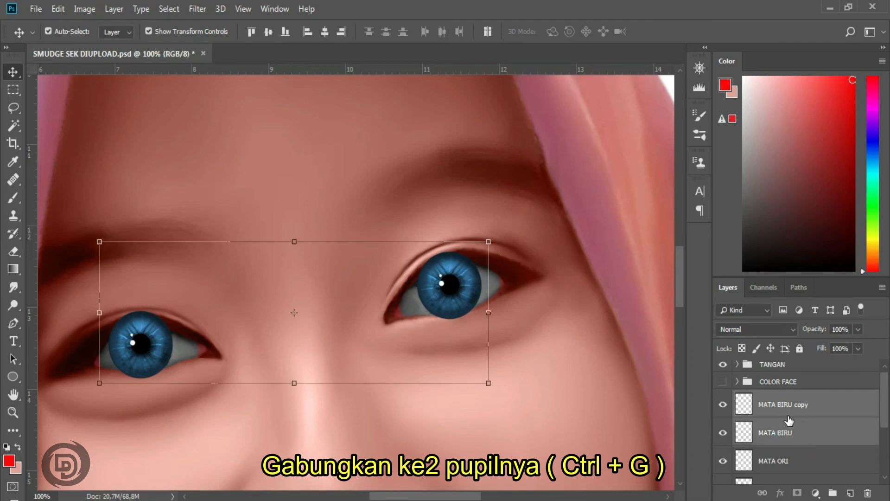
key(ctrl+e)
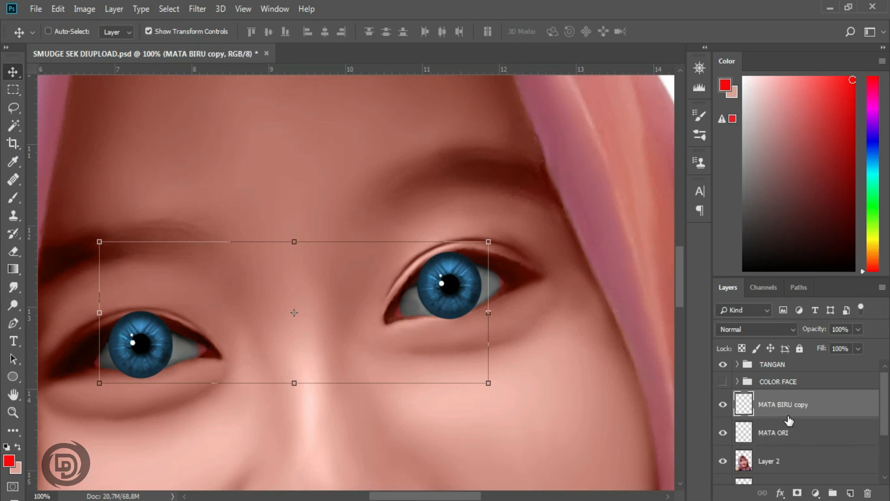